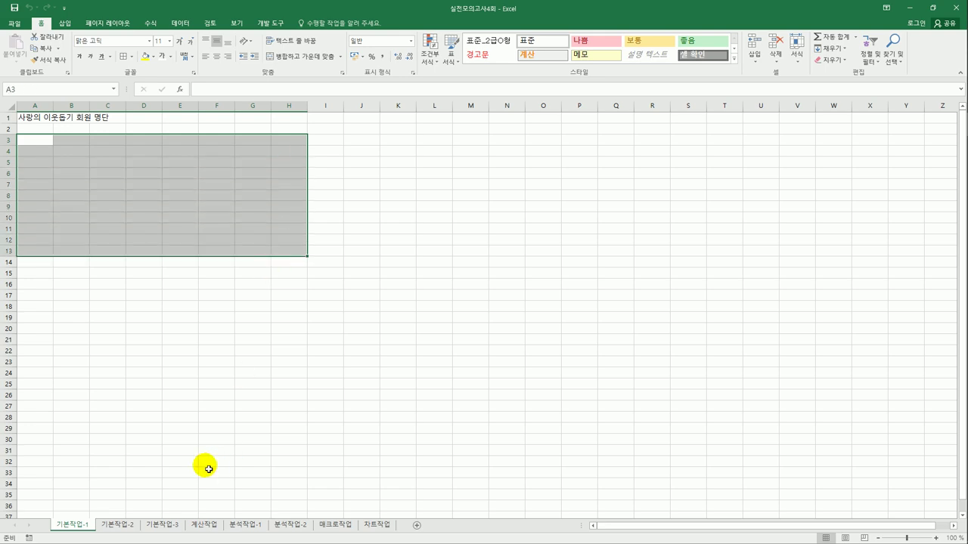
Step: On the 기본작업-2 sheet, merge and center the title across A1:F1
click(126, 527)
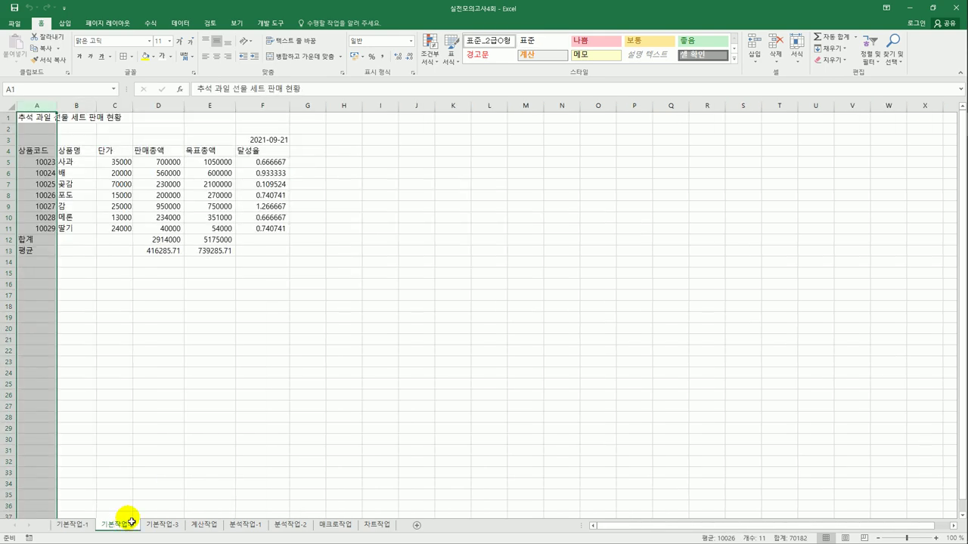
click(259, 397)
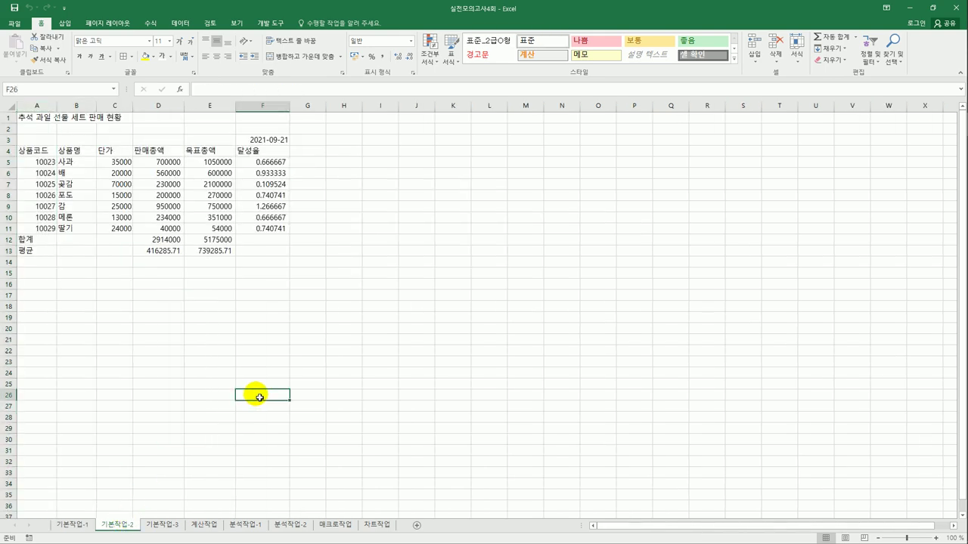
drag(46, 121, 273, 122)
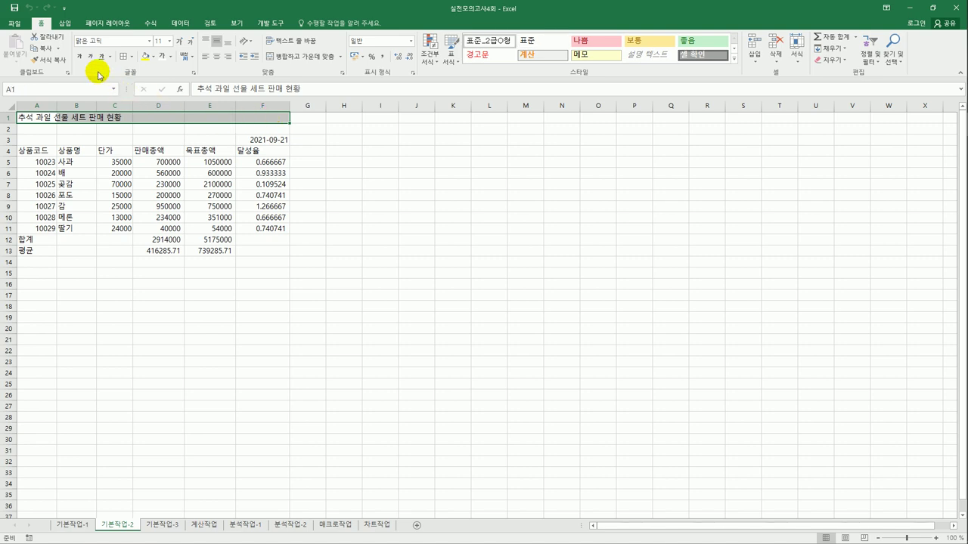
click(302, 58)
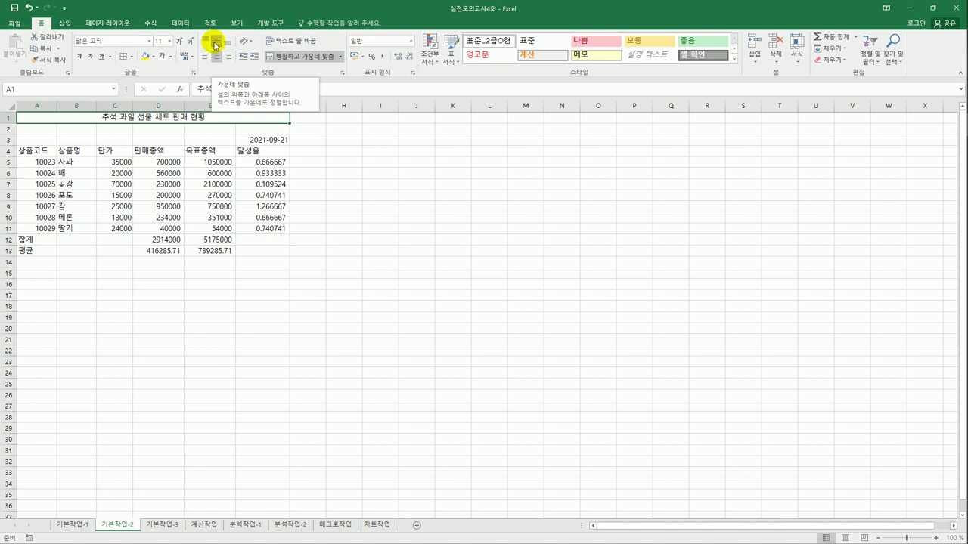
Step: Format the merged title in A1 with the 궁서체 font, size 16 and bold
click(150, 42)
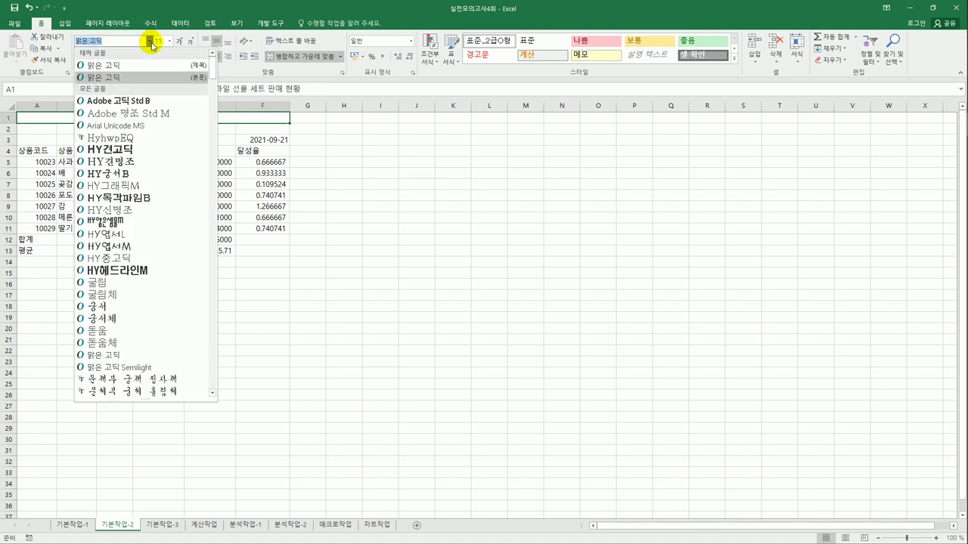
click(145, 319)
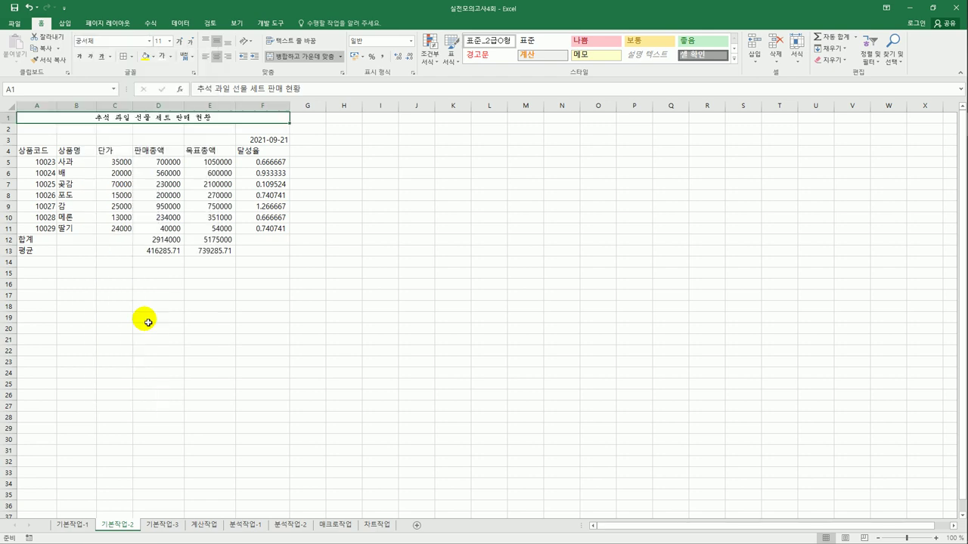
click(169, 41)
click(166, 121)
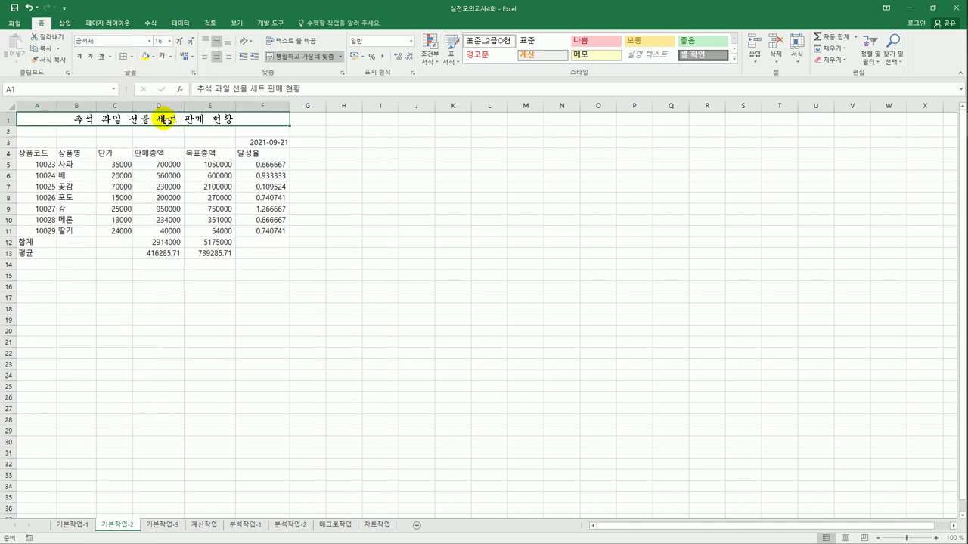
click(81, 57)
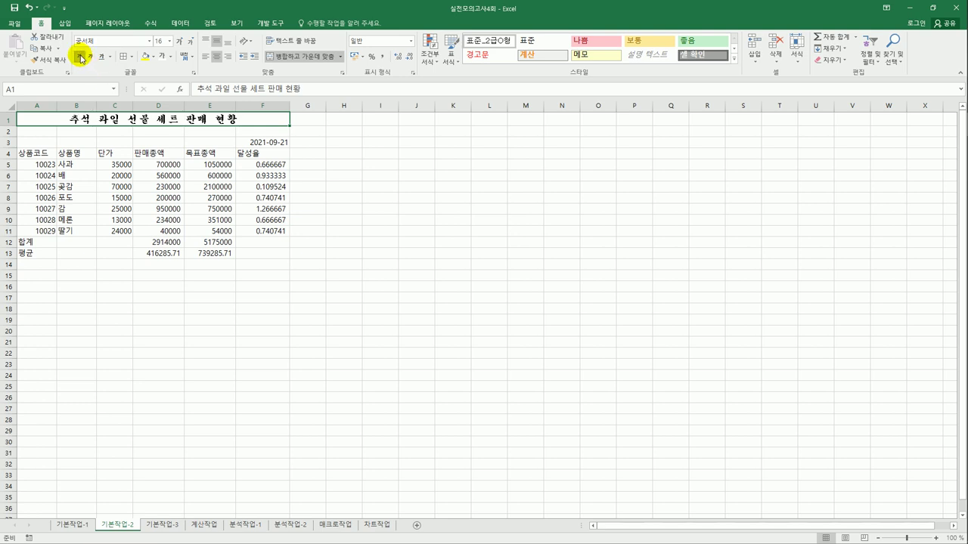
Step: Insert the special character ◆ before and after the title text in A1
double_click(71, 122)
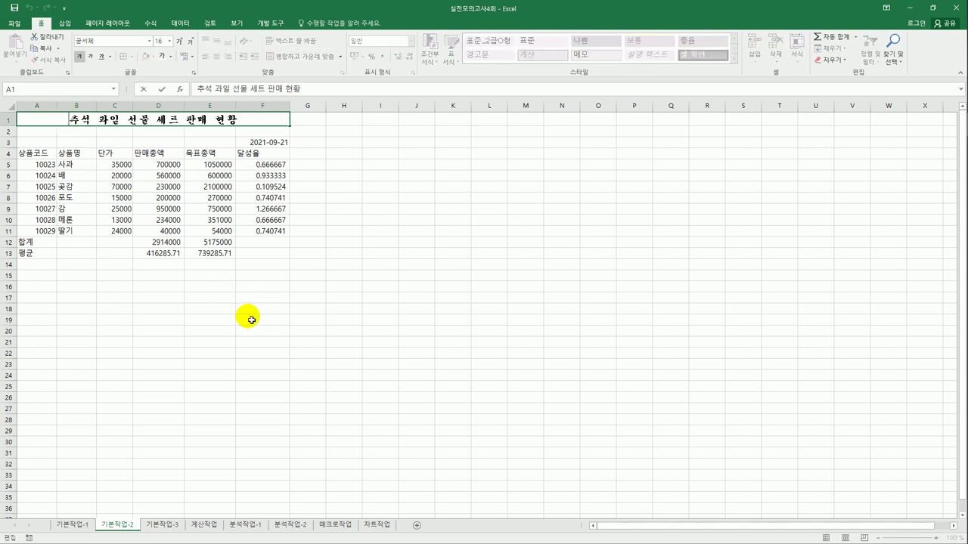
text(ㅁ)
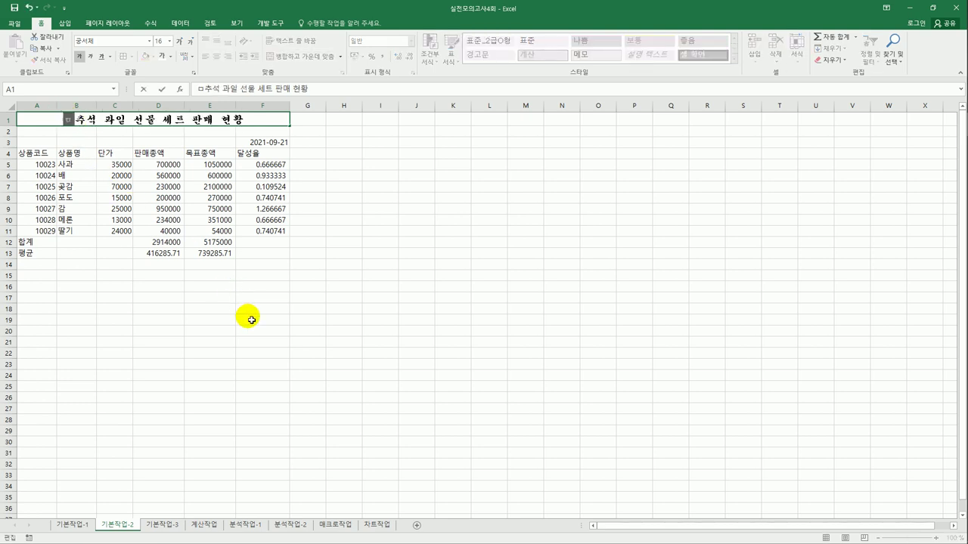
key(Hangul_Hanja)
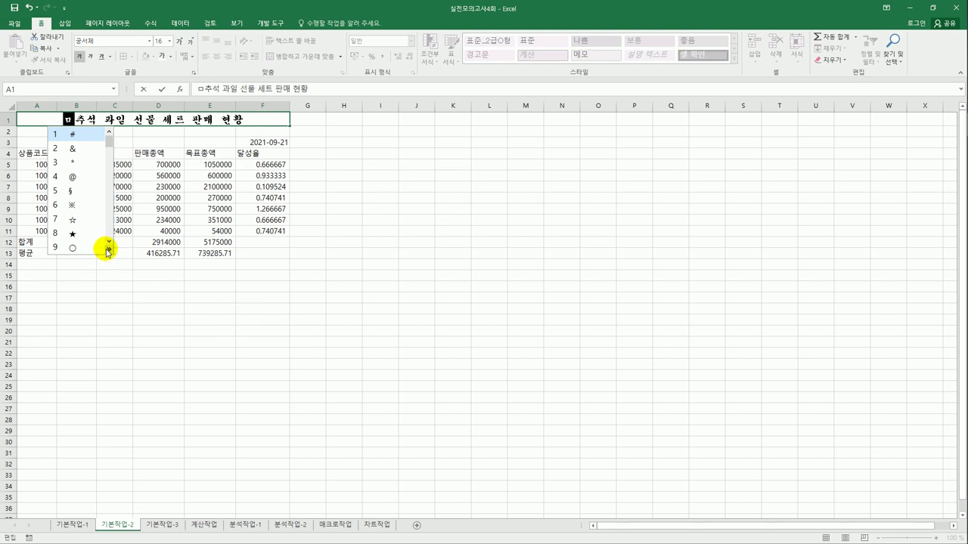
click(109, 251)
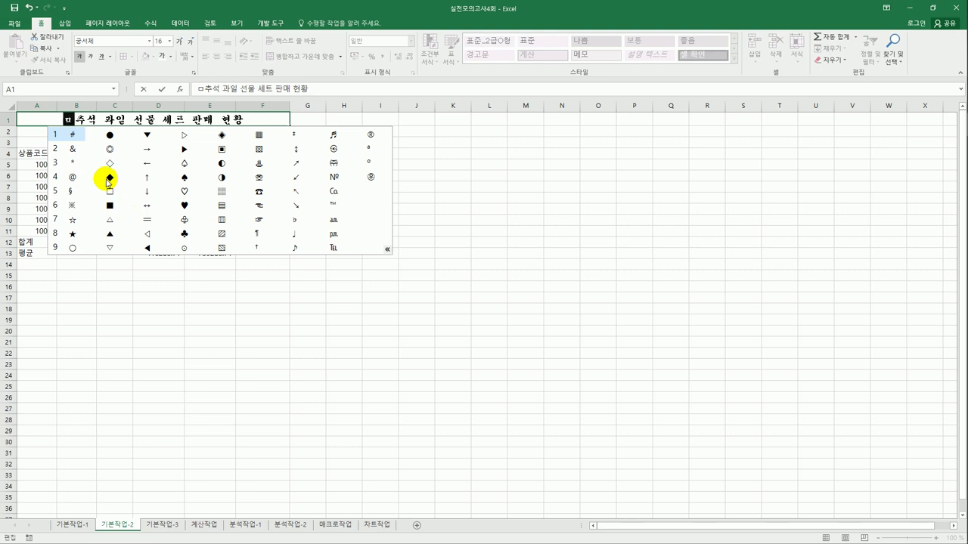
click(108, 180)
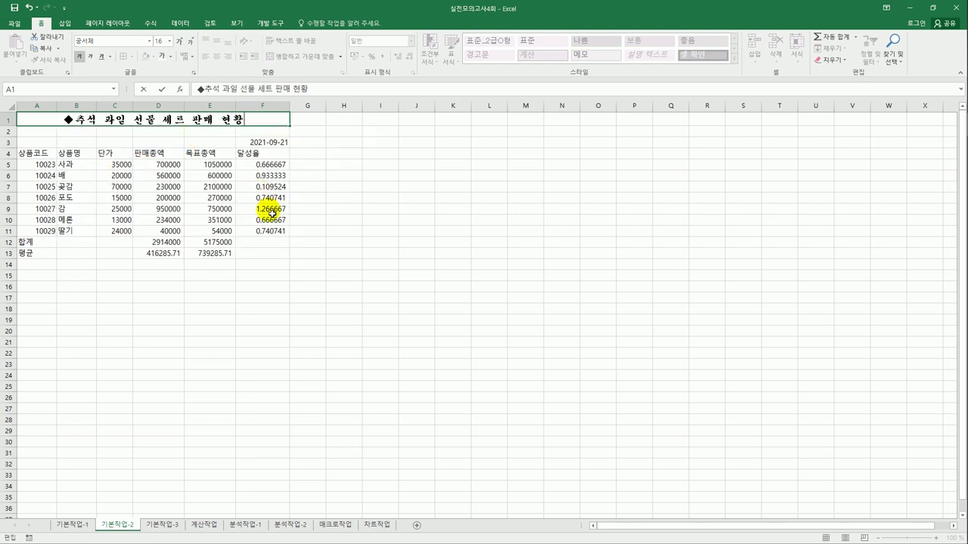
text(ㅁ)
key(Hangul_Hanja)
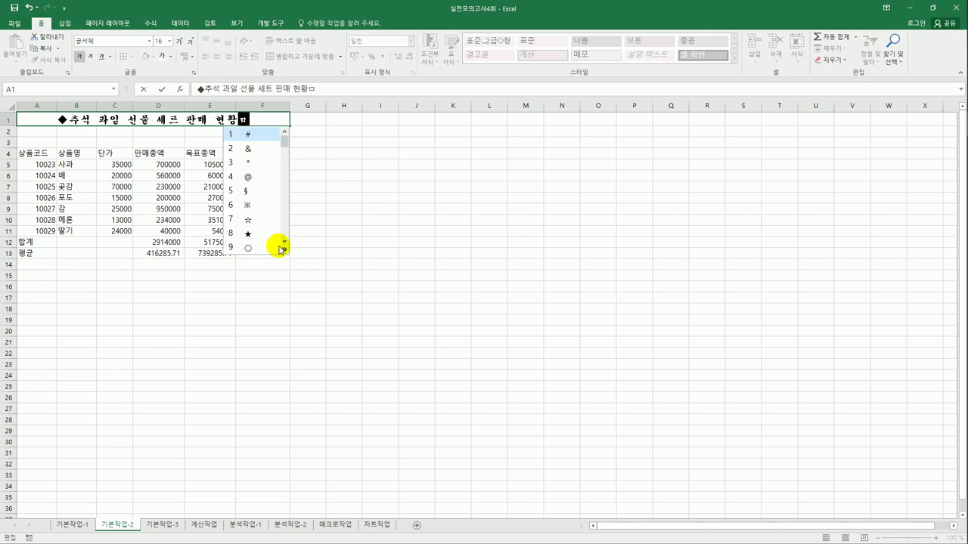
click(284, 251)
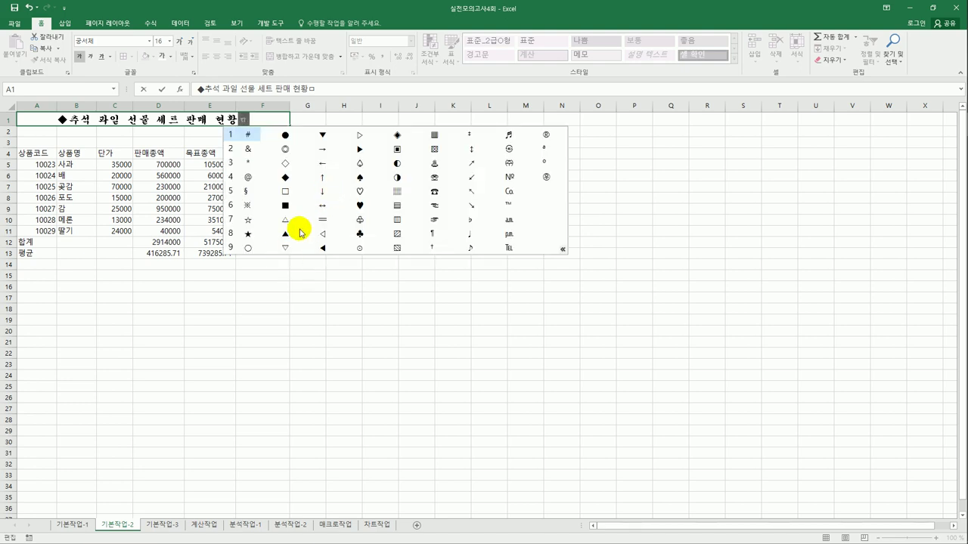
click(284, 179)
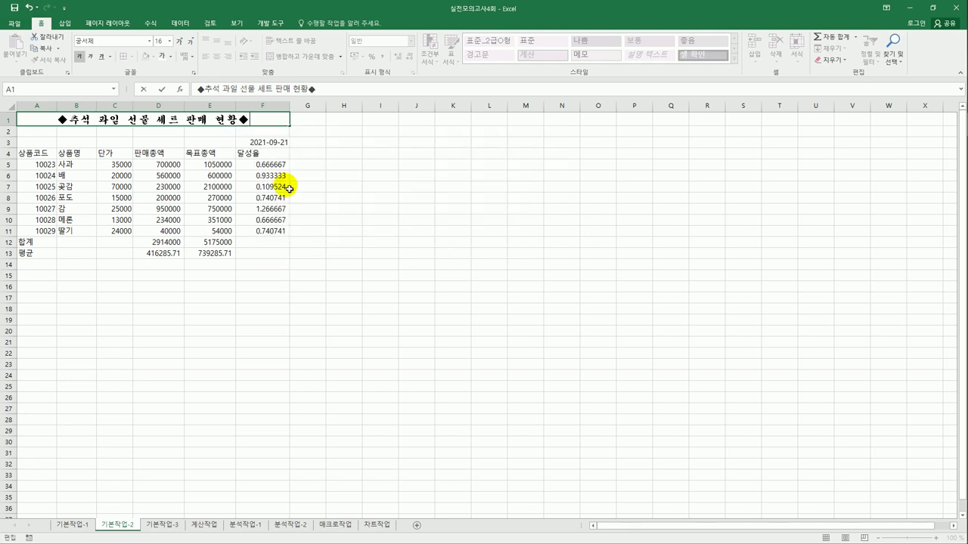
click(366, 263)
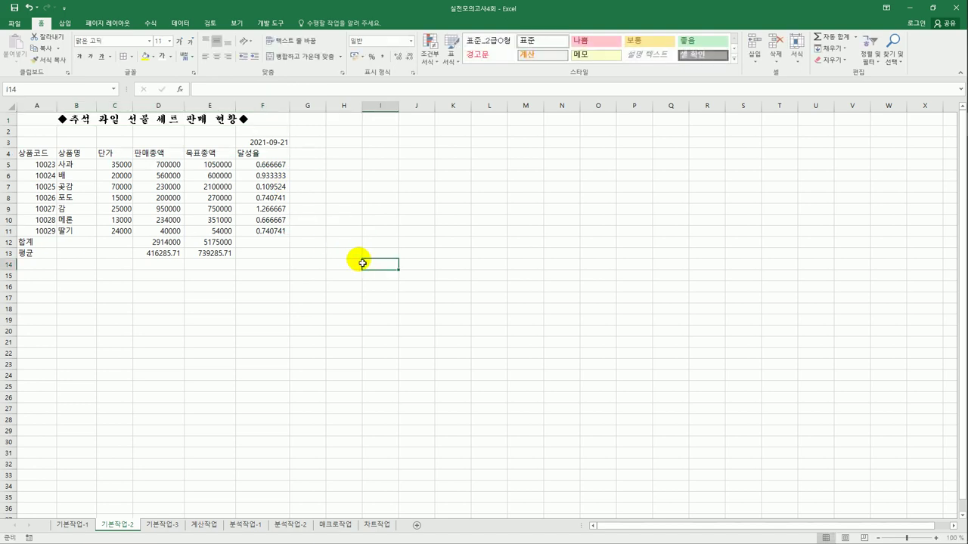
Step: Merge and center the 합계 label across A12:C12 and the 평균 label across A13:C13
drag(48, 241, 111, 242)
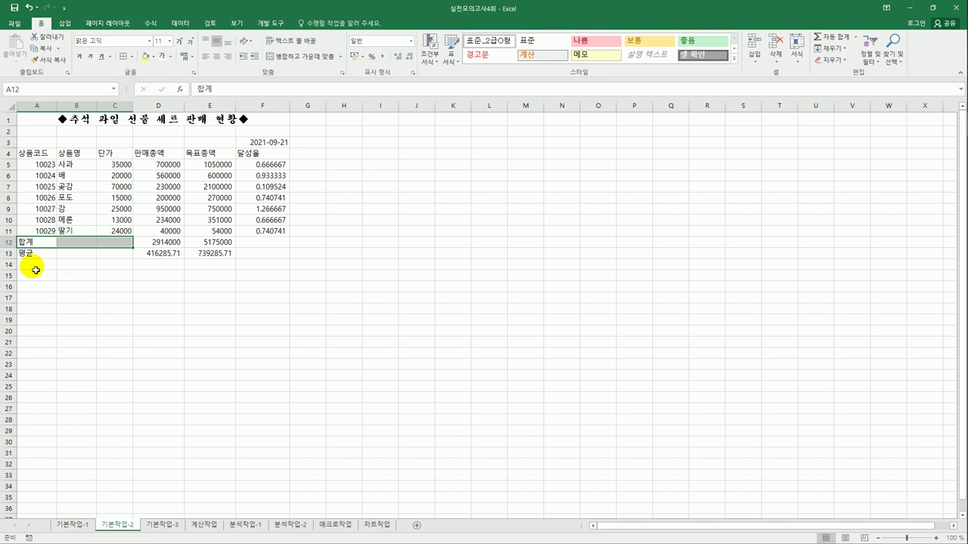
drag(41, 258, 129, 258)
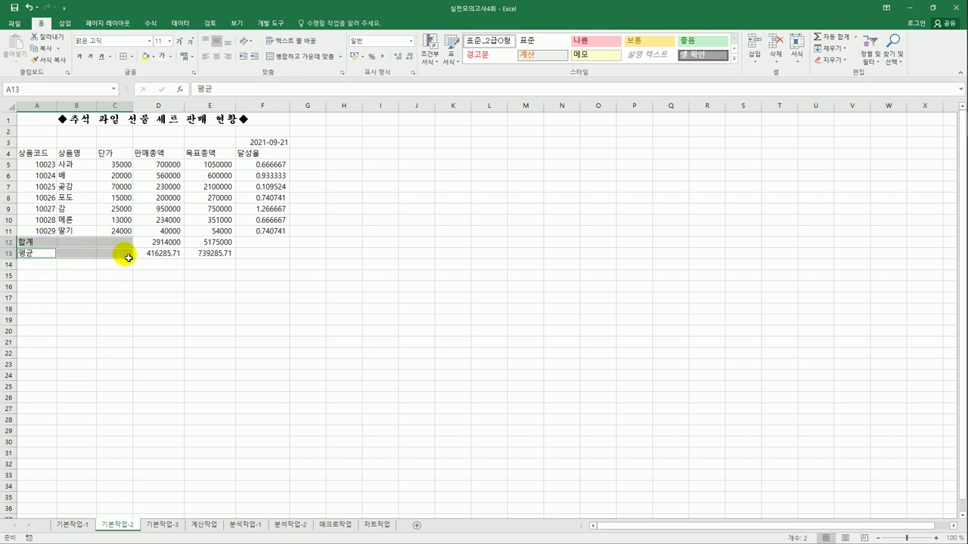
click(292, 58)
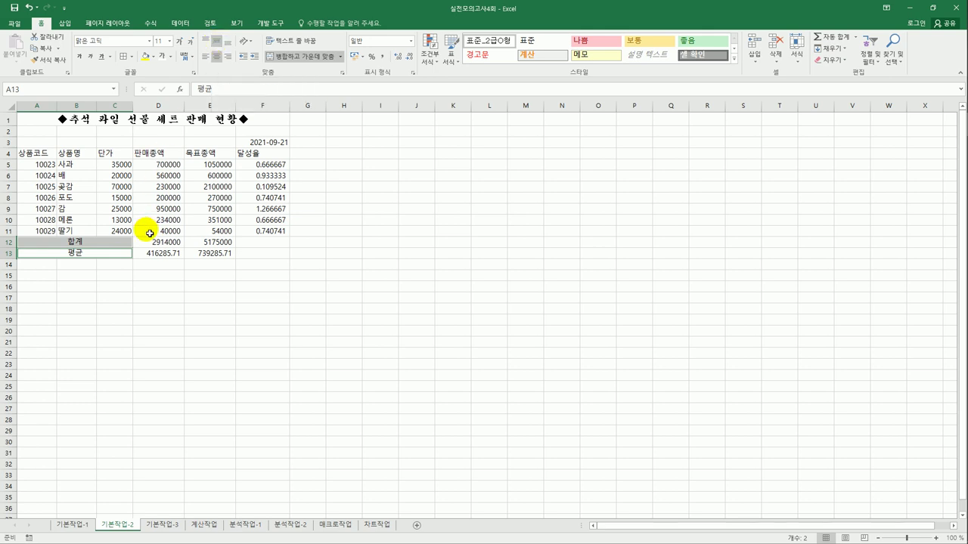
Step: Turn on the merge cells option in the alignment format of A12:C12 and A13:C13
right_click(92, 254)
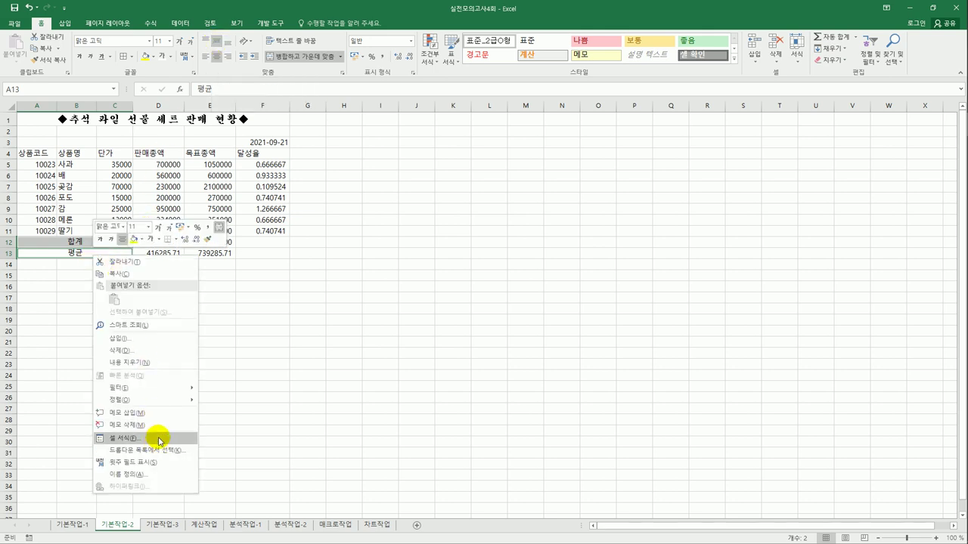
click(158, 438)
drag(211, 280, 445, 150)
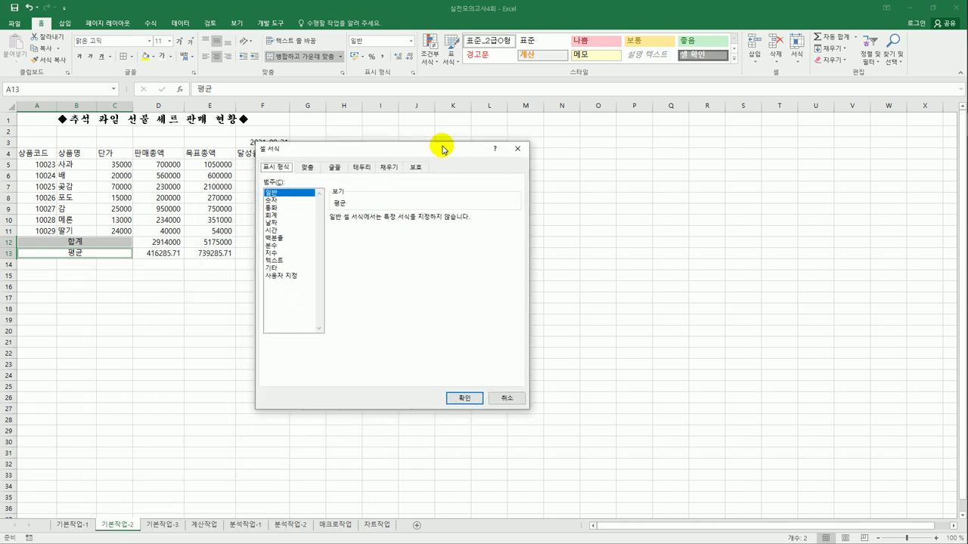
click(309, 167)
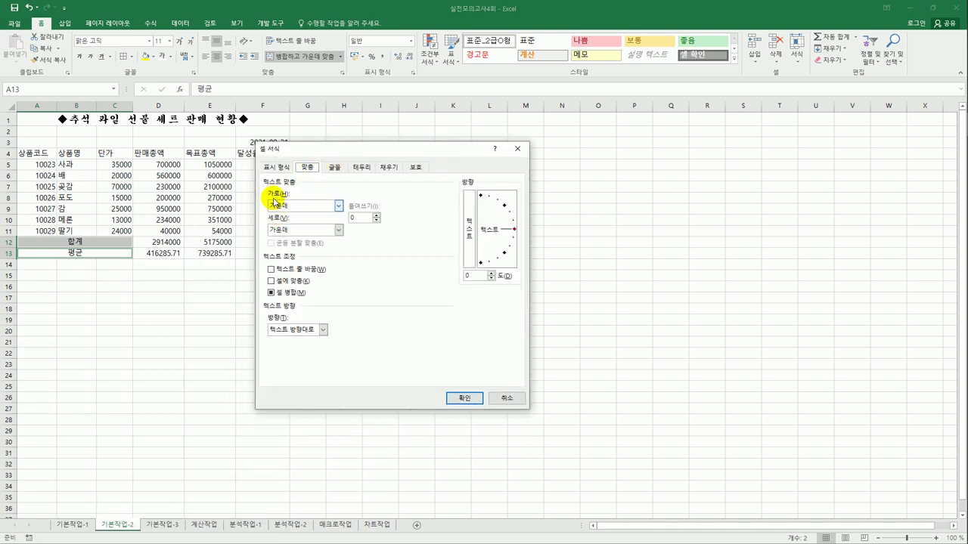
click(272, 293)
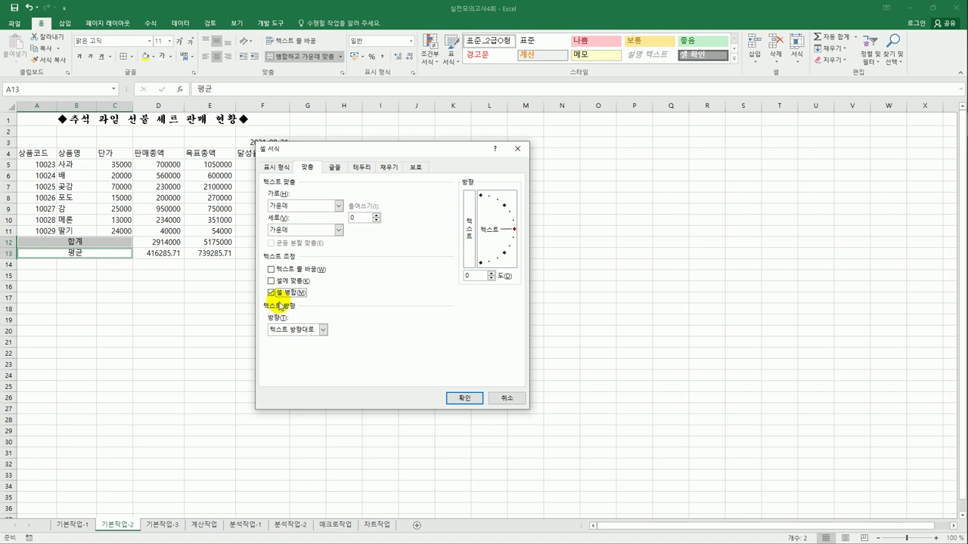
click(465, 399)
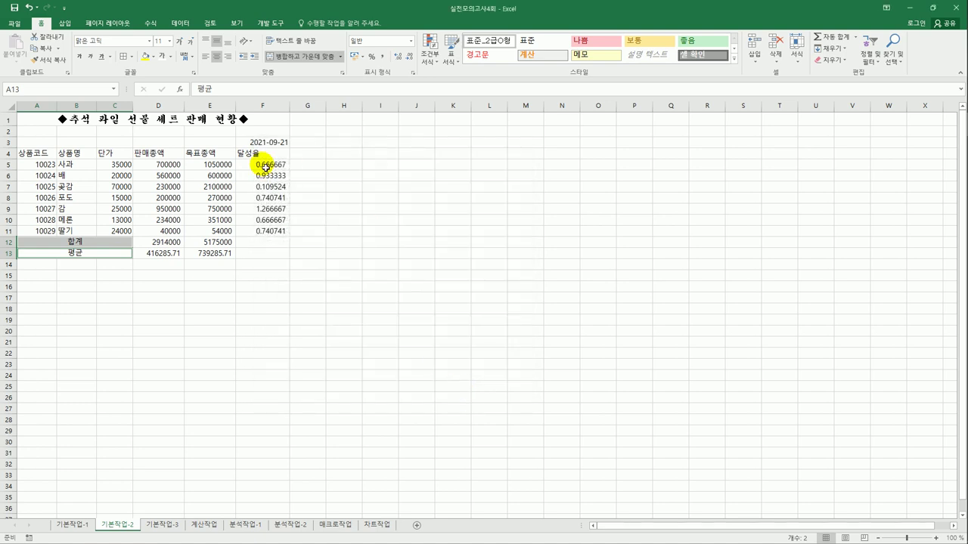
click(437, 275)
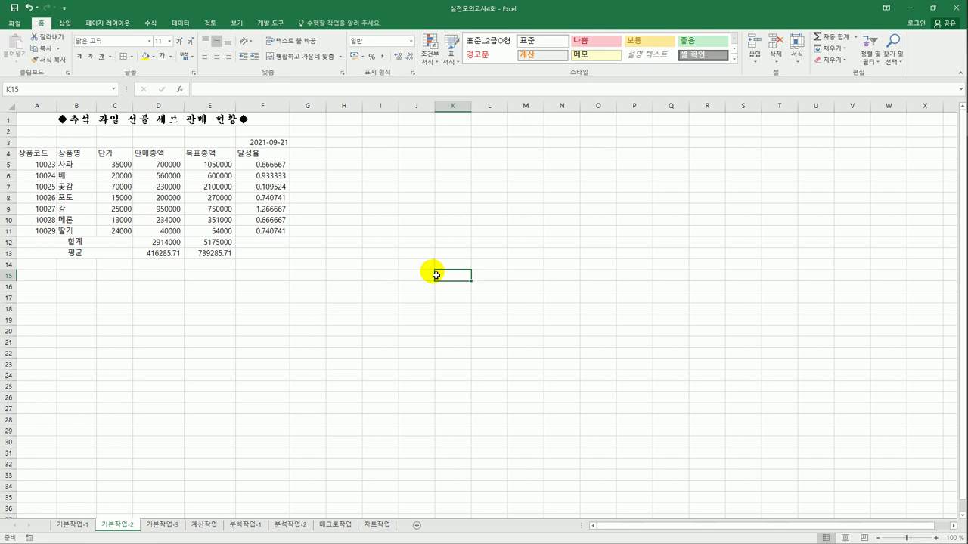
Step: Copy the 상품코드 and 상품명 columns in A4:B11 and paste them at A17 with rows and columns transposed
click(41, 158)
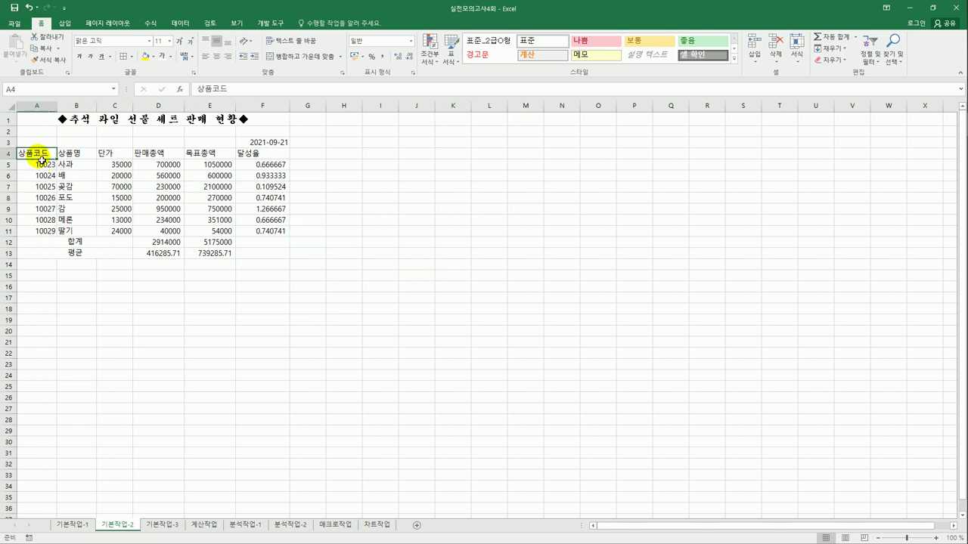
drag(42, 159, 68, 232)
key(ctrl+c)
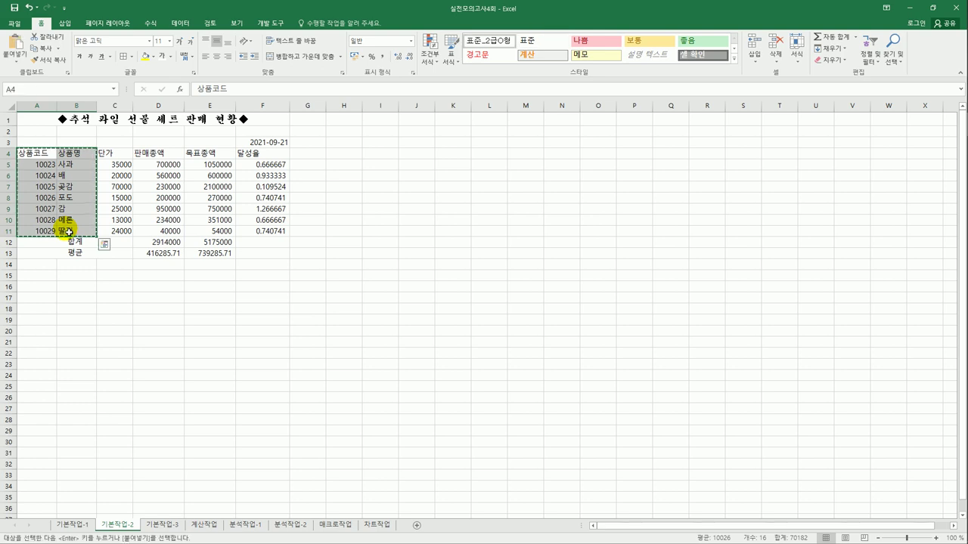
click(41, 299)
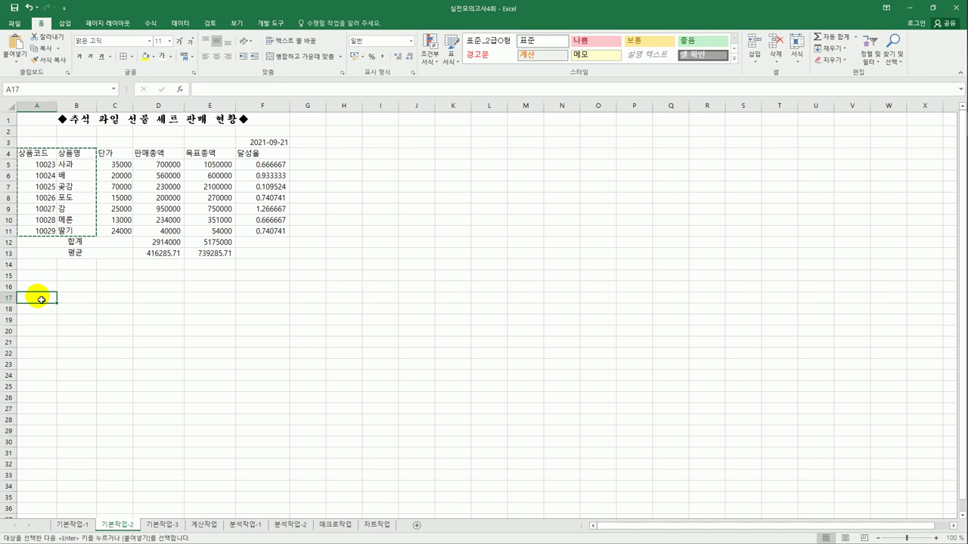
right_click(42, 299)
click(81, 360)
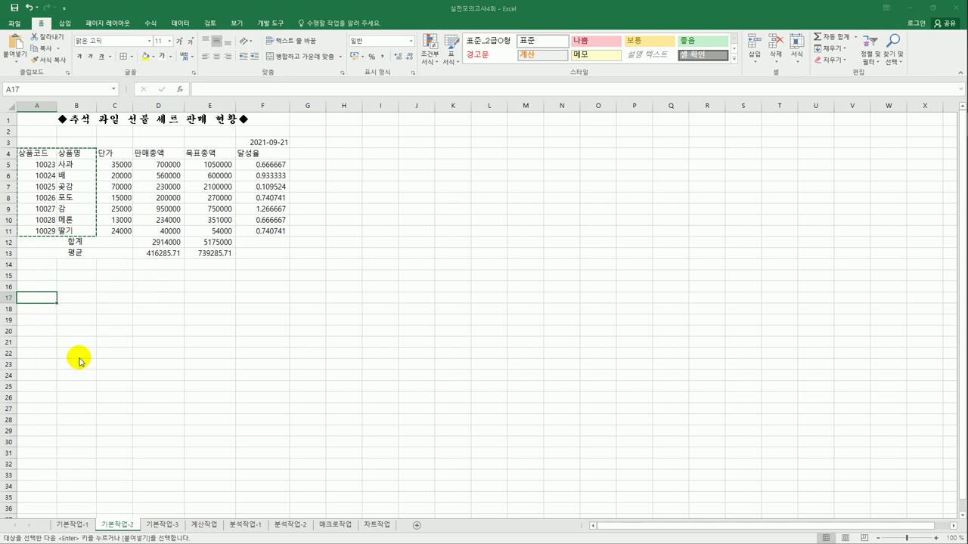
drag(108, 260, 433, 115)
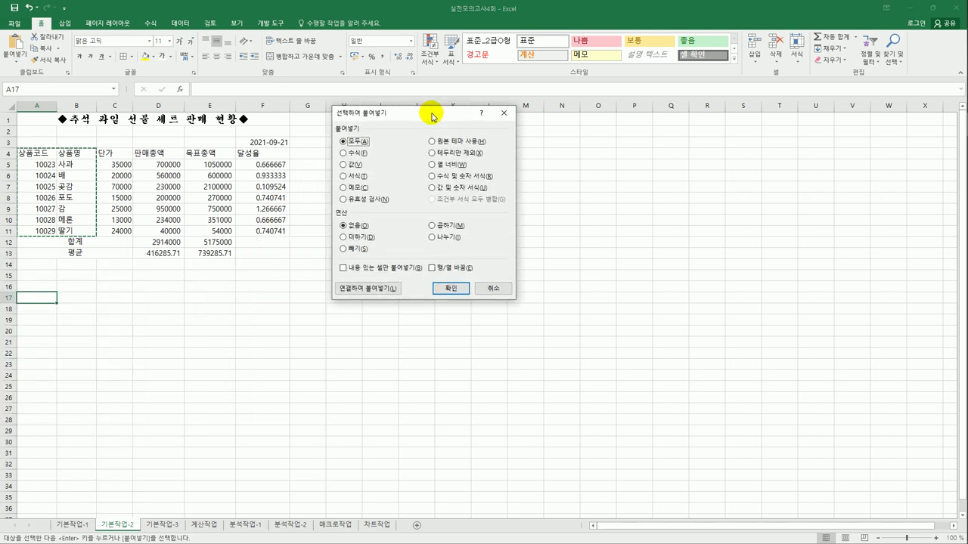
click(447, 269)
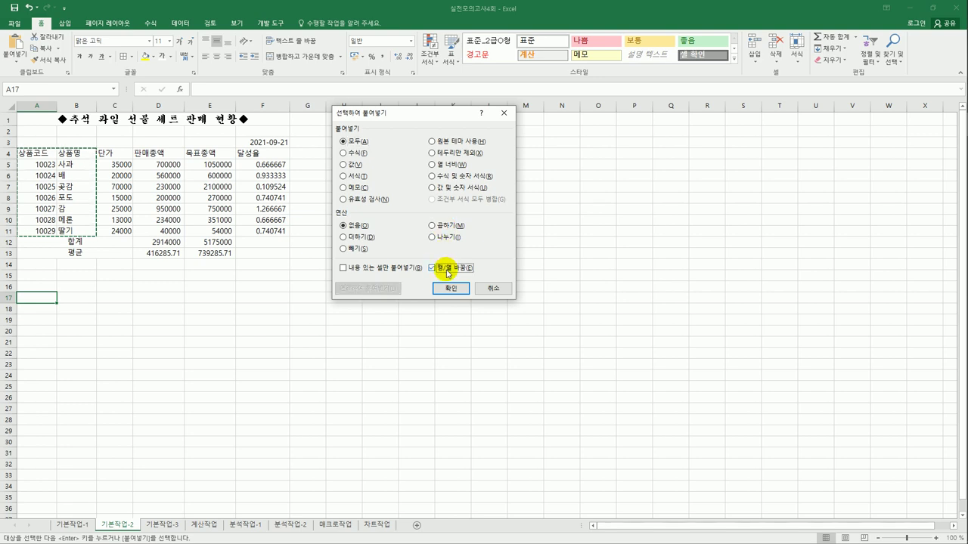
click(450, 289)
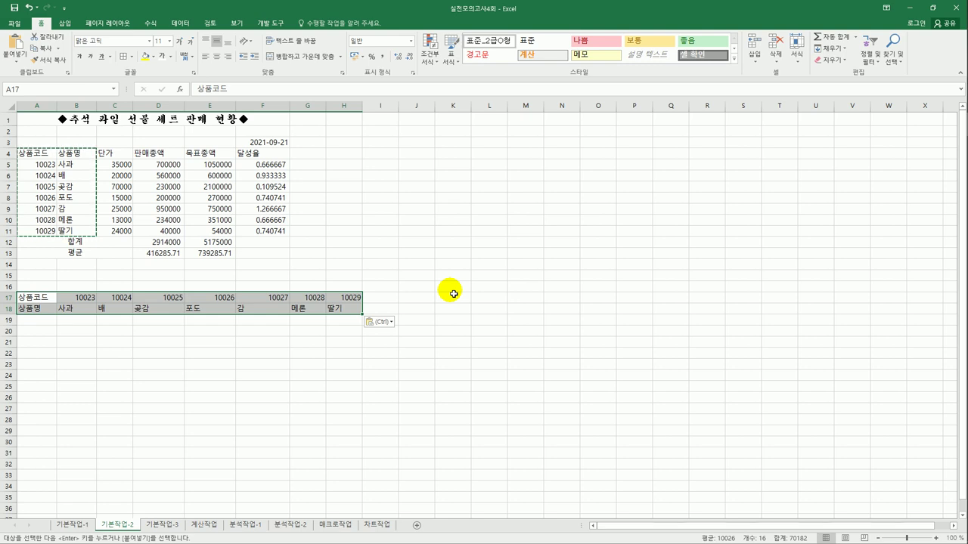
click(452, 291)
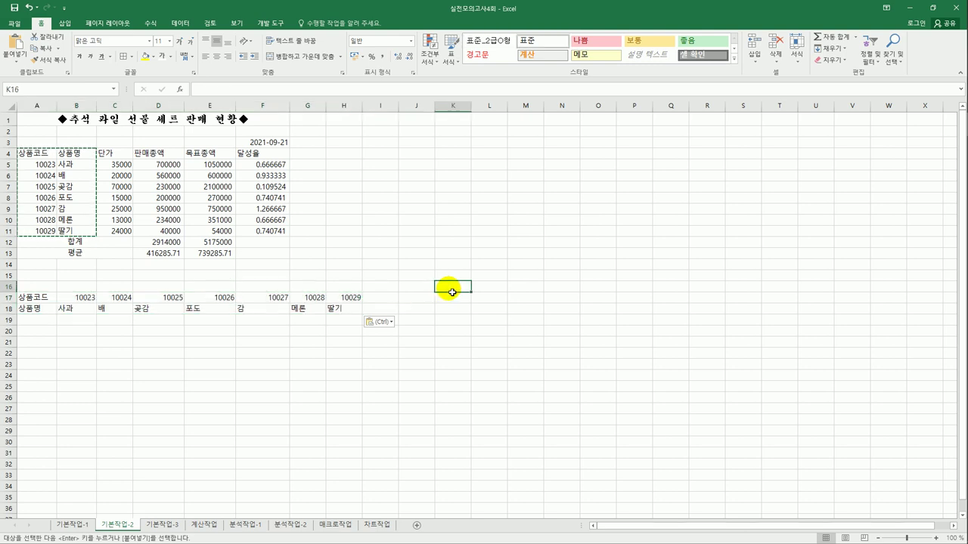
Step: Format the 달성율 values in F5:F11 as percentages with 2 decimal places
drag(266, 164, 264, 235)
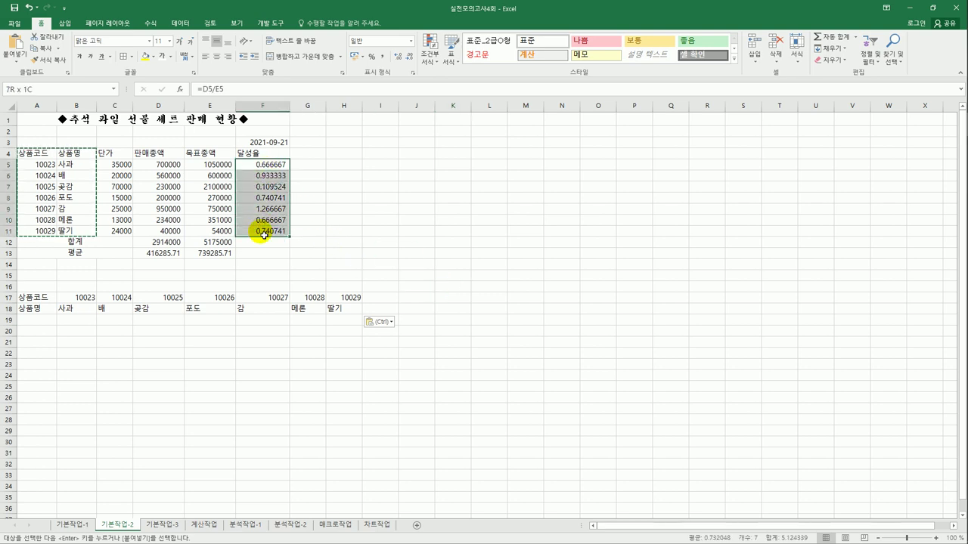
drag(263, 235, 263, 235)
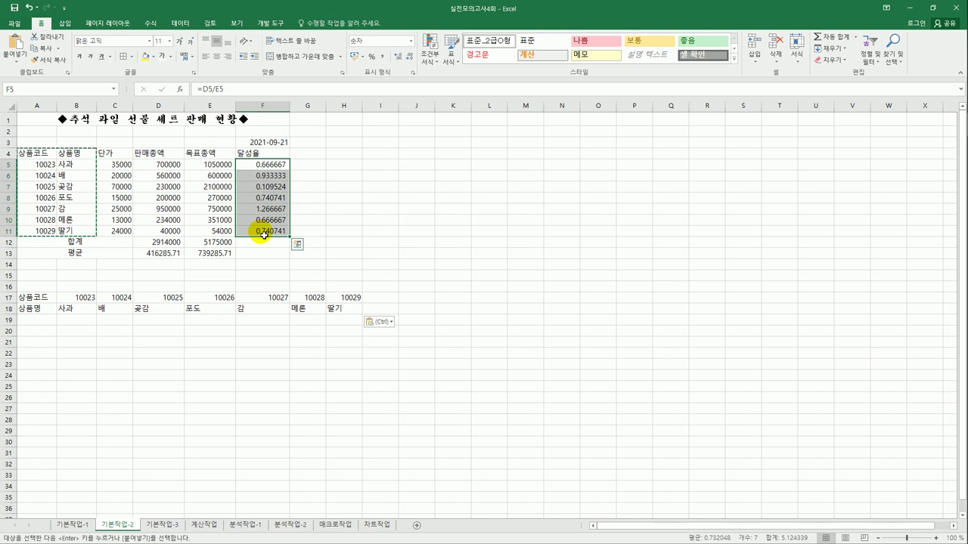
right_click(262, 194)
click(317, 366)
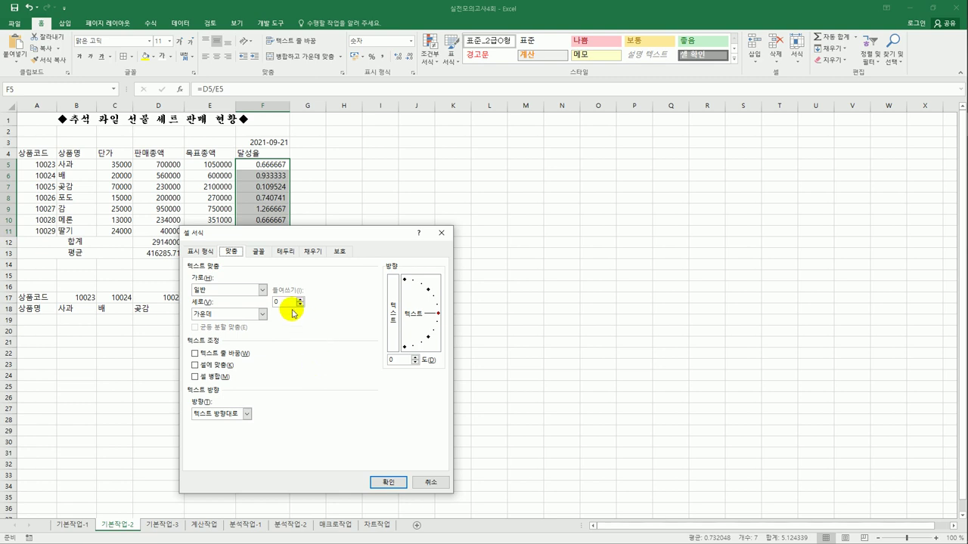
click(202, 251)
click(211, 322)
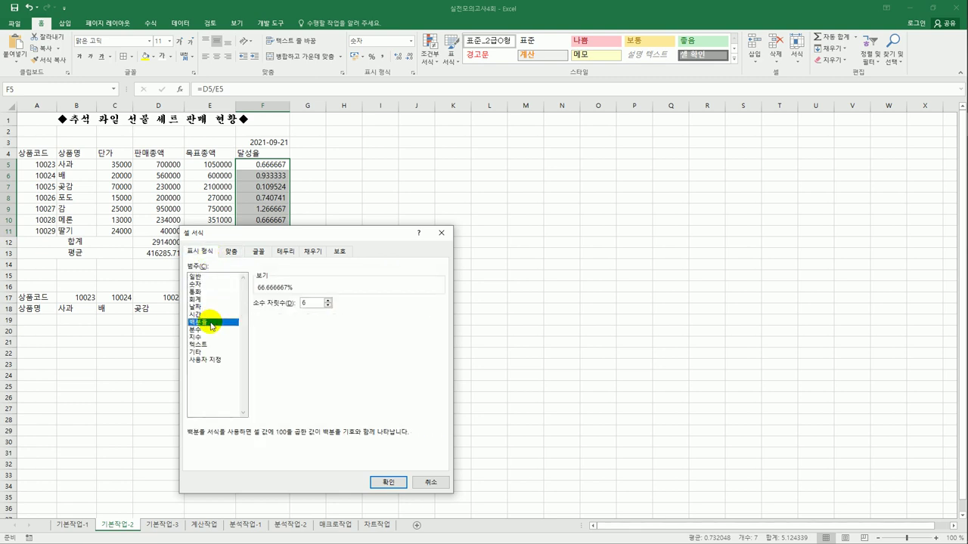
click(328, 300)
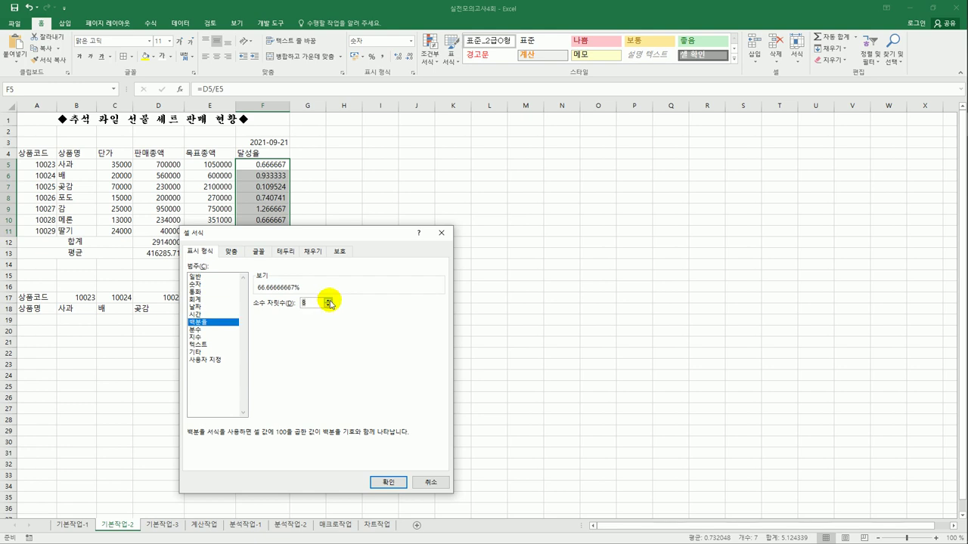
click(328, 305)
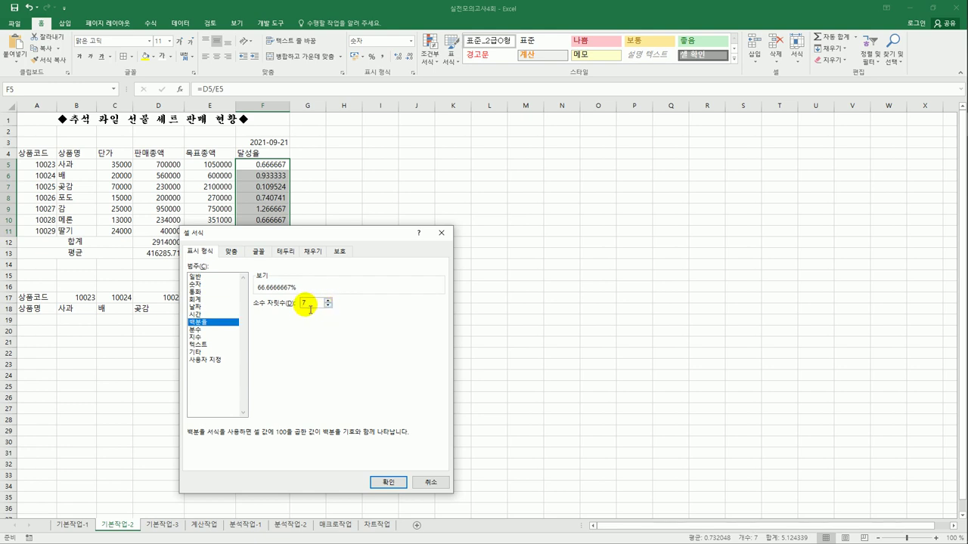
text(2)
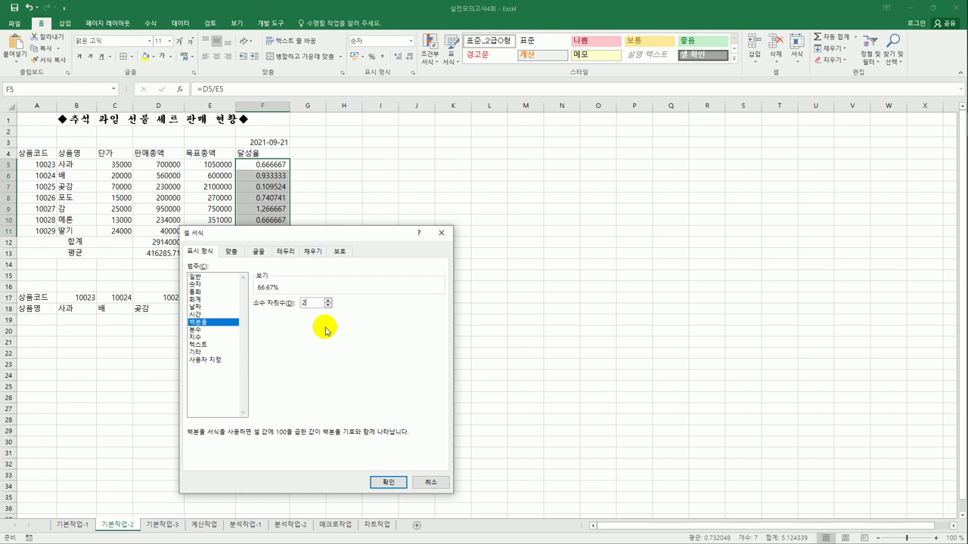
click(381, 484)
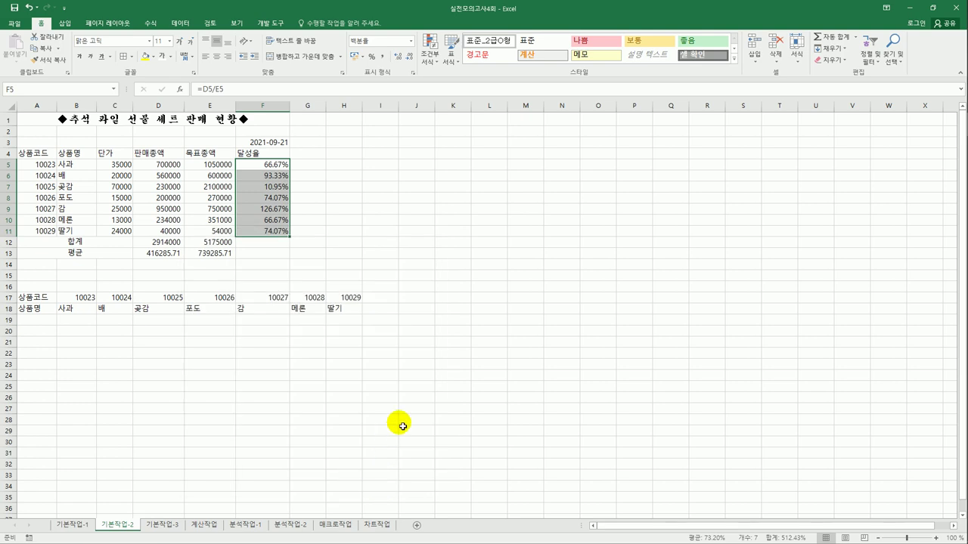
Step: Apply the comma style 쉼표 [0] to the amounts in C5:E11 and D12:E13
click(115, 169)
drag(115, 169, 209, 257)
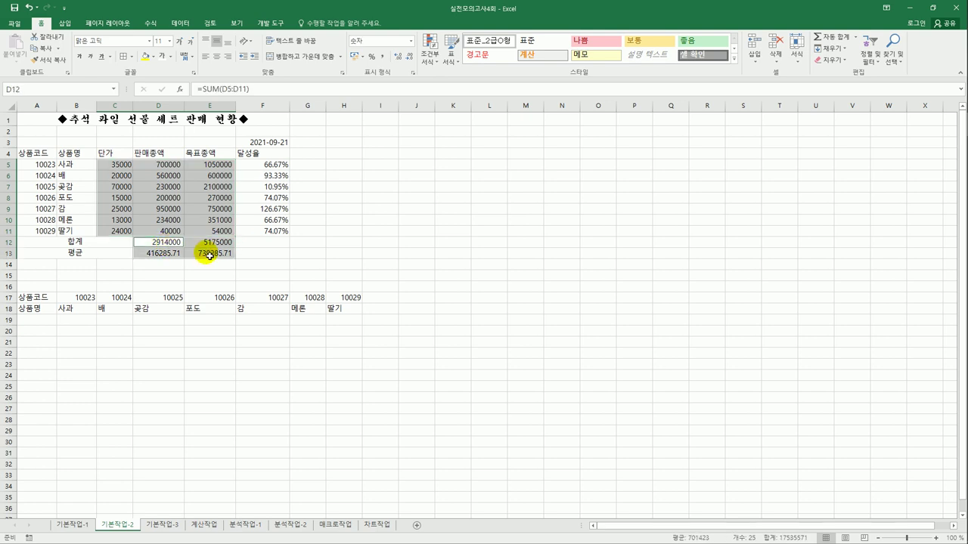
click(383, 59)
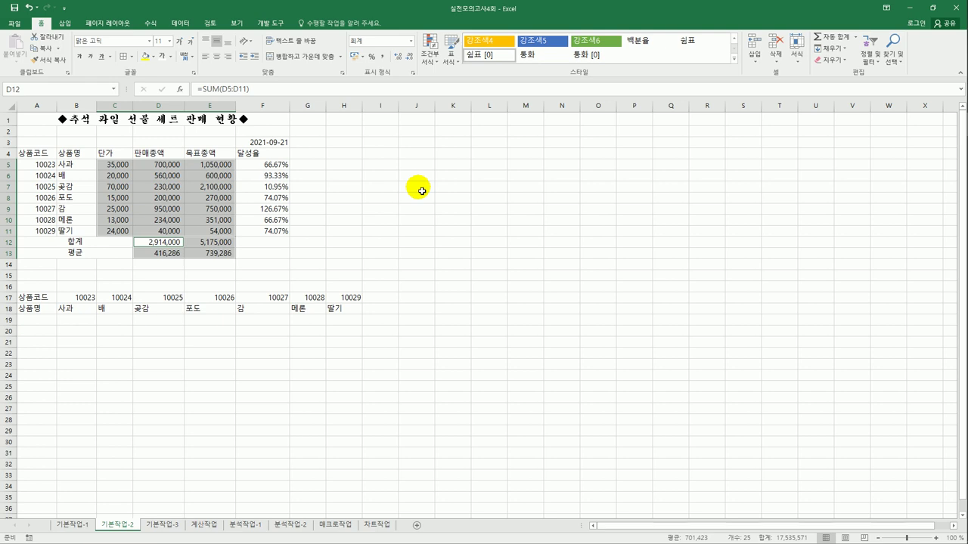
Step: Add all borders (모든 테두리) to the table range A4:F13
drag(38, 153, 267, 254)
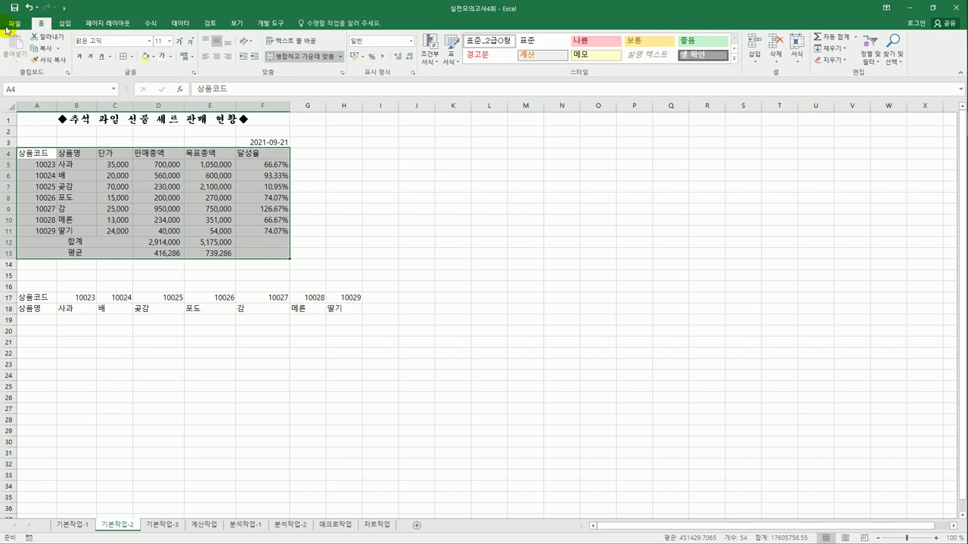
click(132, 56)
click(143, 141)
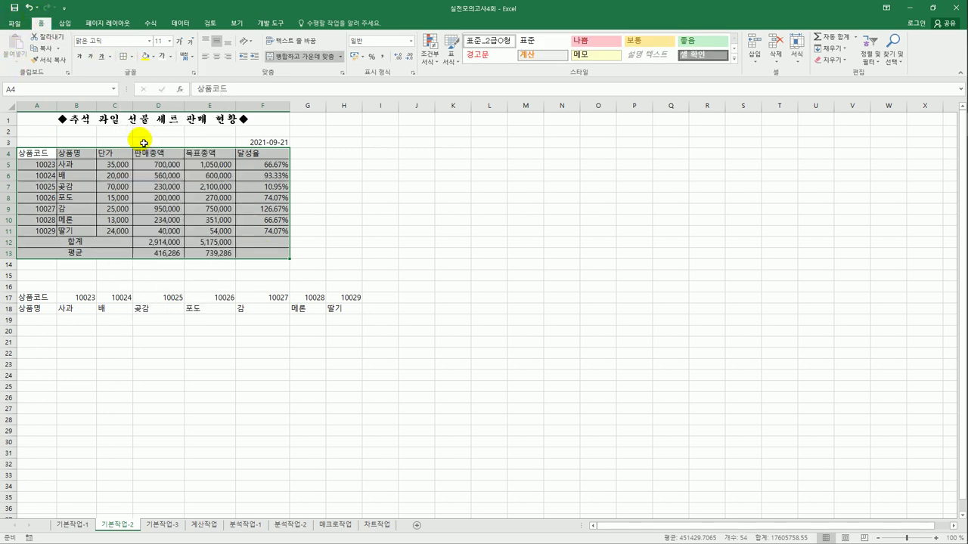
Step: Add an upward diagonal border line to each of the empty cells F12:F13
click(266, 244)
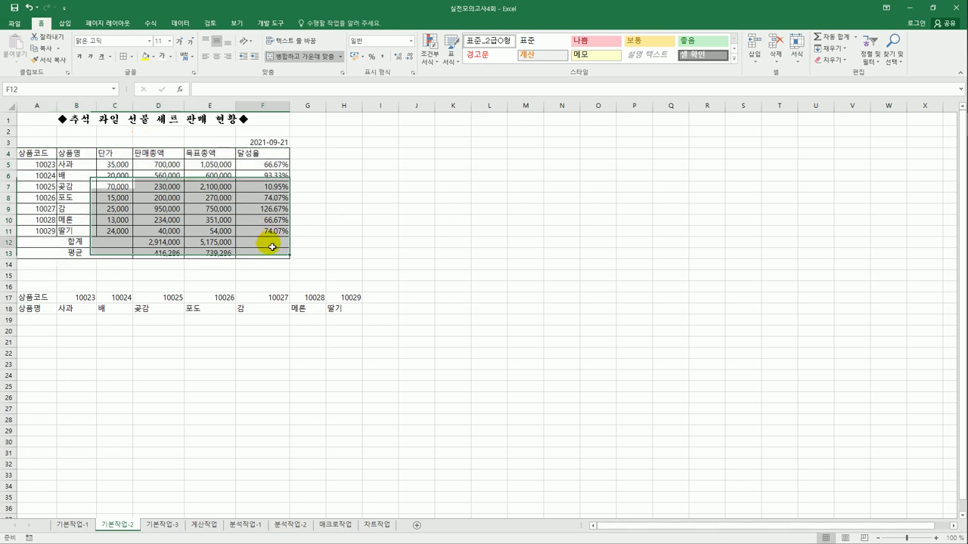
drag(272, 247, 271, 257)
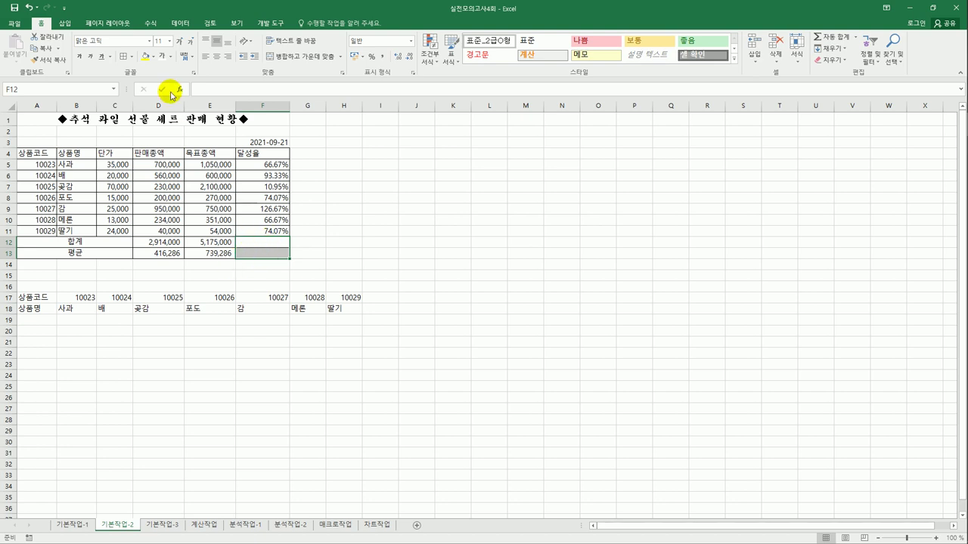
click(132, 57)
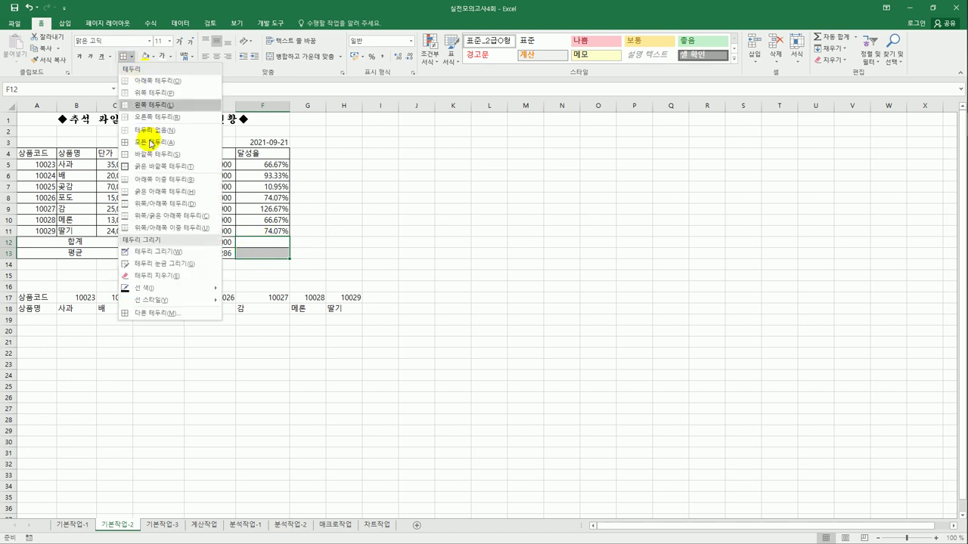
click(181, 318)
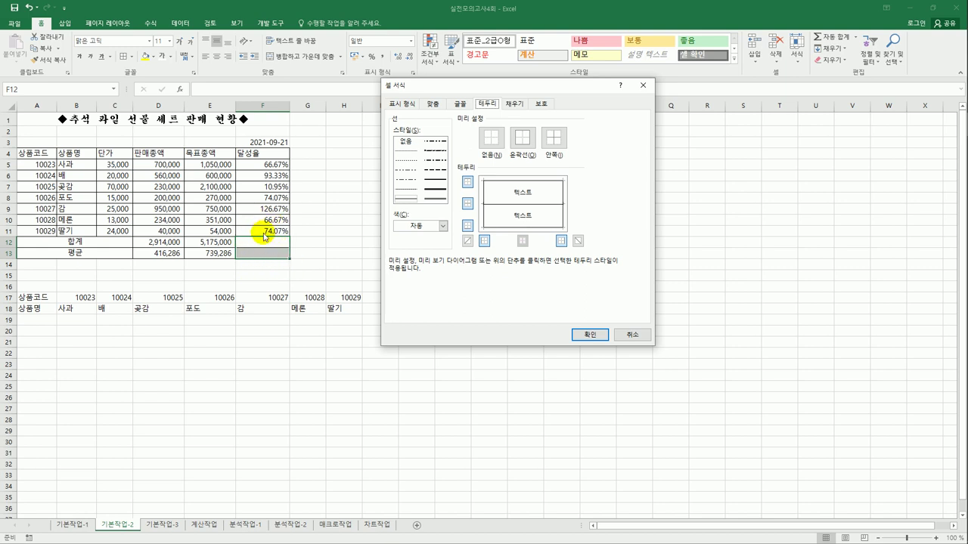
click(466, 242)
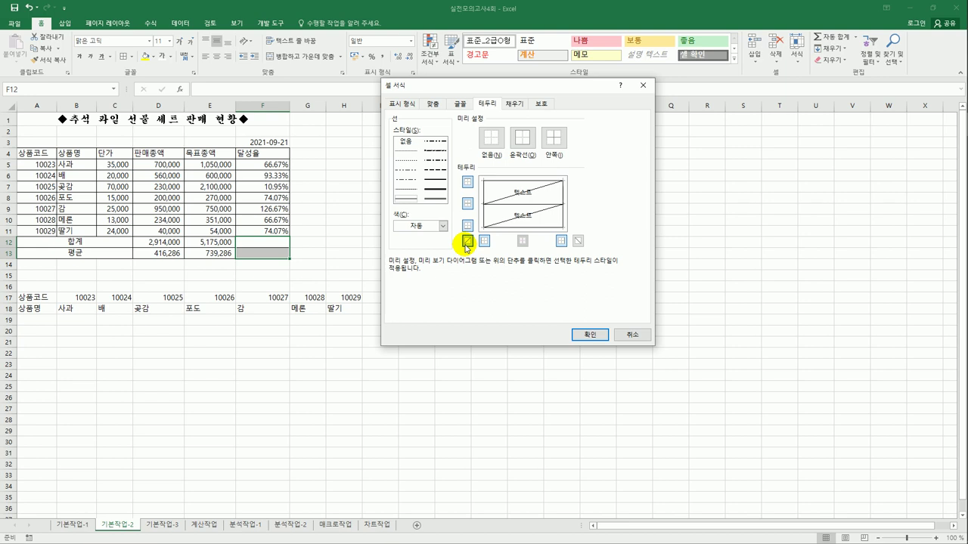
click(589, 335)
click(546, 345)
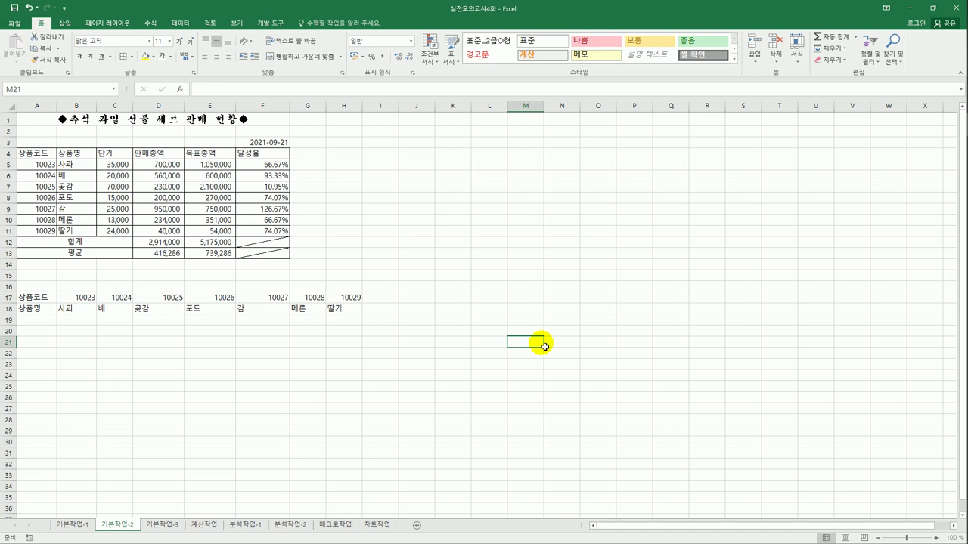
Step: On the 기본작업-3 sheet, copy the 직위 header and 과장 from D4:D5 to B15 as filter criteria
click(158, 527)
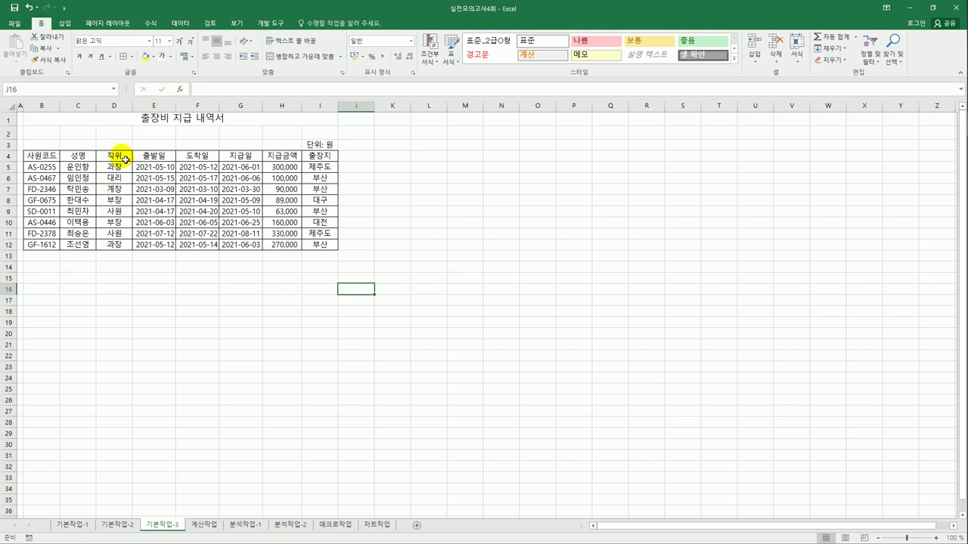
drag(115, 156, 123, 170)
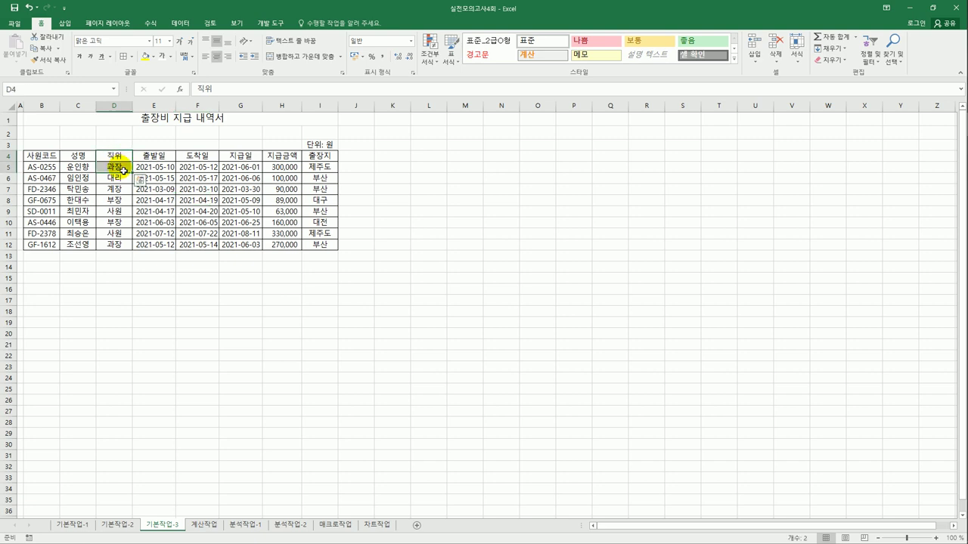
key(ctrl+c)
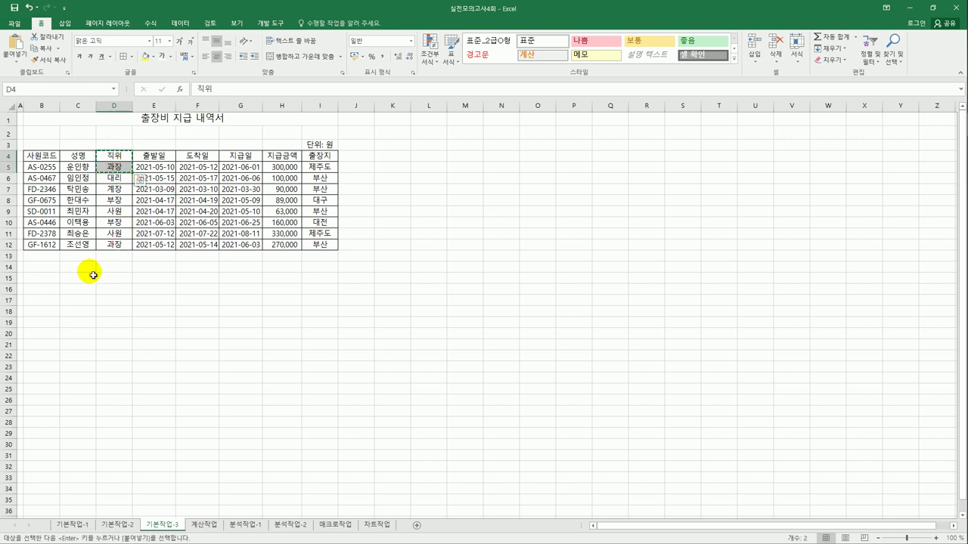
click(47, 280)
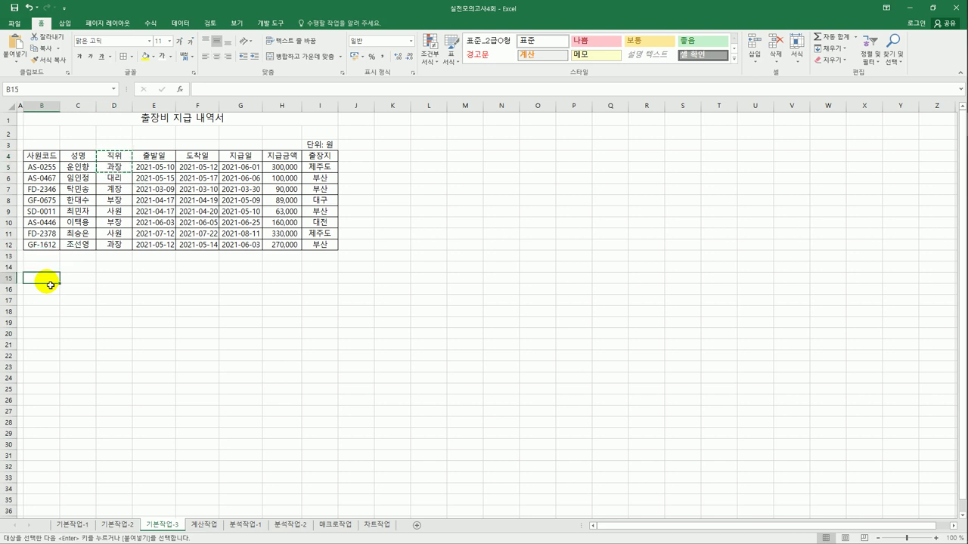
key(ctrl+v)
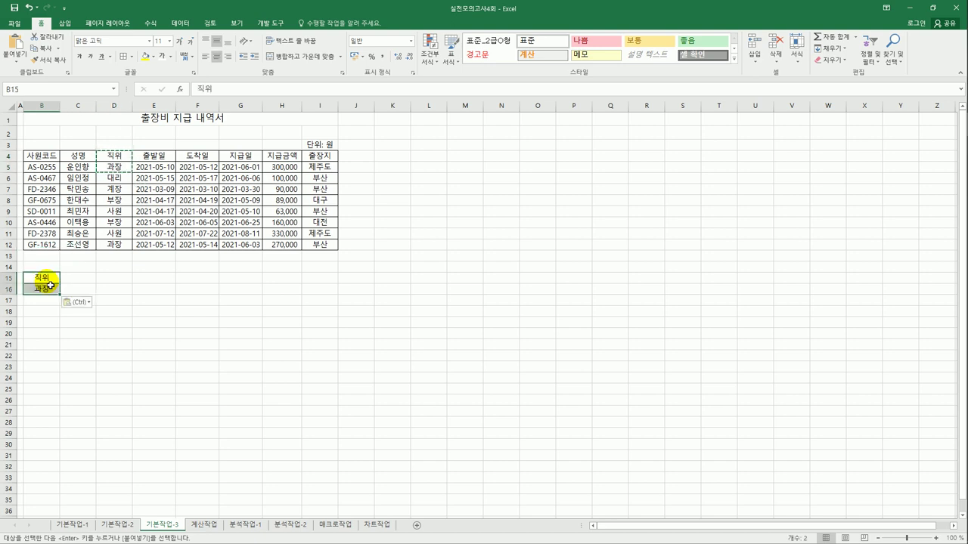
Step: Copy the 지급금액 header from H4 to C15 and enter the criterion >=300000 in C17
click(281, 157)
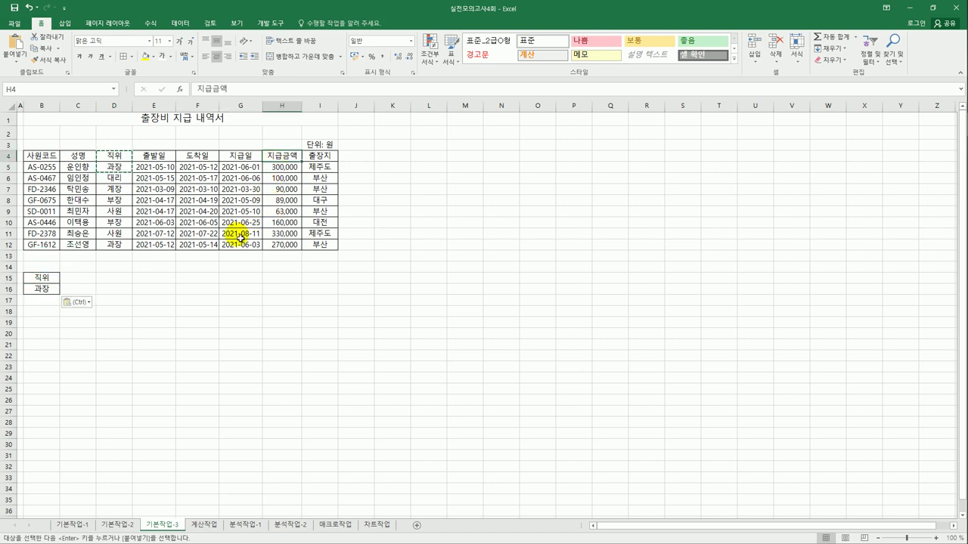
key(ctrl+c)
click(78, 279)
key(ctrl+v)
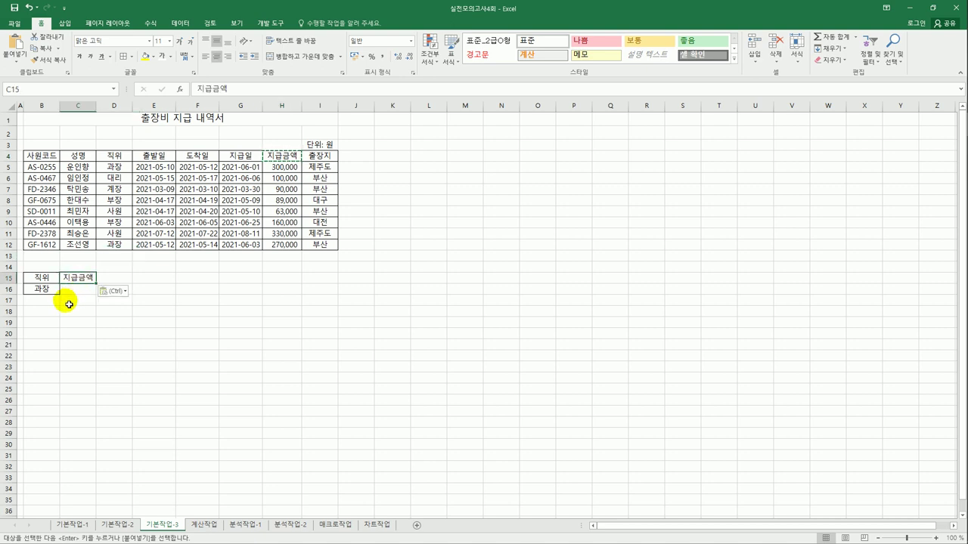
click(69, 304)
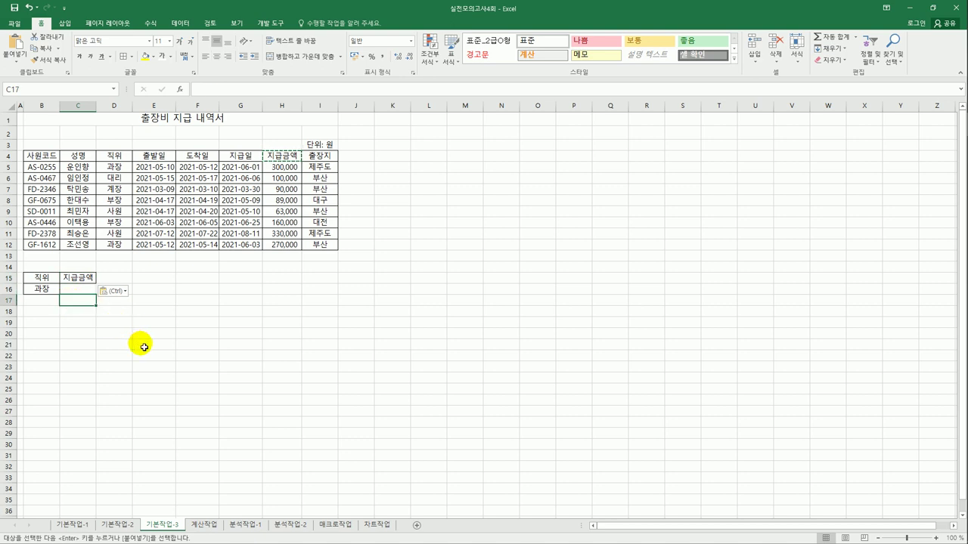
text(>=300)
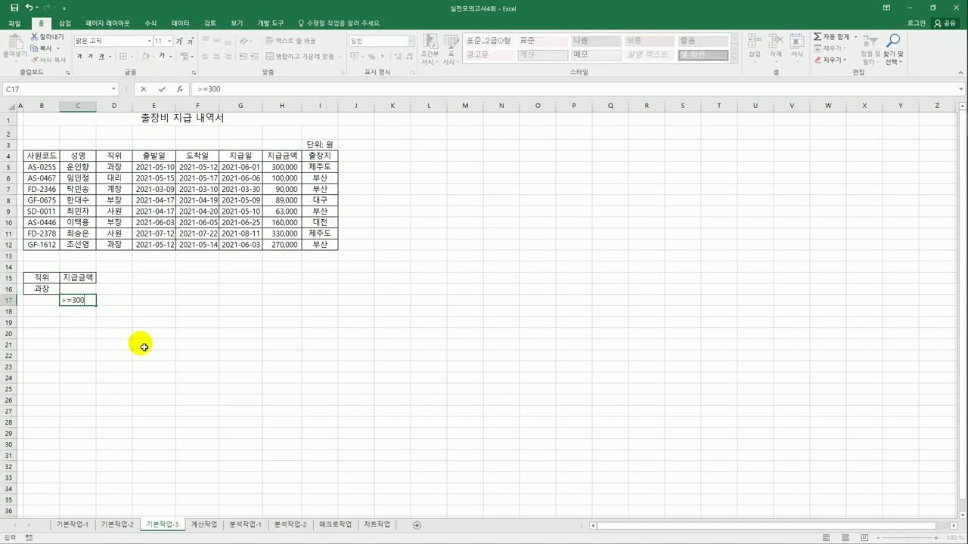
text(000)
key(Return)
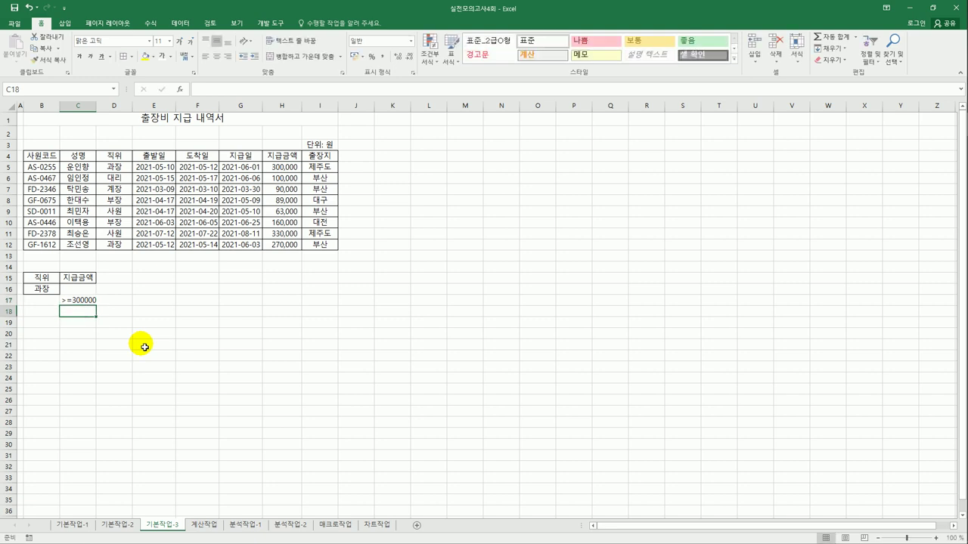
Step: Run an advanced filter on B4:I12 using criteria range B15:C17, copying the results to another location starting at B20
click(49, 338)
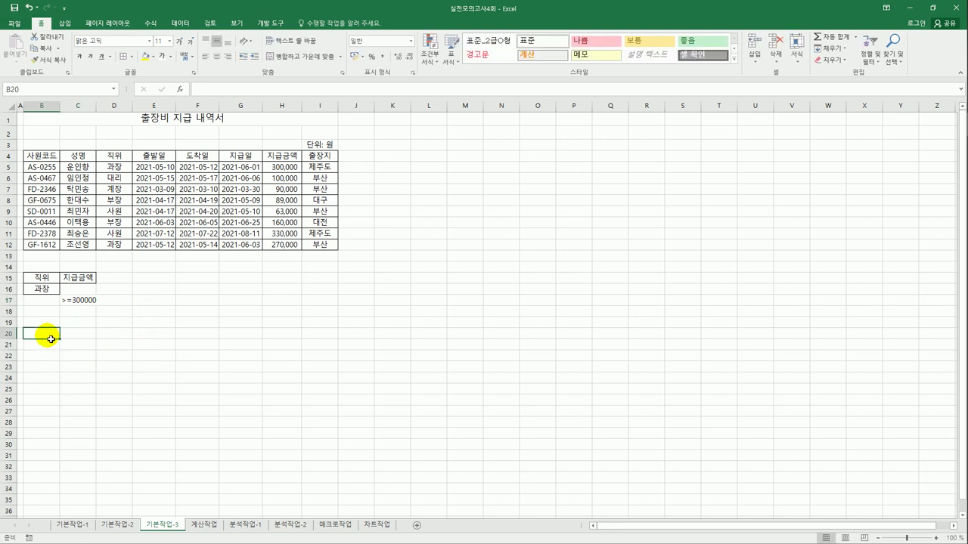
click(54, 168)
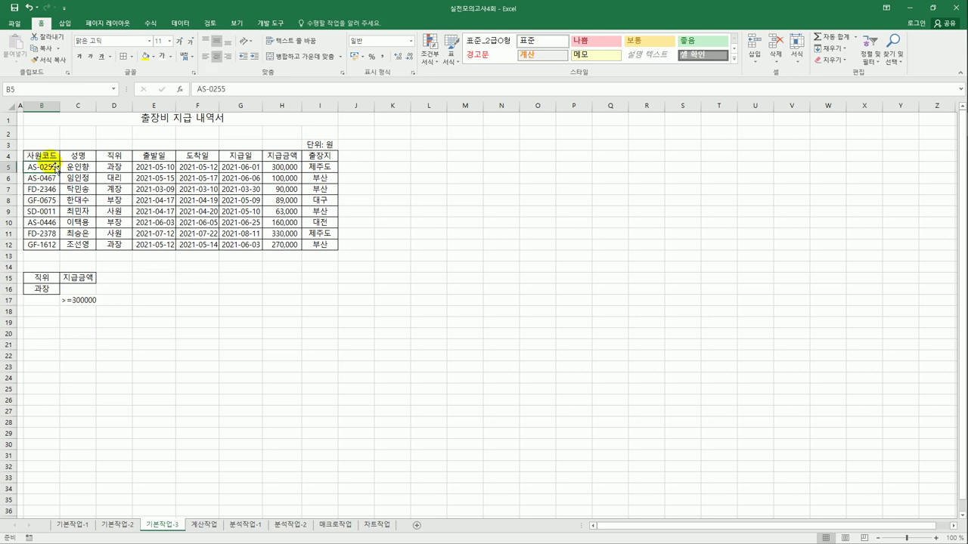
click(179, 23)
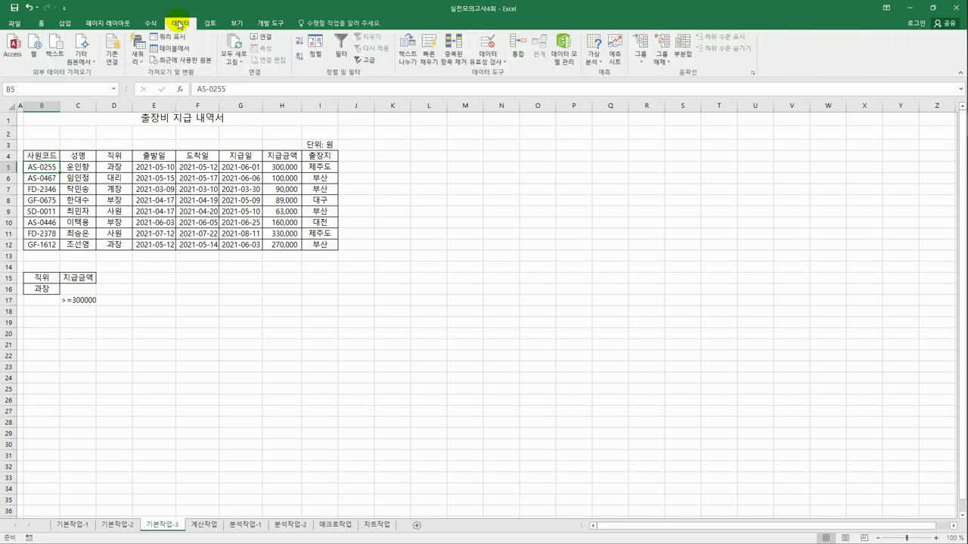
click(368, 60)
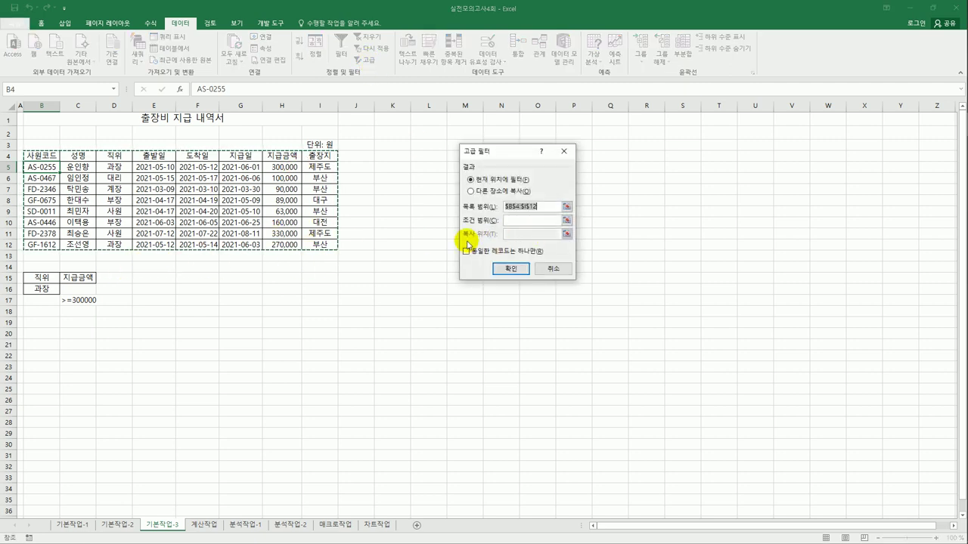
click(537, 221)
drag(41, 281, 88, 307)
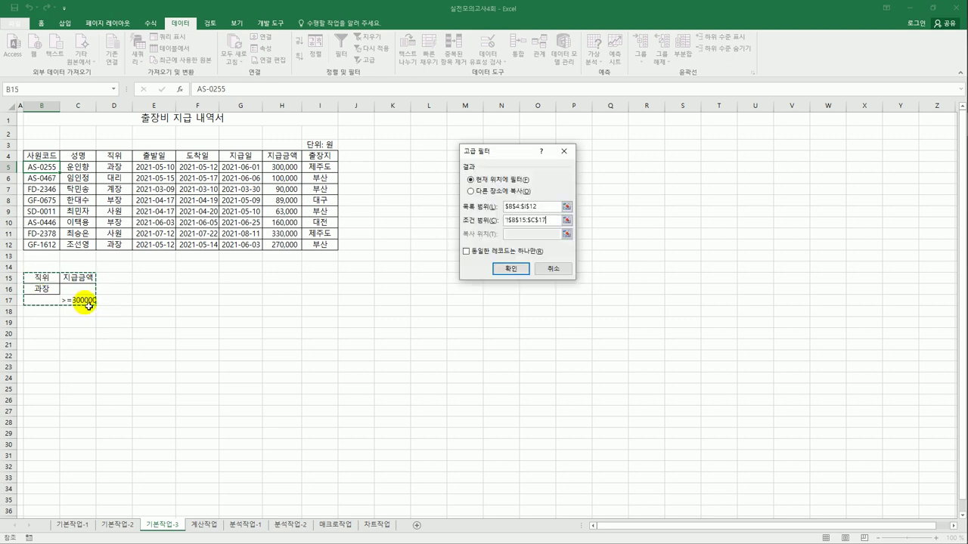
click(485, 193)
click(537, 236)
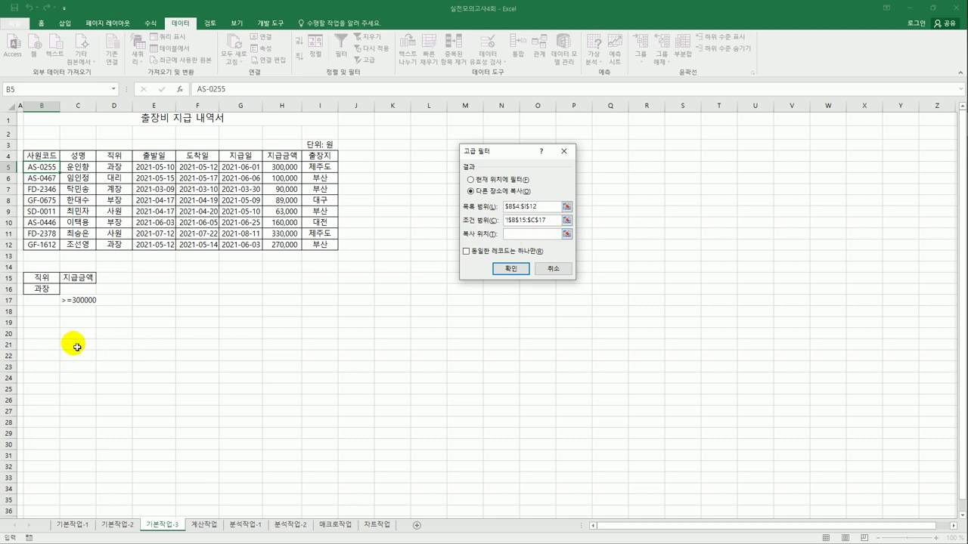
click(41, 333)
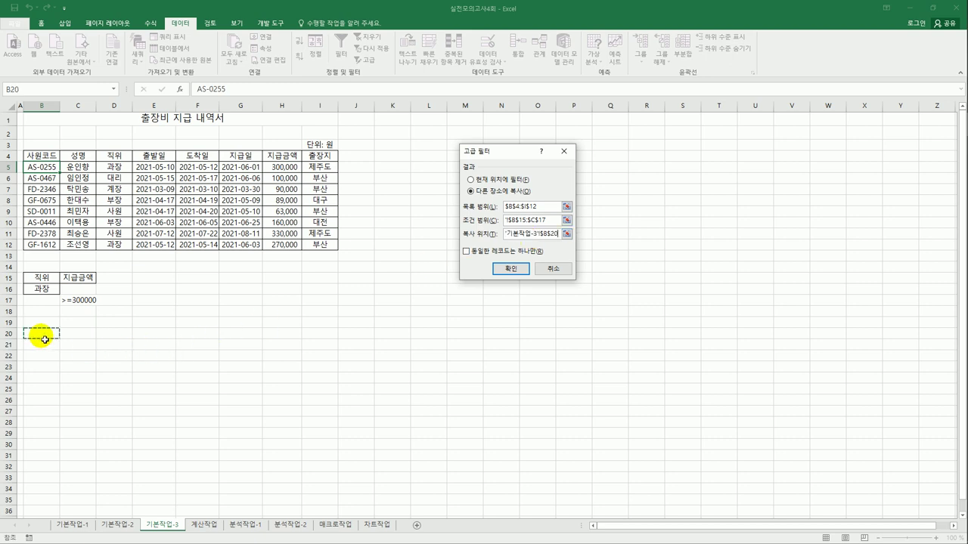
click(511, 269)
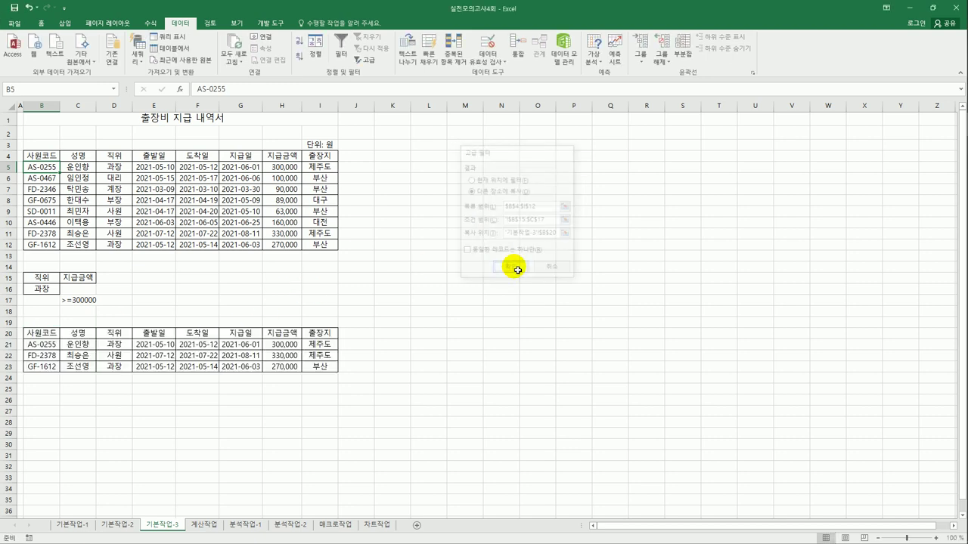
Step: Check the 직위 and 지급금액 values of the extracted records against the filter criteria
click(125, 335)
drag(127, 342, 277, 356)
click(119, 360)
click(284, 361)
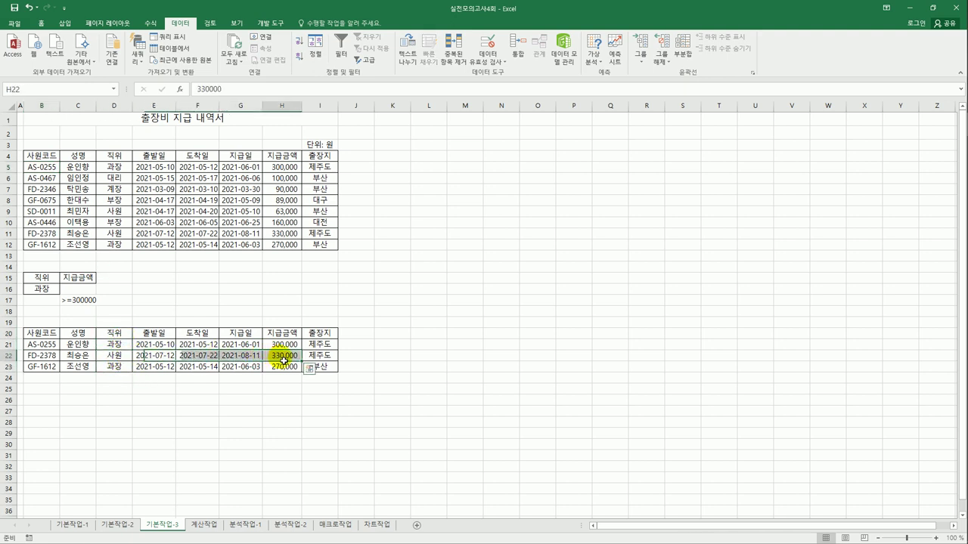
click(399, 396)
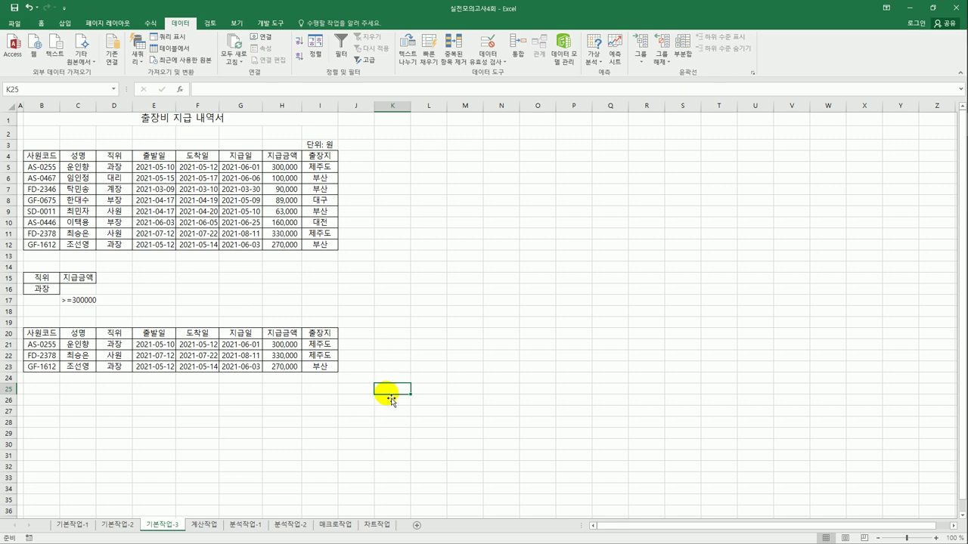
Step: On the 계산작업 sheet, start a RANK.EQ formula in C3, the first 상태 cell of 표1
click(201, 523)
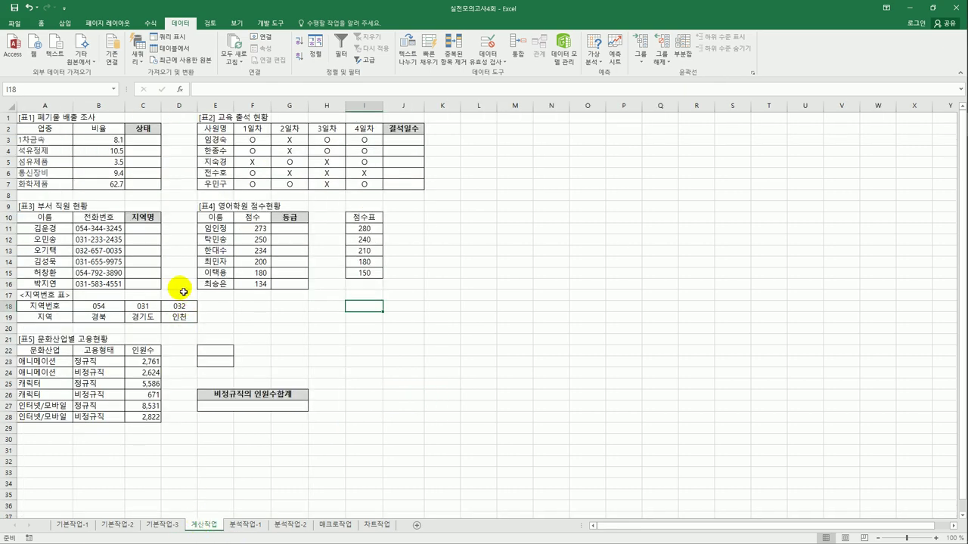
click(157, 143)
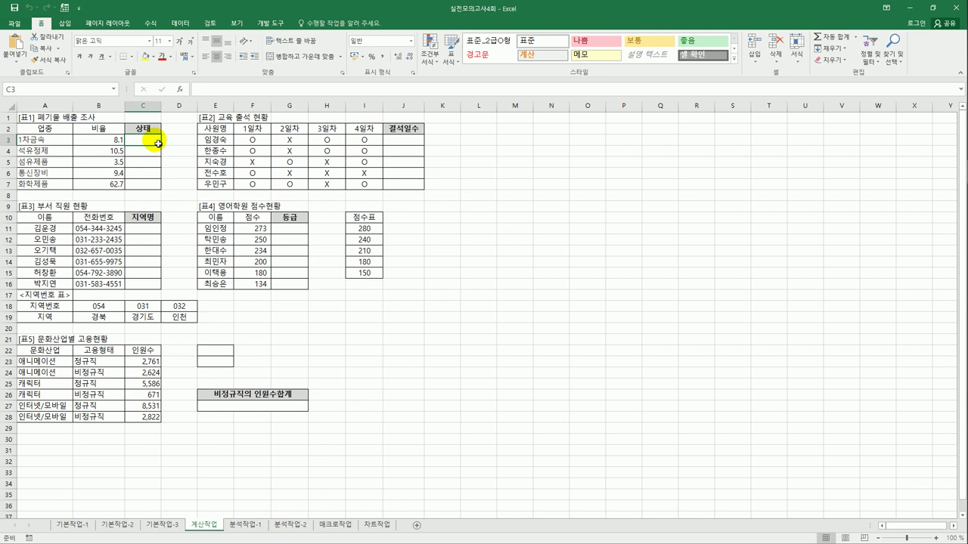
text(=)
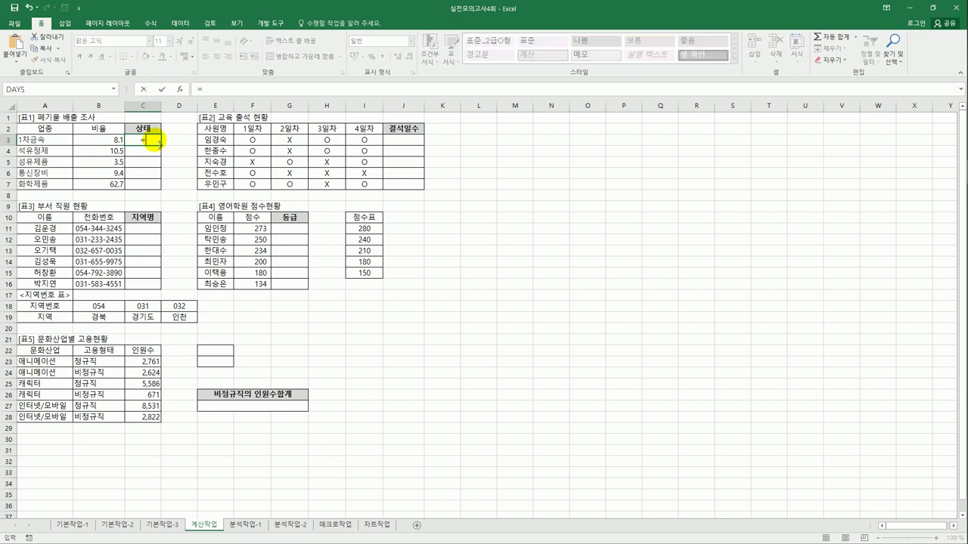
text(r)
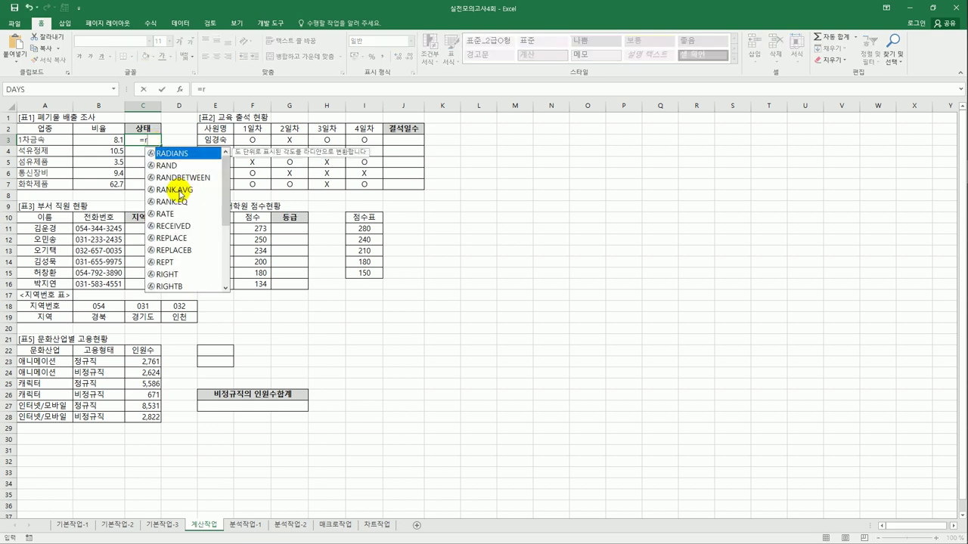
text(a)
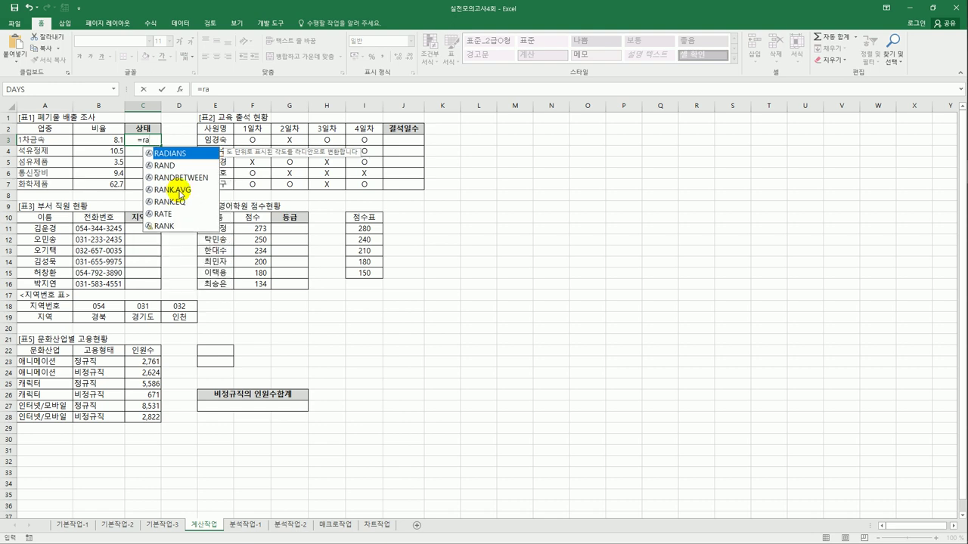
key(Down)
key(Down)
key(Down)
key(Down)
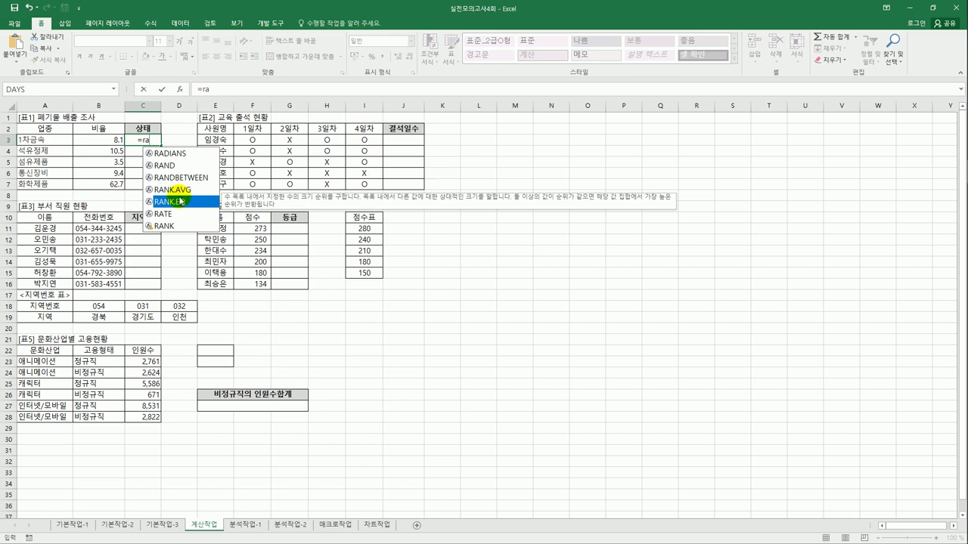
double_click(182, 201)
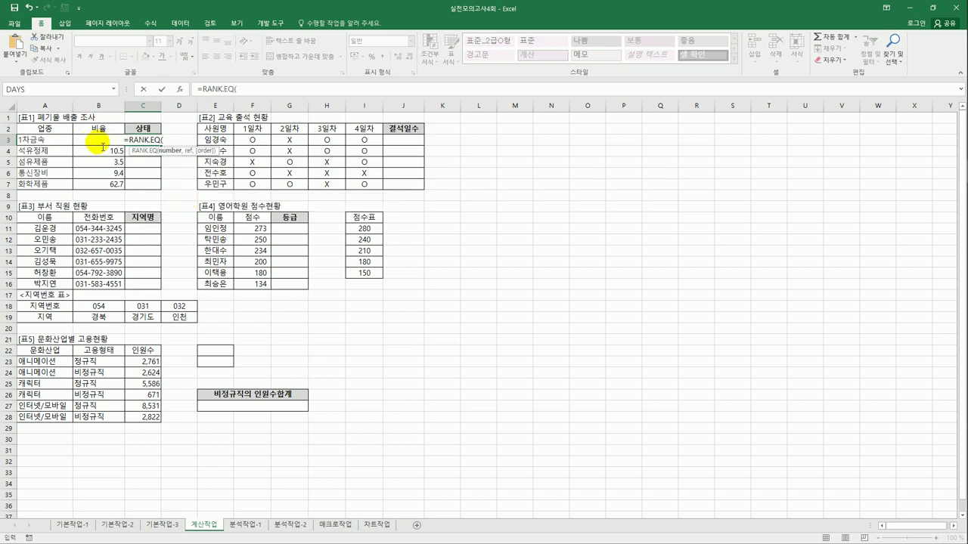
Step: Complete the formula to rank B3 within $B$3:$B$7 in descending order (0), and fill it down to C7
click(101, 142)
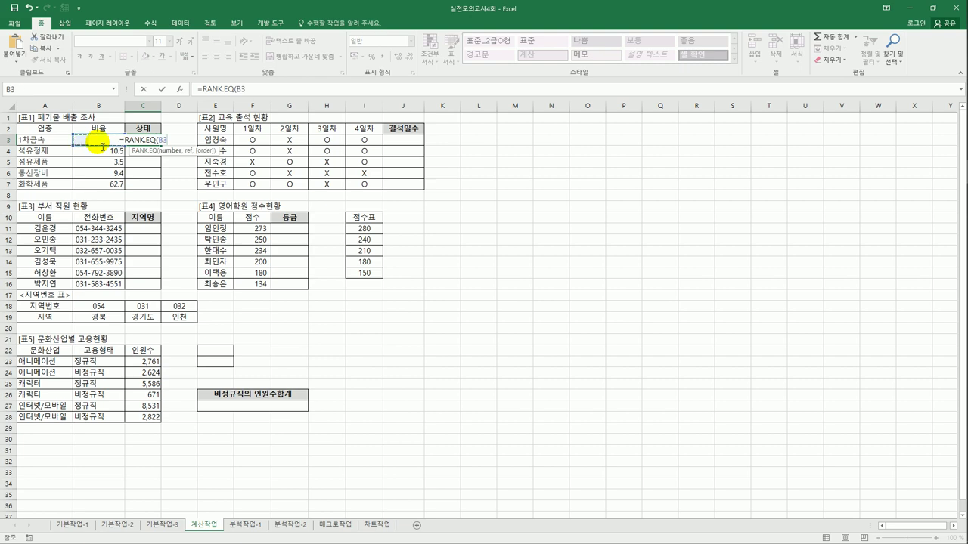
text(,)
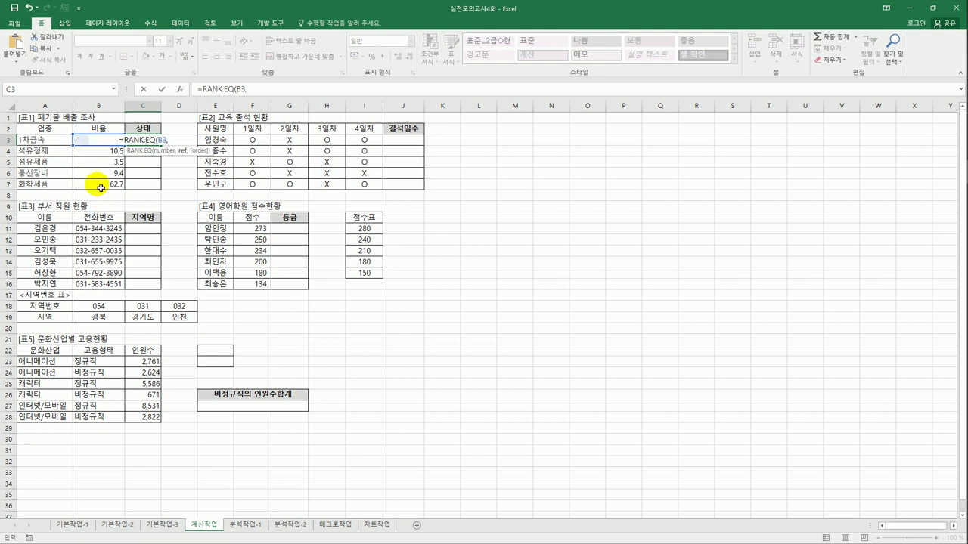
drag(95, 188, 98, 141)
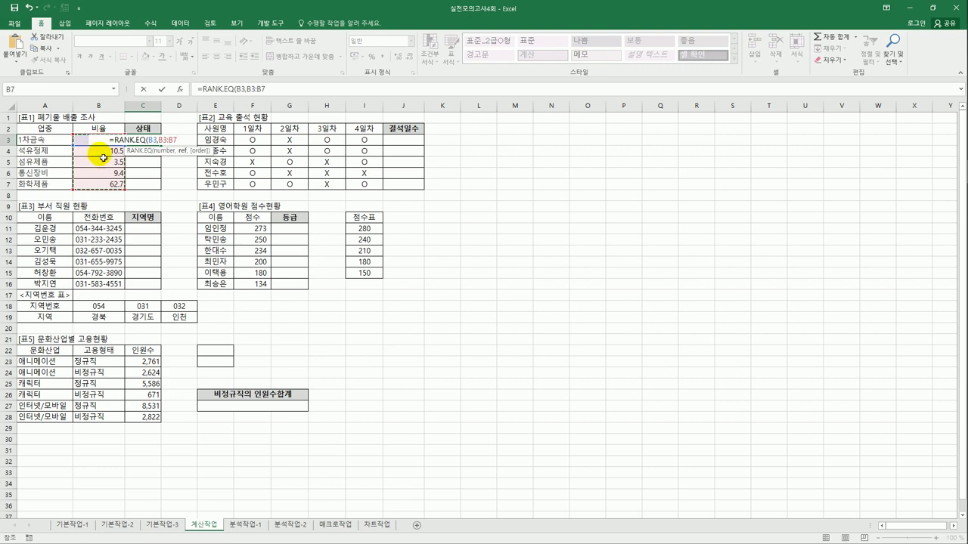
key(F4)
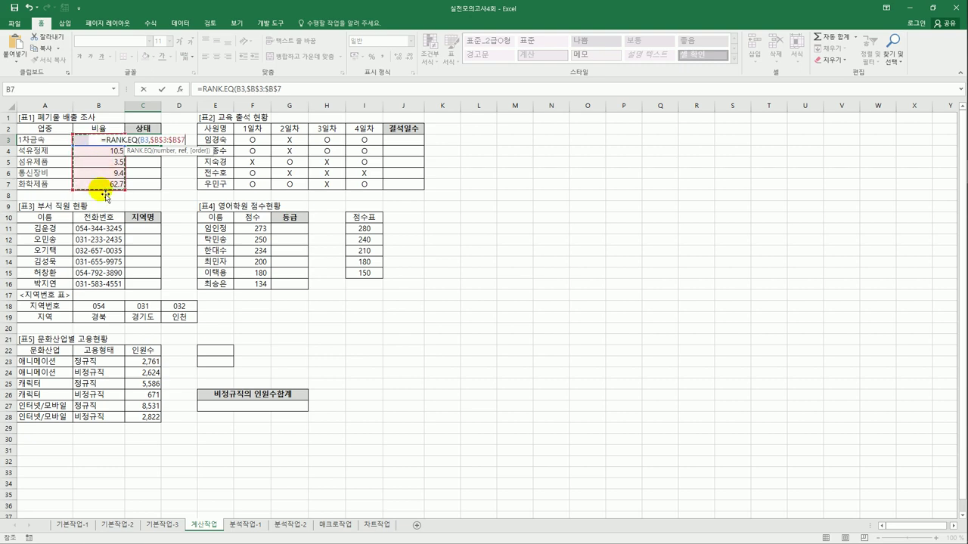
text(,)
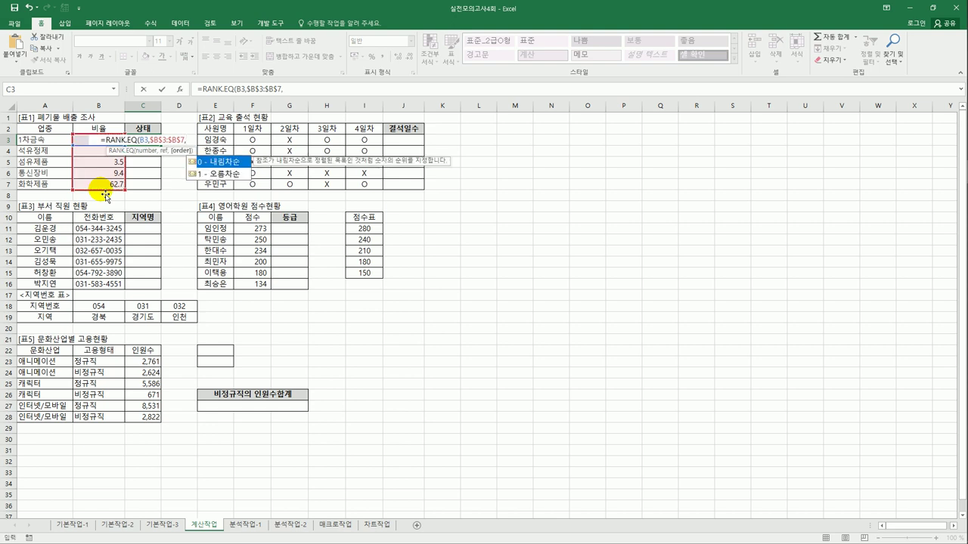
double_click(215, 161)
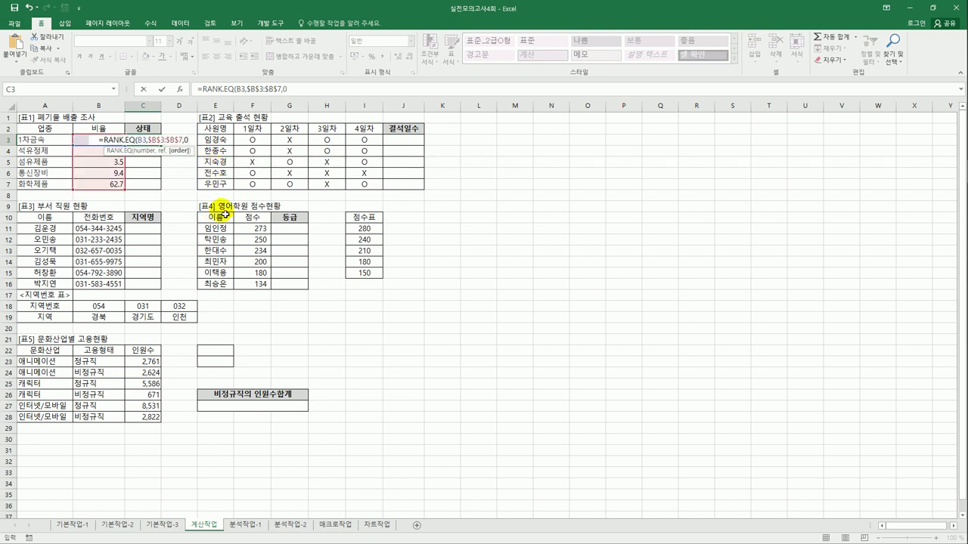
text())
key(ctrl+Return)
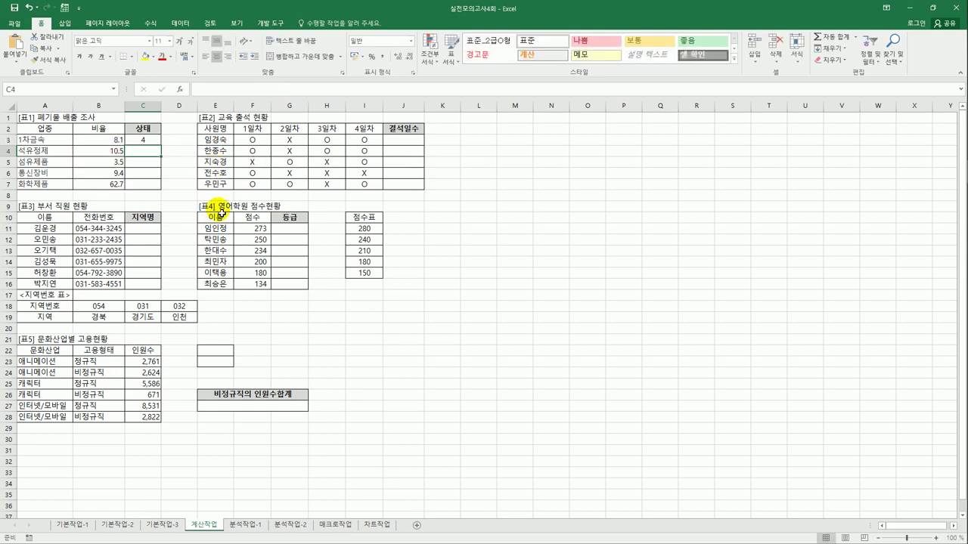
drag(160, 146, 165, 192)
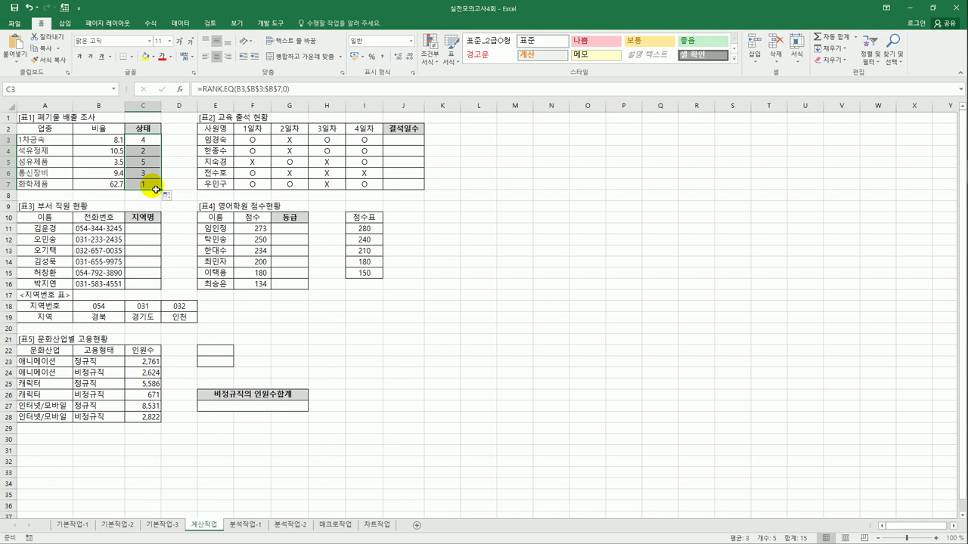
Step: Wrap the RANK.EQ formula in C3 in a CHOOSE function so the rank serves as its index number
click(147, 145)
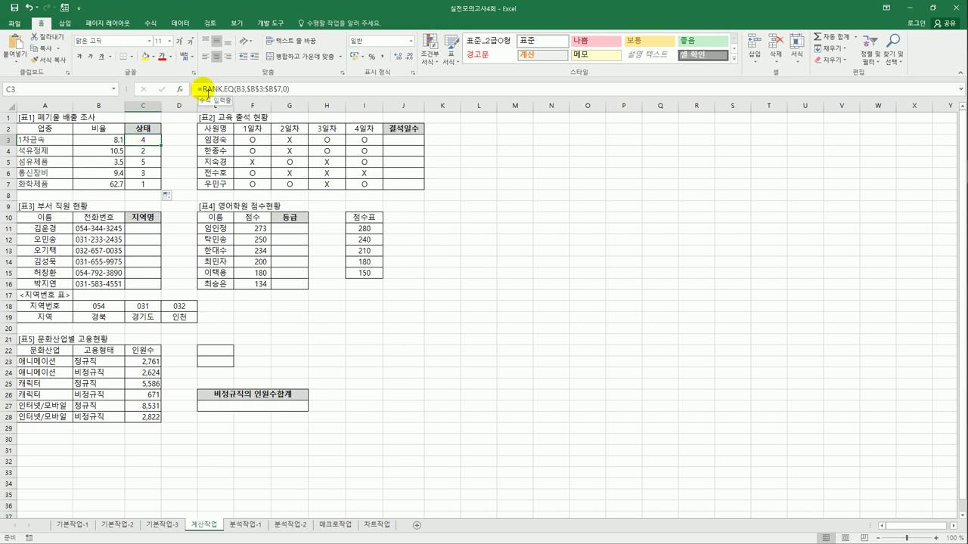
click(206, 91)
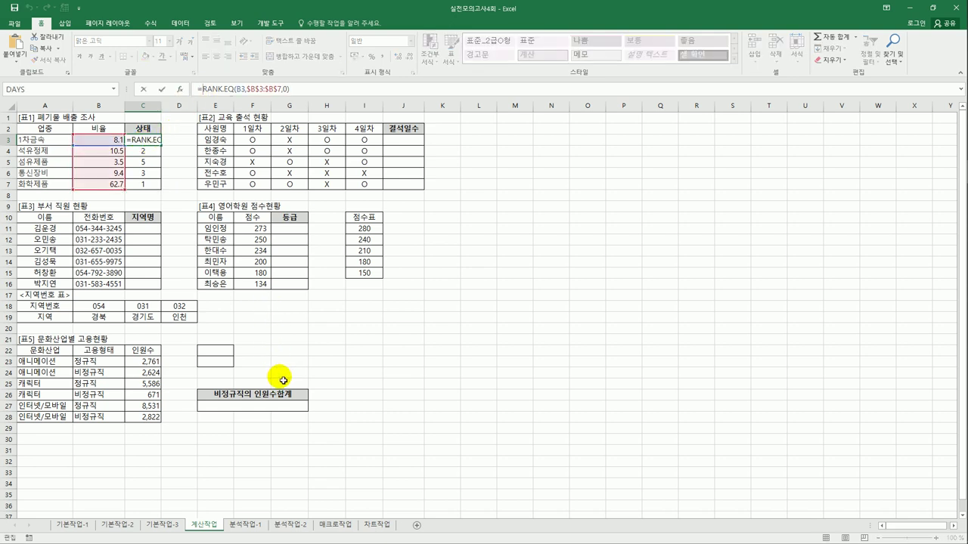
text(cho)
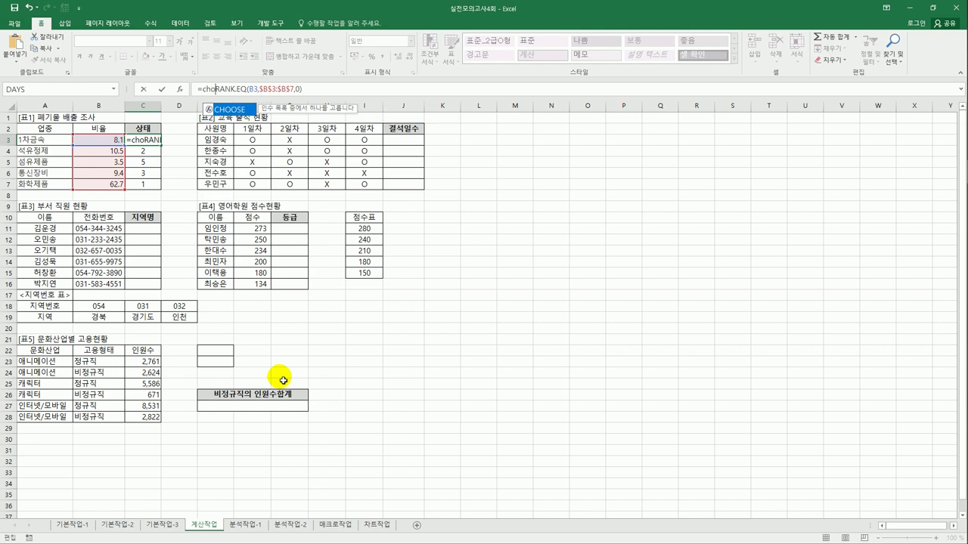
key(Tab)
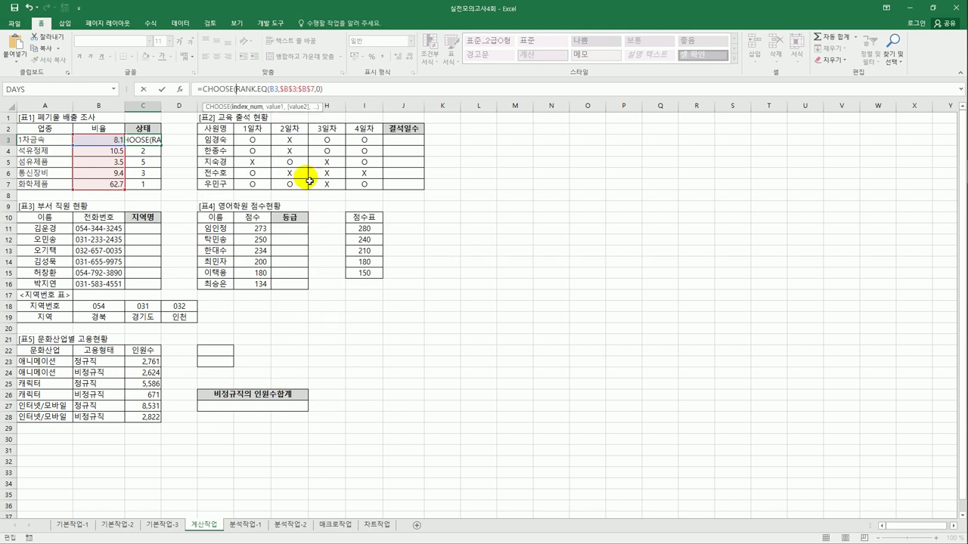
click(331, 89)
text(,)
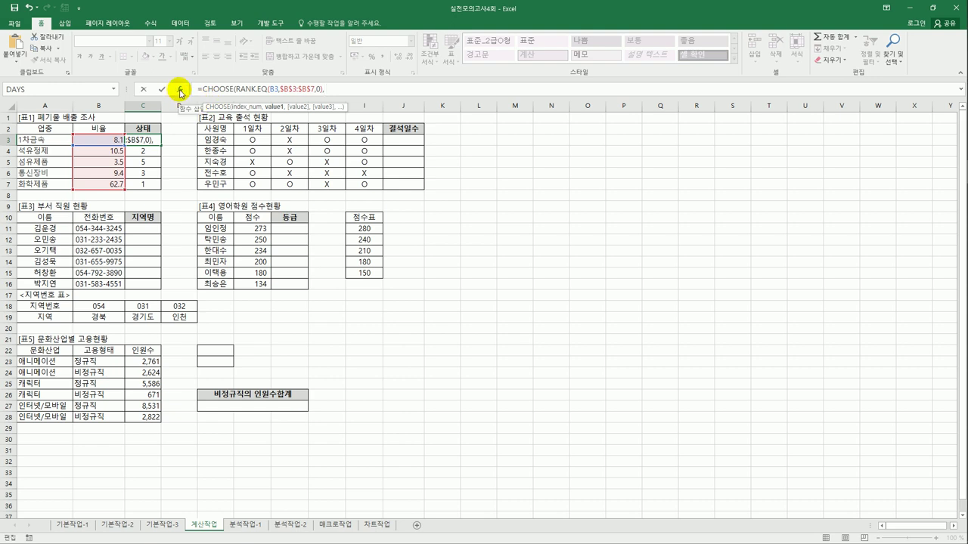
Step: In the function arguments for CHOOSE, enter "높음" for both Value1 and Value2
click(180, 92)
drag(559, 164, 456, 150)
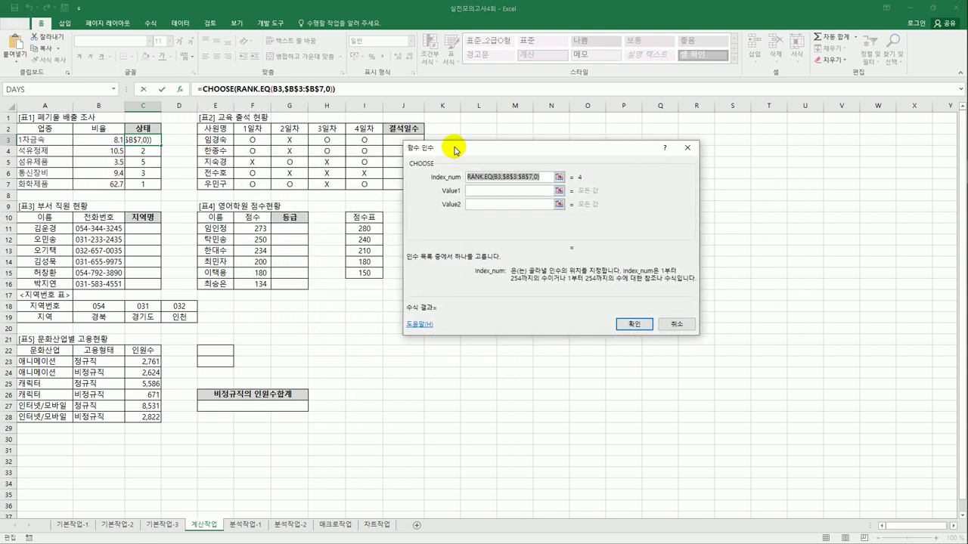
click(516, 191)
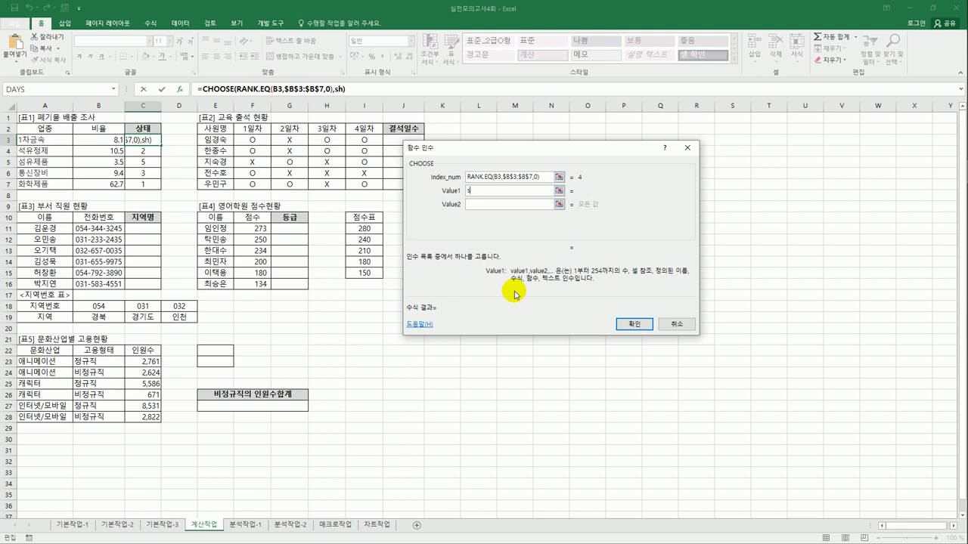
text(높음)
key(Tab)
text(ㄴ)
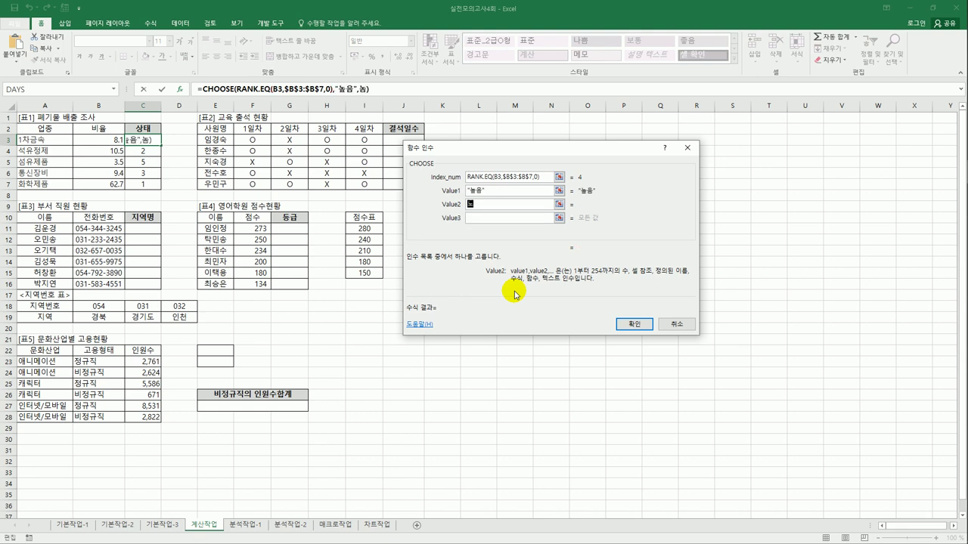
text(음)
key(Tab)
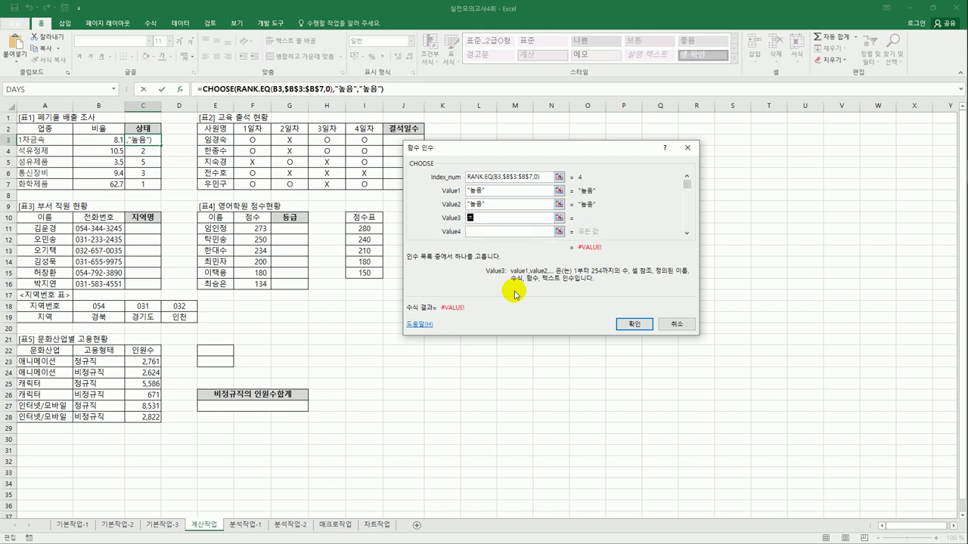
Step: Set the CHOOSE arguments Value3 and Value4 to "중간" and Value5 to "낮음", and fill the C3 formula down to C7
text(중간)
key(Tab)
text(중)
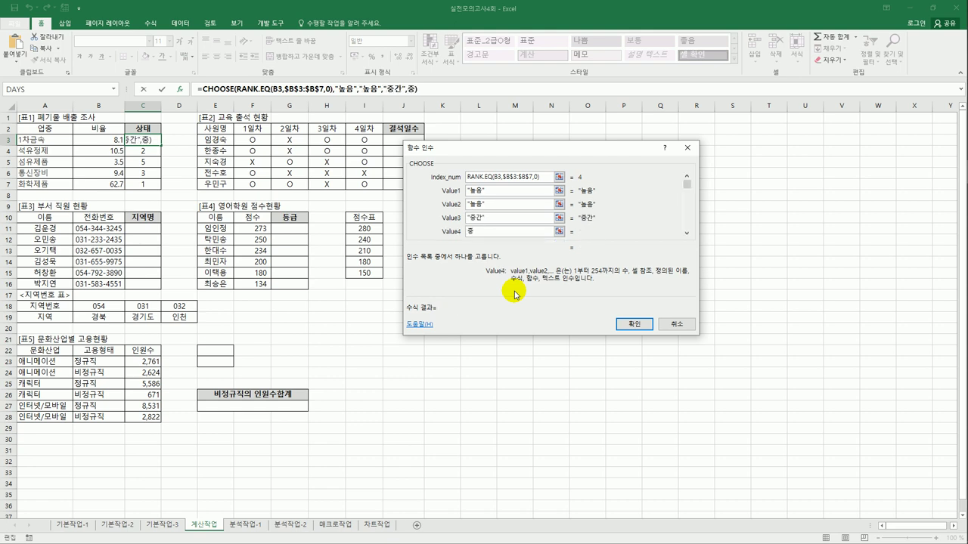
text(간)
key(Tab)
text(낮ㅇ)
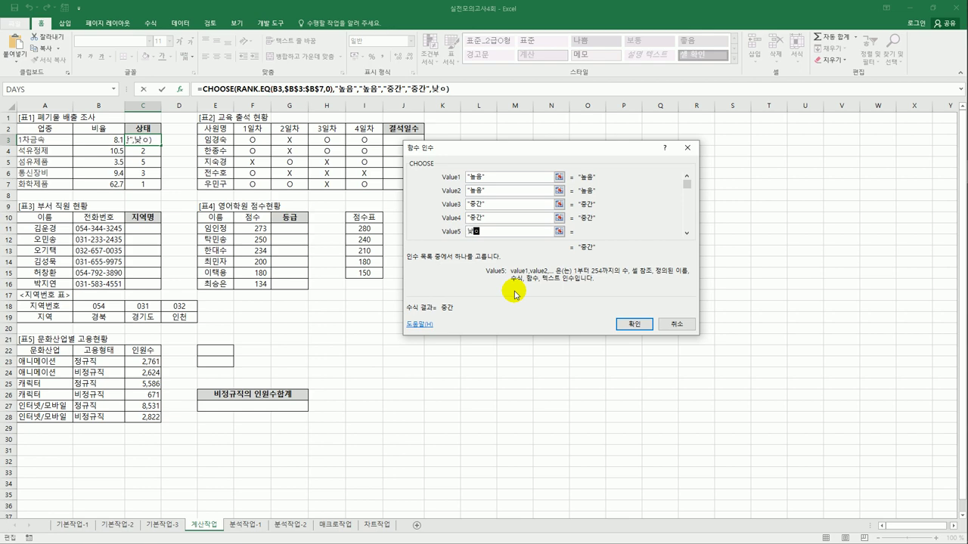
text(음)
click(632, 323)
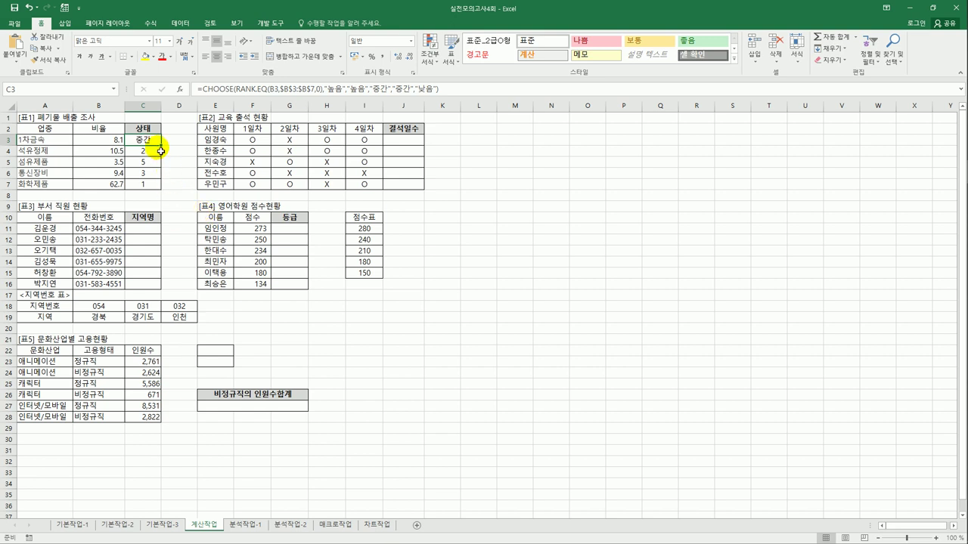
drag(161, 146, 160, 191)
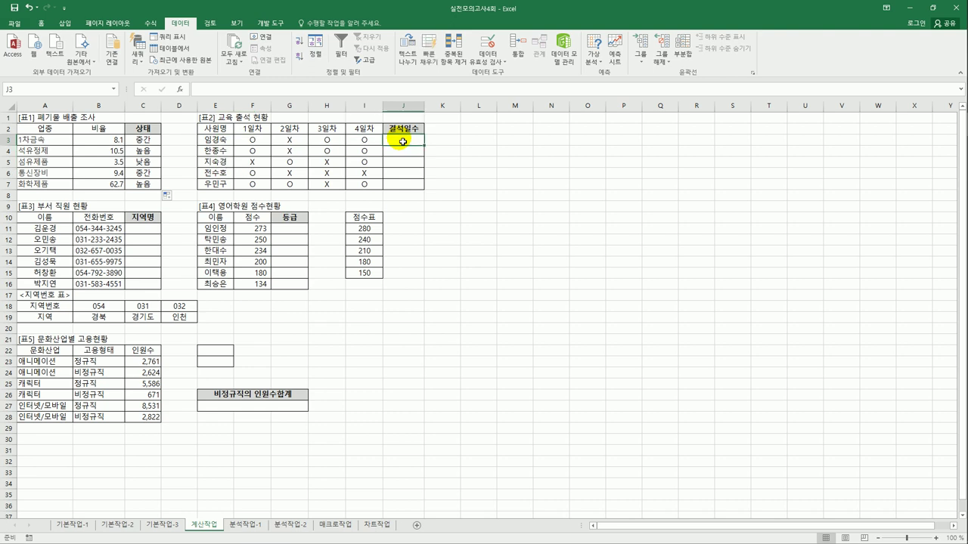
Step: Start a COUNTIF formula in J3, the first 결석일수 cell of 표2, with F3:I3 as the range
drag(252, 141, 363, 142)
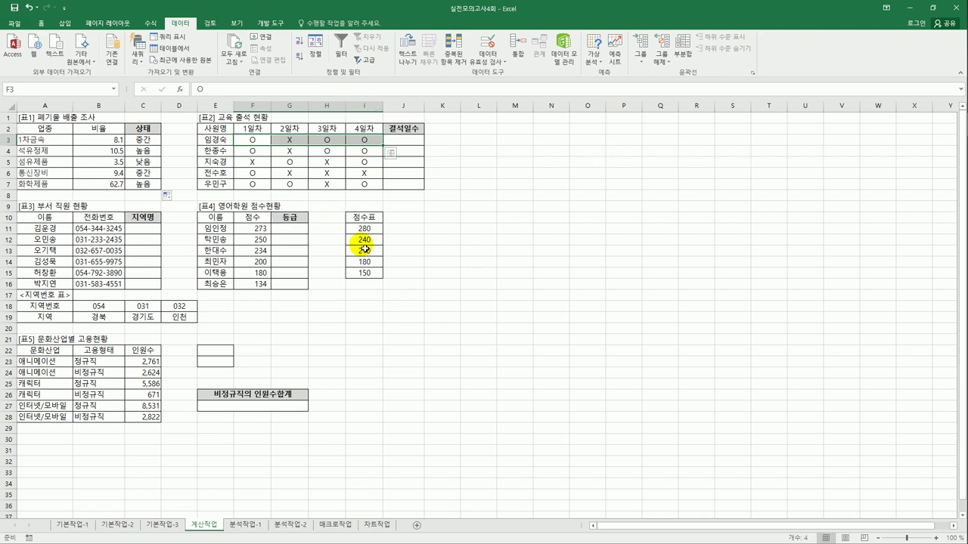
click(413, 143)
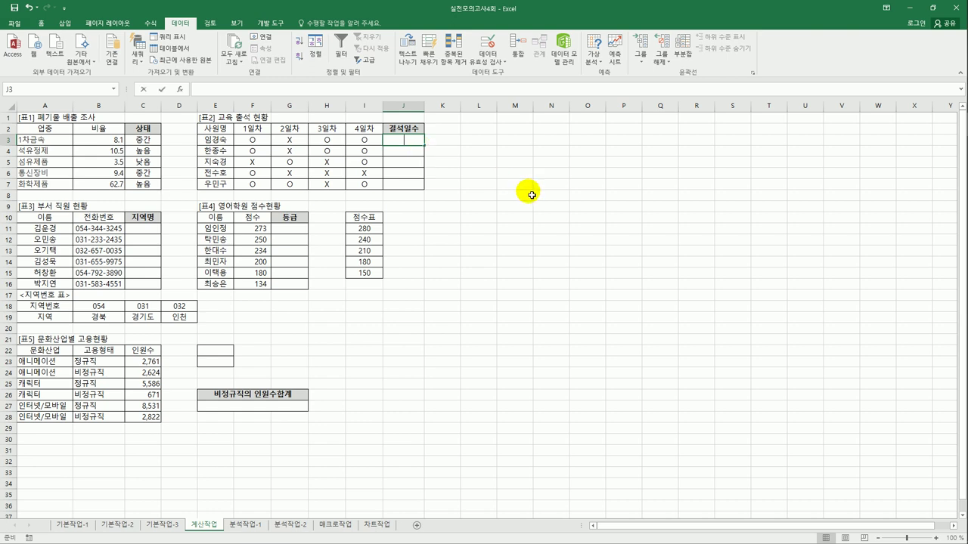
text(=ㅊ)
key(BackSpace)
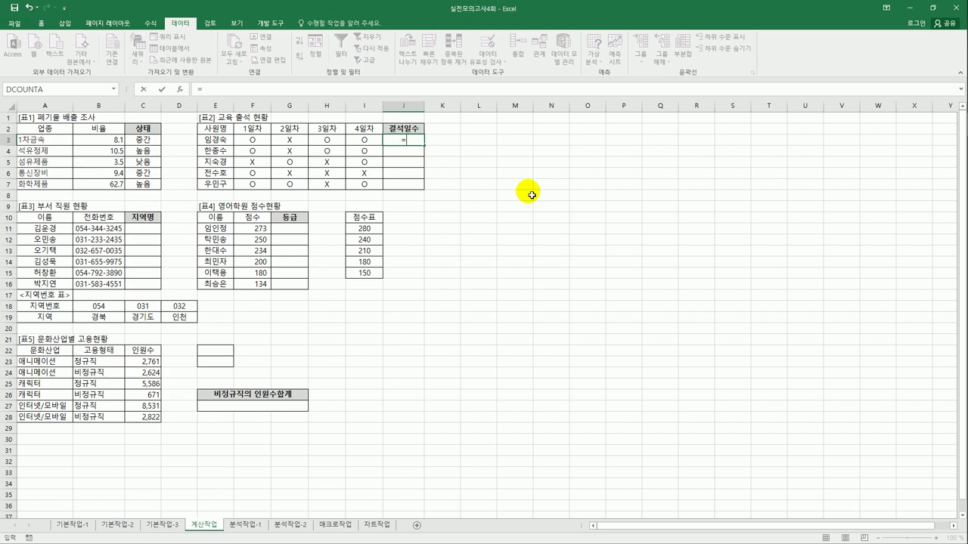
text(coun)
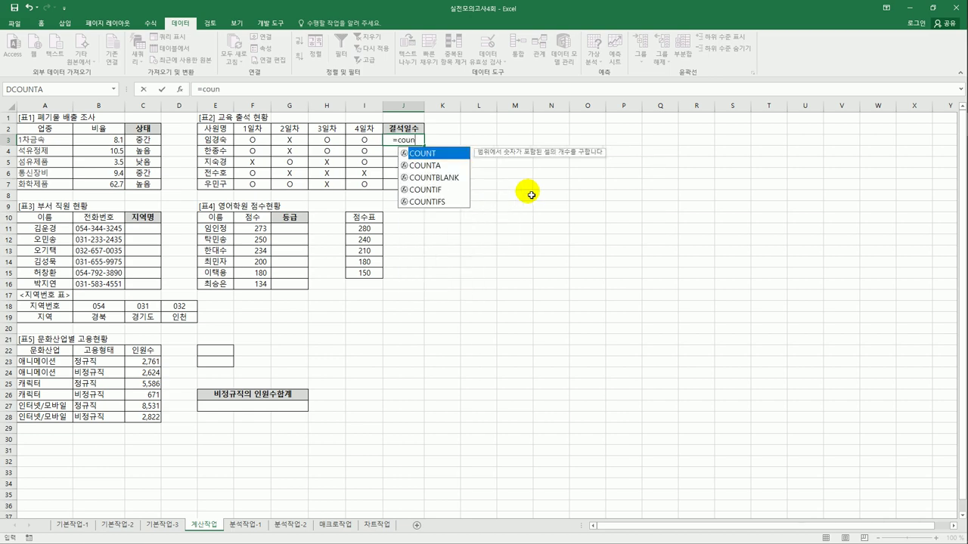
double_click(441, 190)
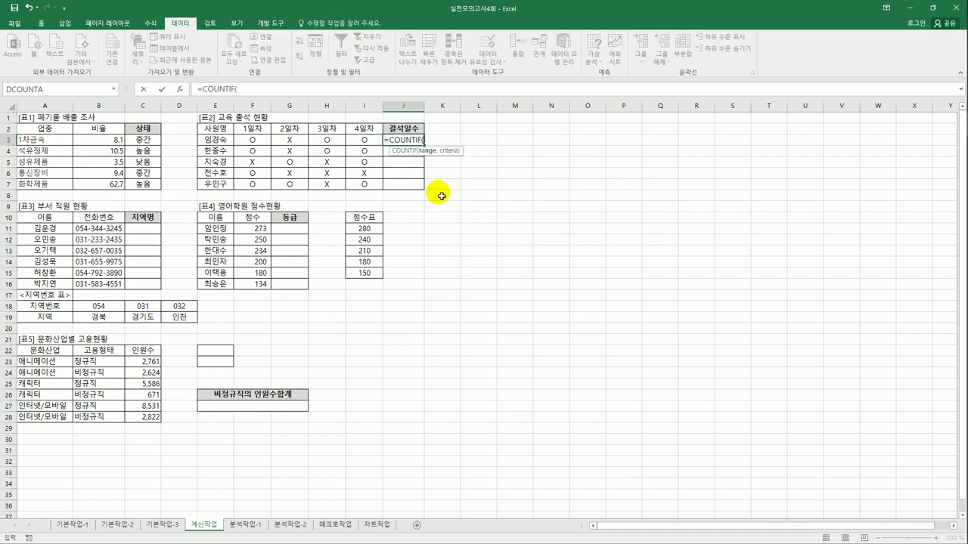
drag(253, 144, 373, 148)
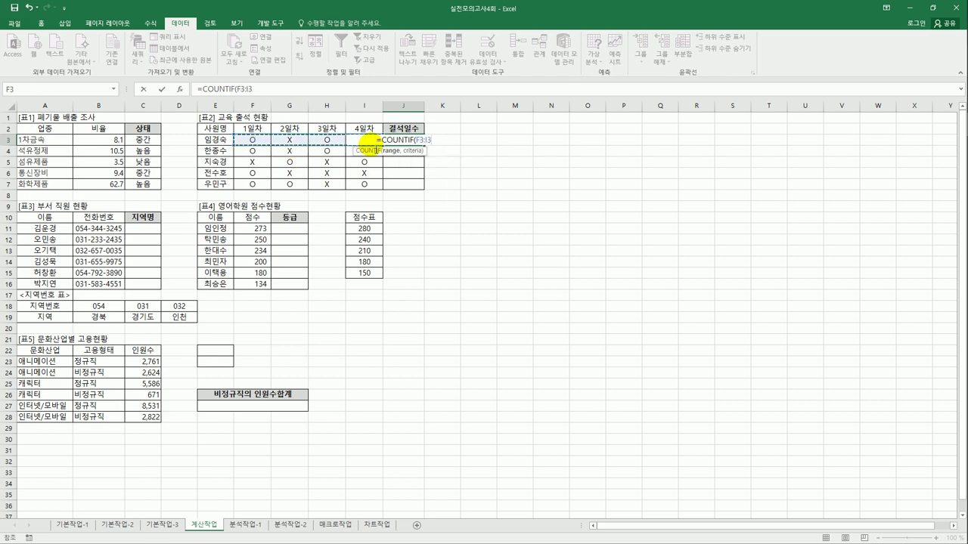
text(,)
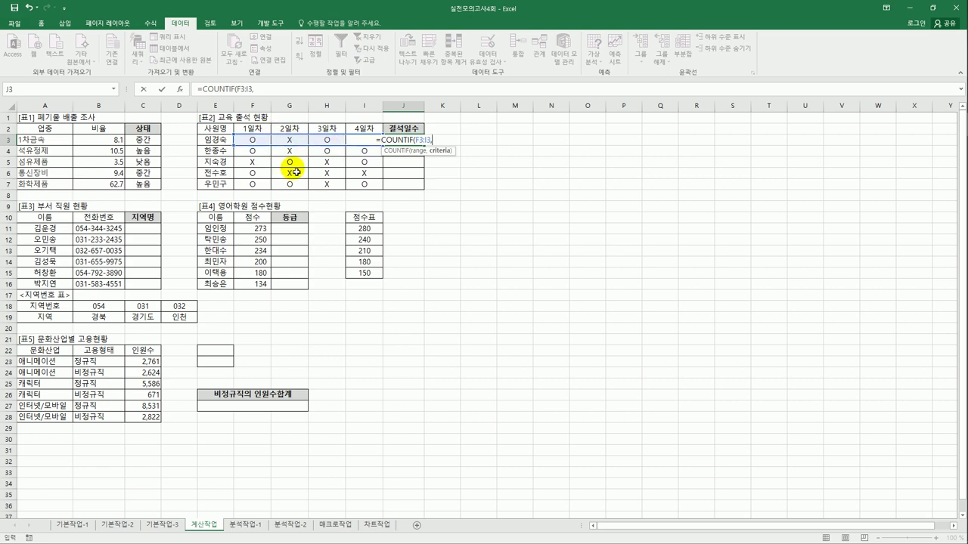
Step: Complete the COUNTIF with $G$3 as the criterion, append &"일", and fill the formula down to J7
click(298, 141)
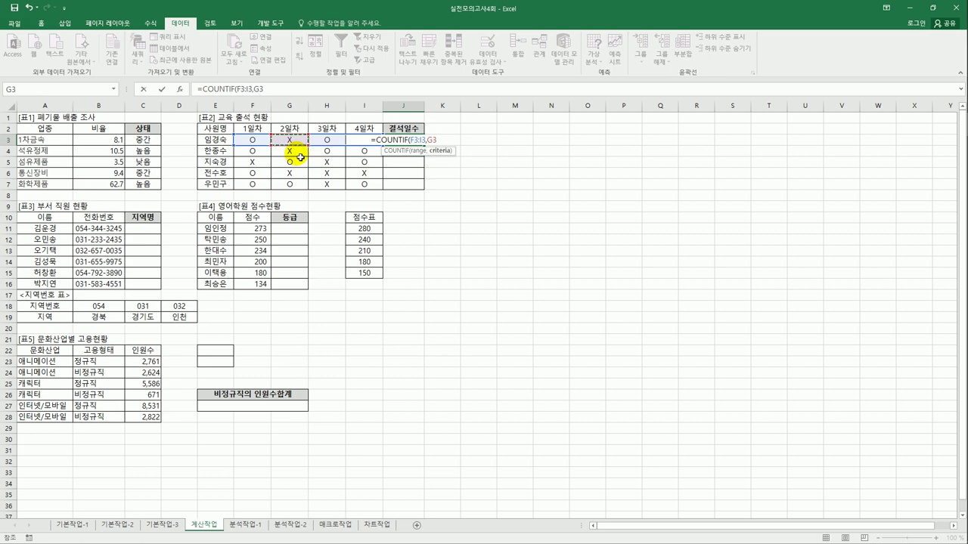
key(F4)
text())
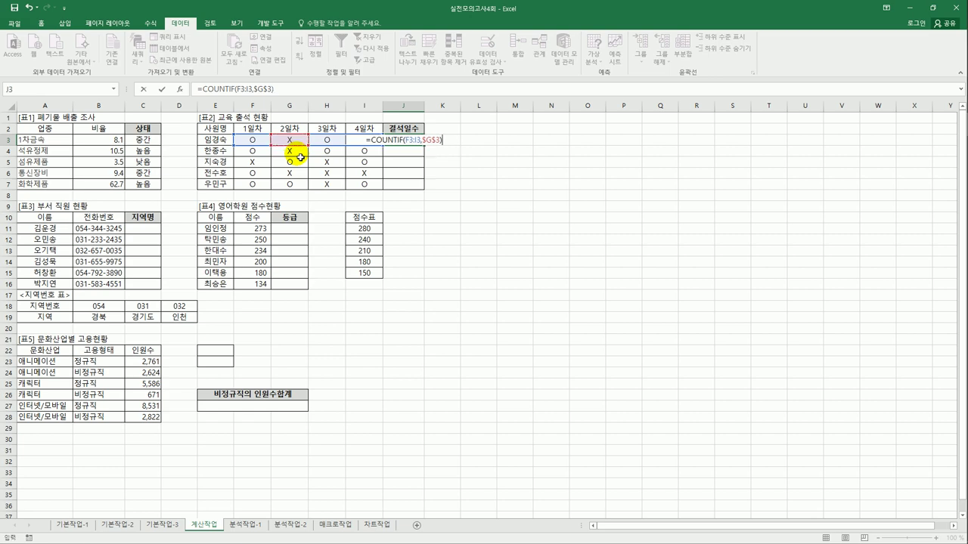
text(&")
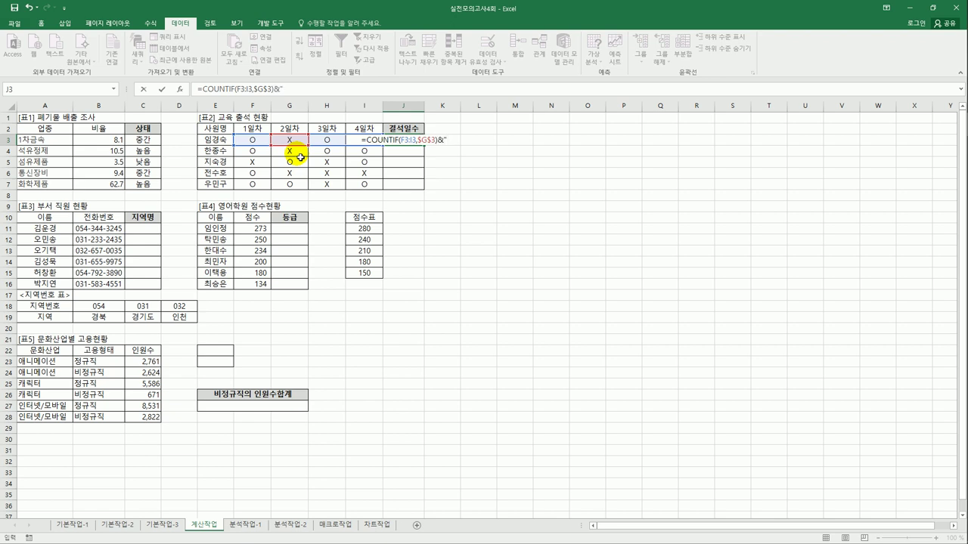
text(일")
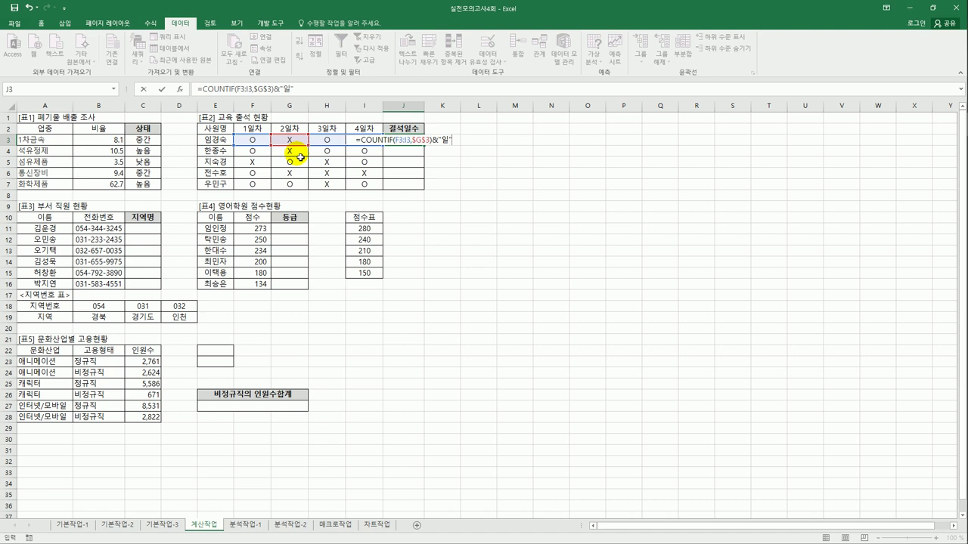
key(Return)
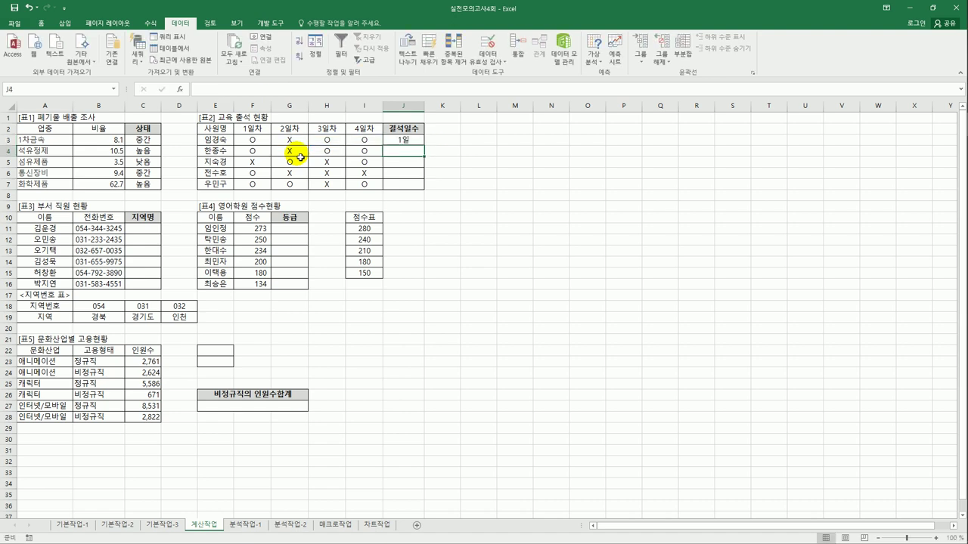
click(407, 139)
drag(424, 145, 421, 189)
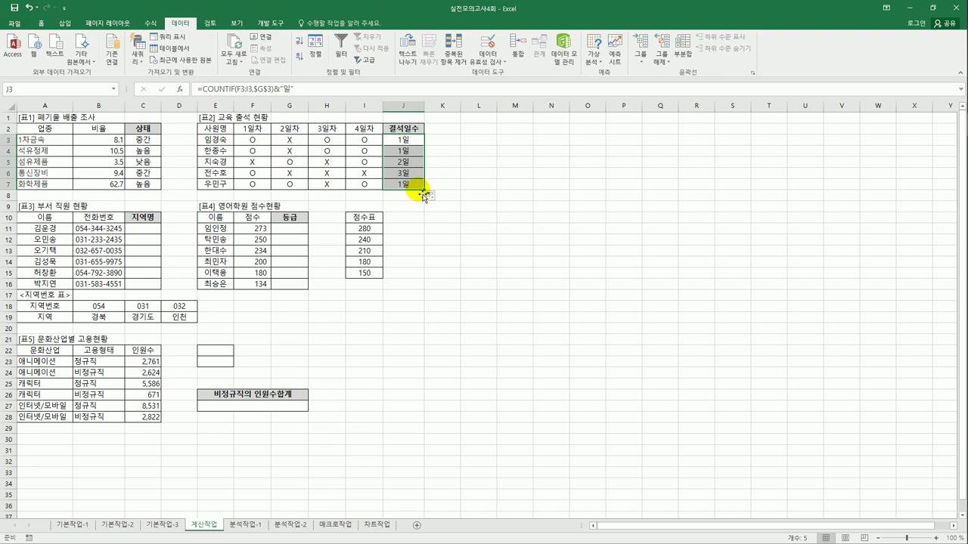
Step: In C11, the first 지역명 cell of 표3, extract the first 3 characters of B11 with the LEFT function
click(155, 232)
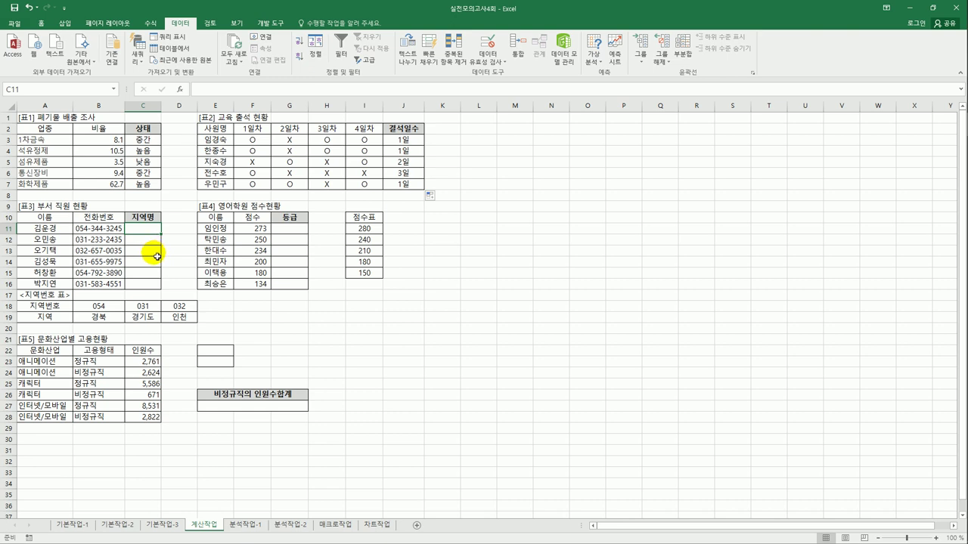
click(107, 307)
drag(109, 312, 174, 322)
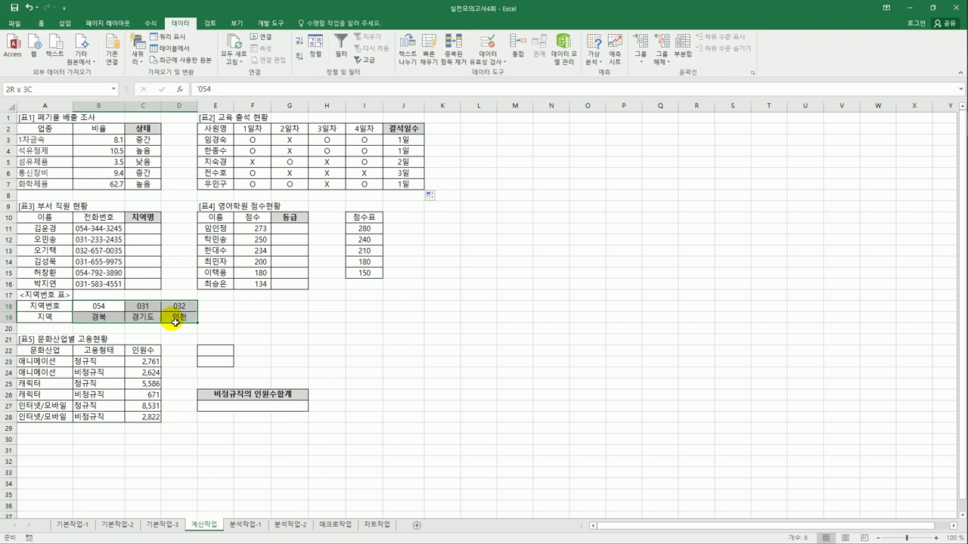
click(152, 234)
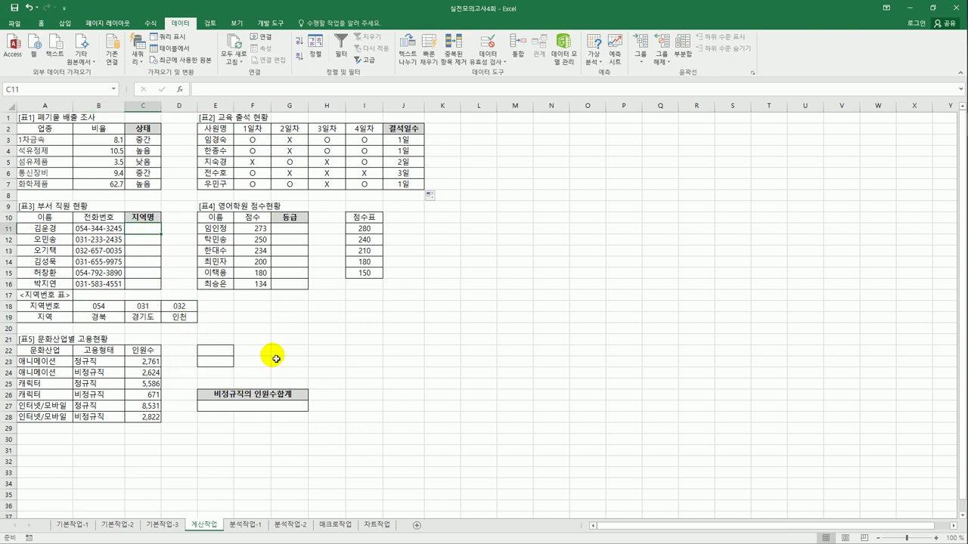
text(=)
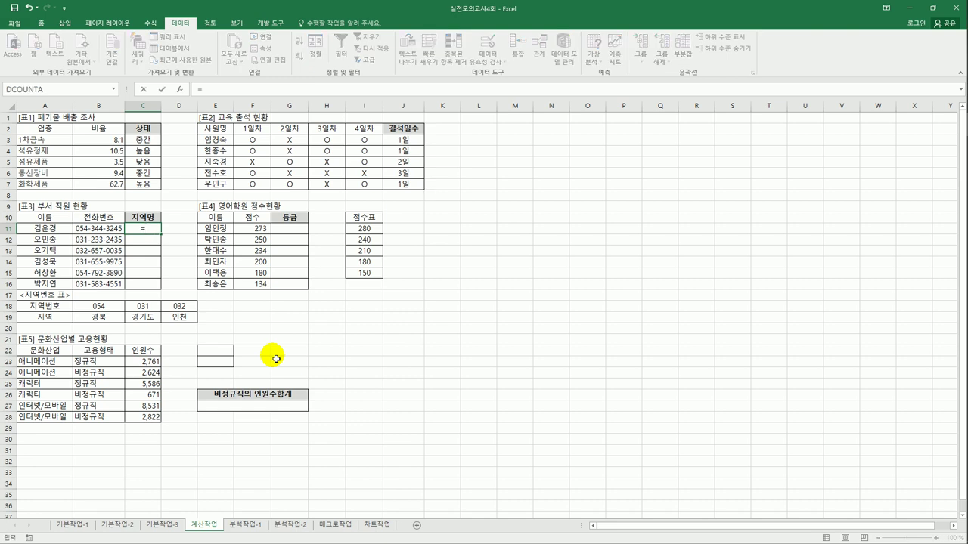
text(l)
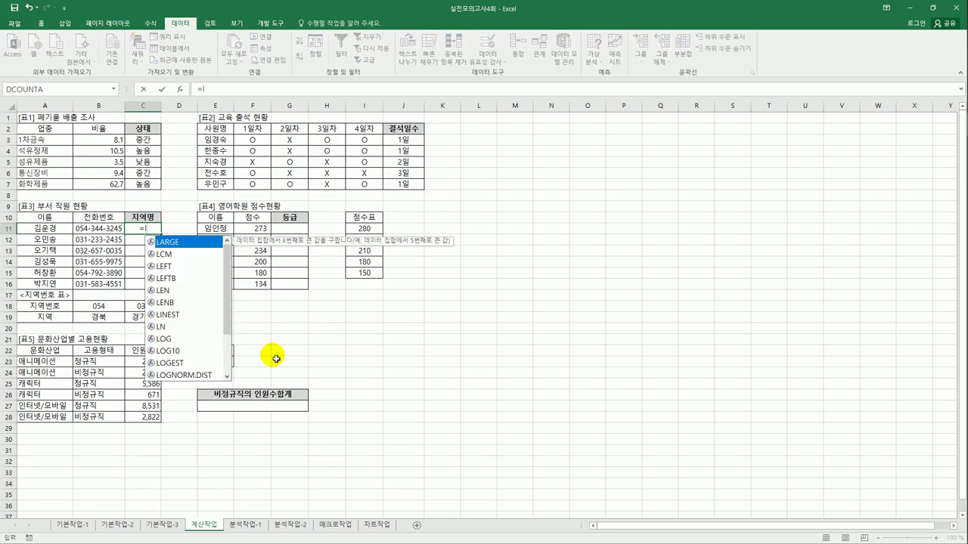
text(e)
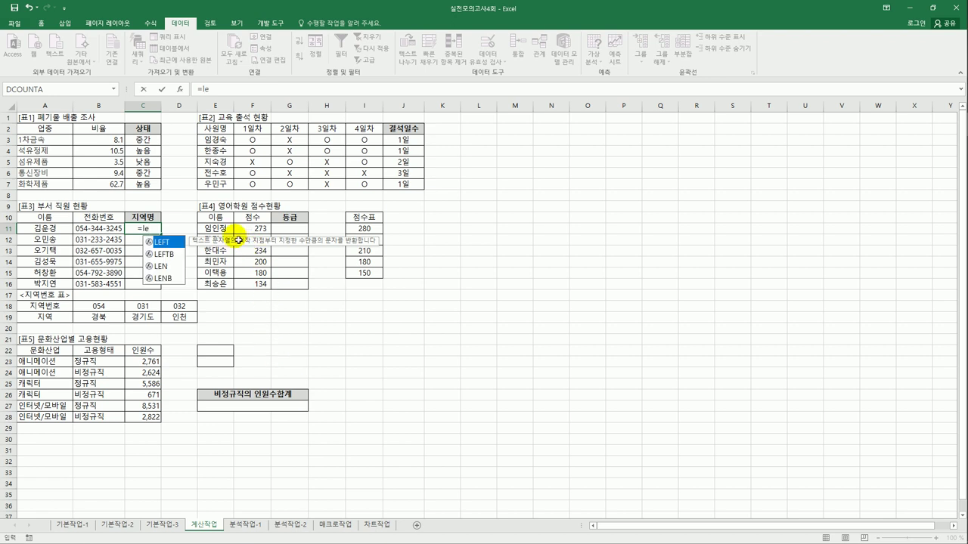
double_click(180, 246)
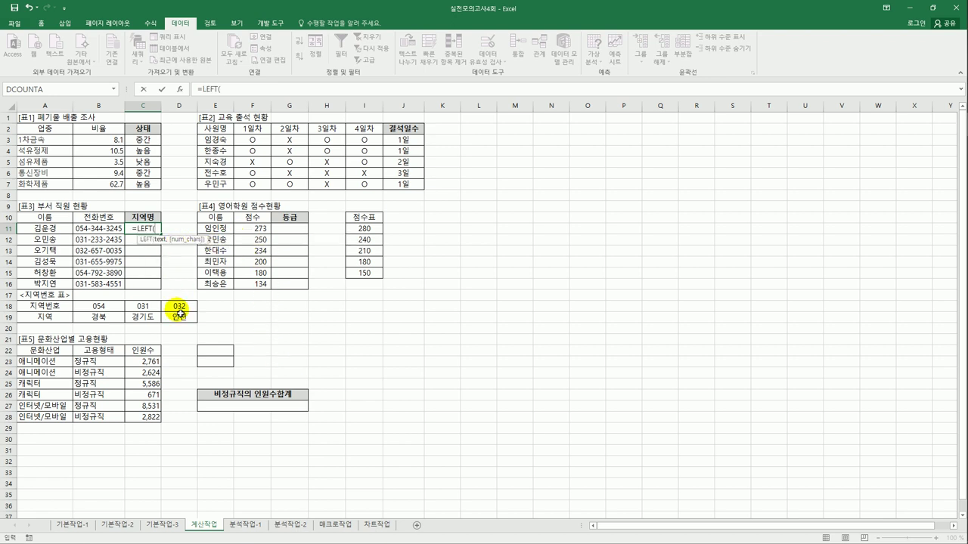
click(88, 232)
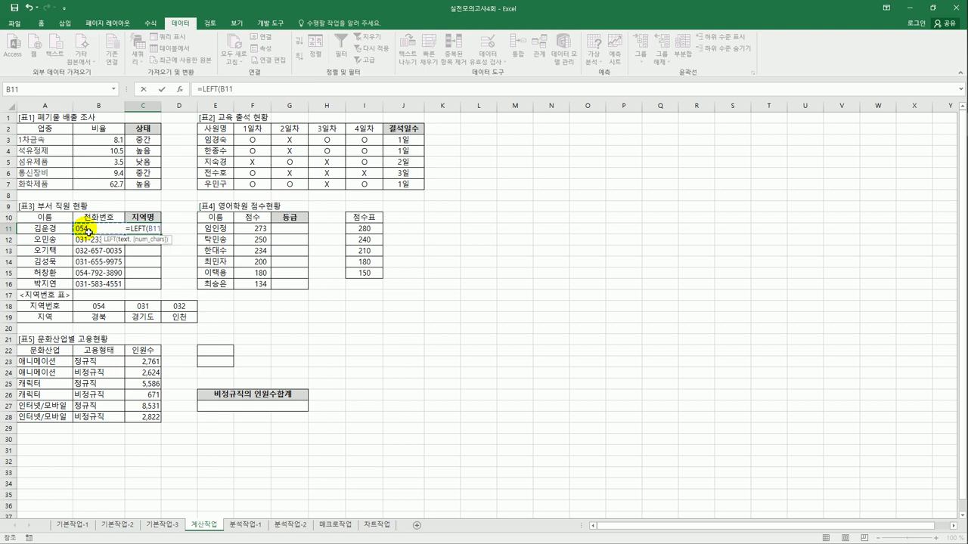
text(,)
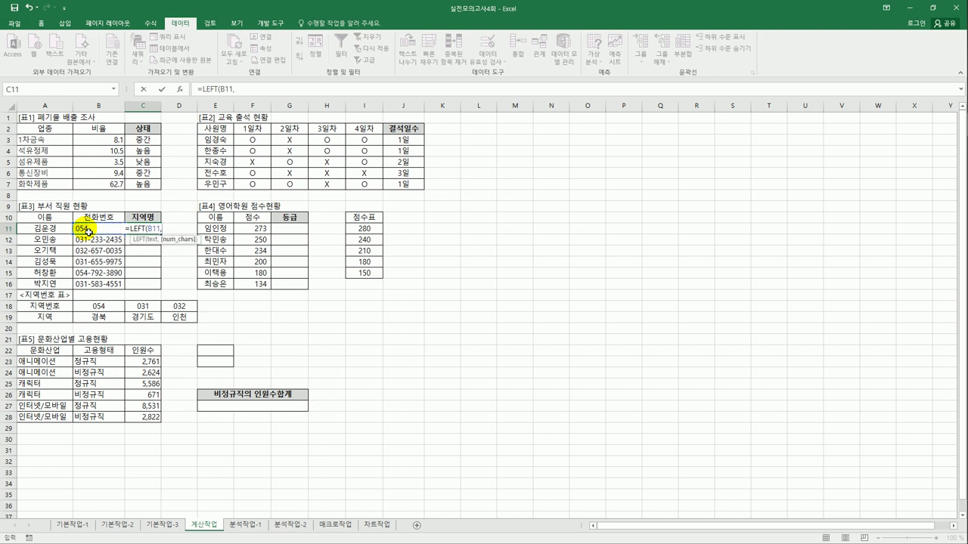
text(3))
key(Return)
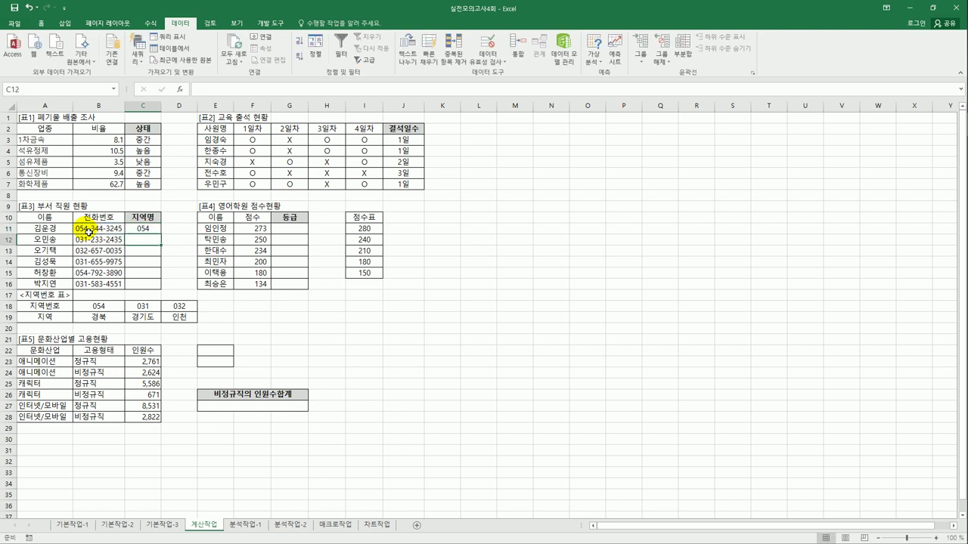
Step: Wrap the LEFT formula in C11, the first 지역명 cell of 표3, in an HLOOKUP as its lookup value
click(139, 225)
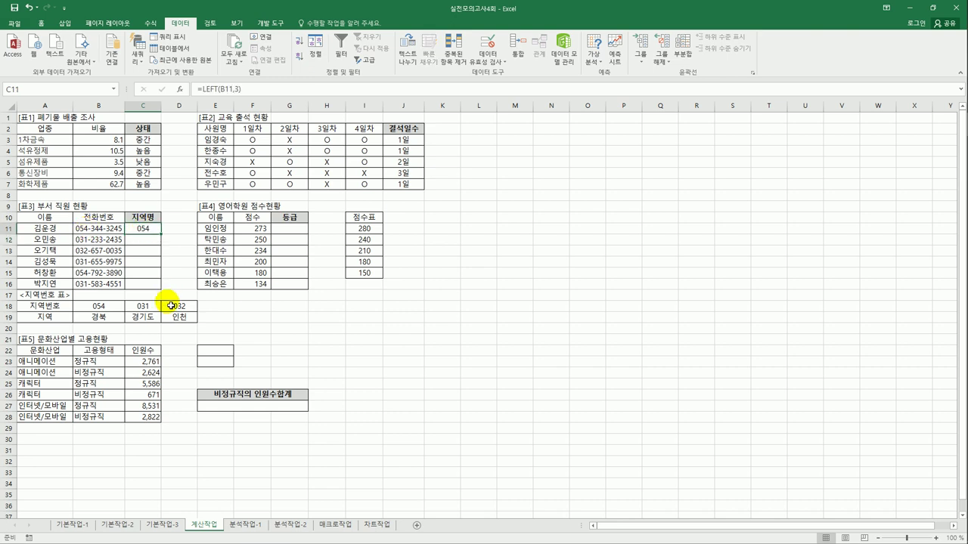
click(100, 306)
drag(99, 307, 179, 317)
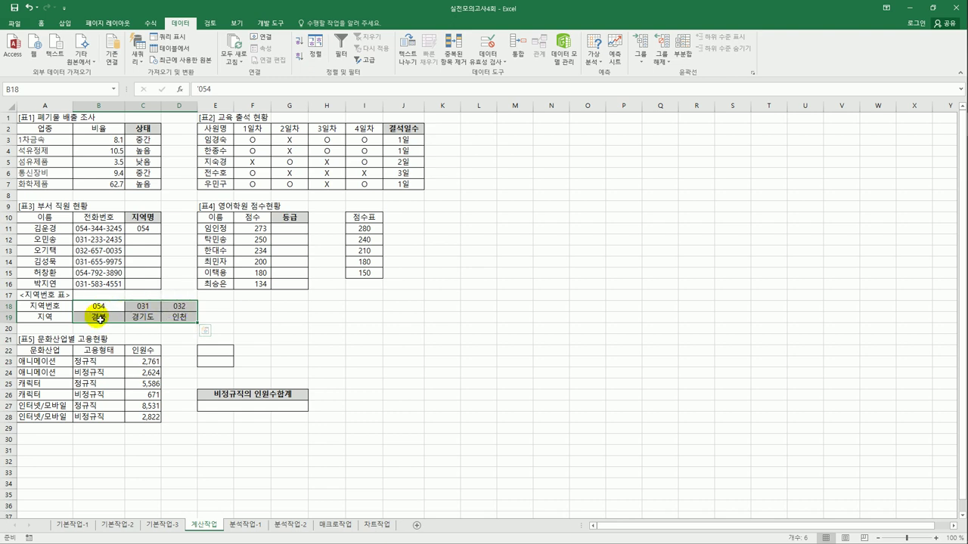
click(153, 230)
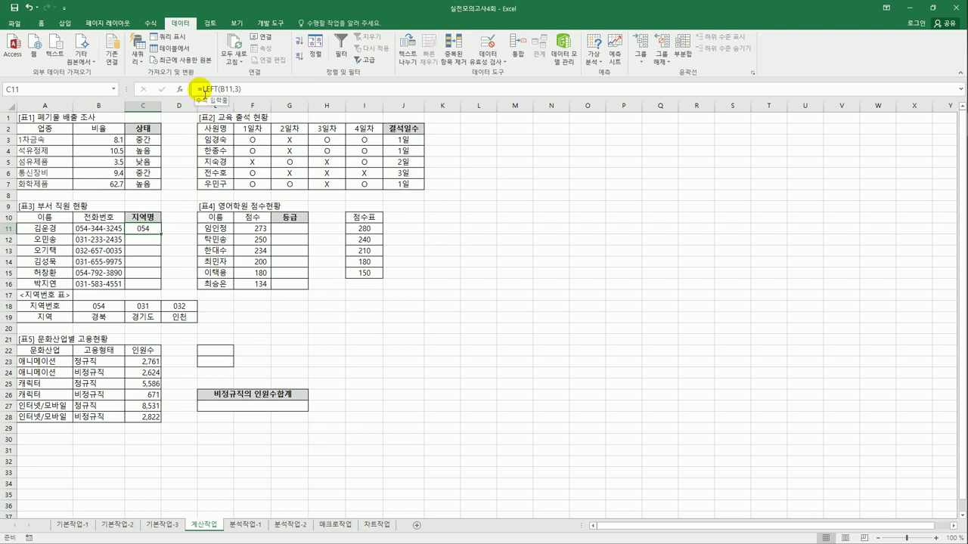
click(203, 90)
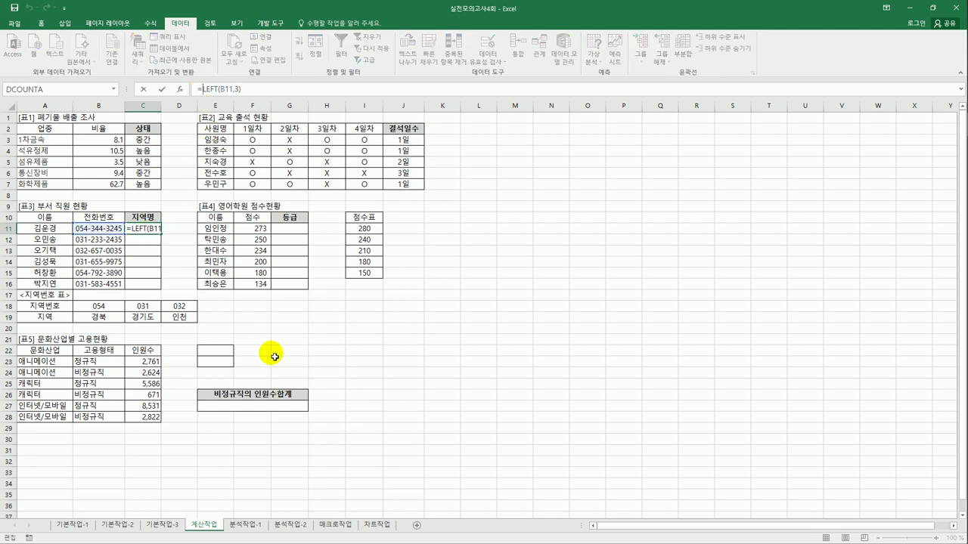
text(hl)
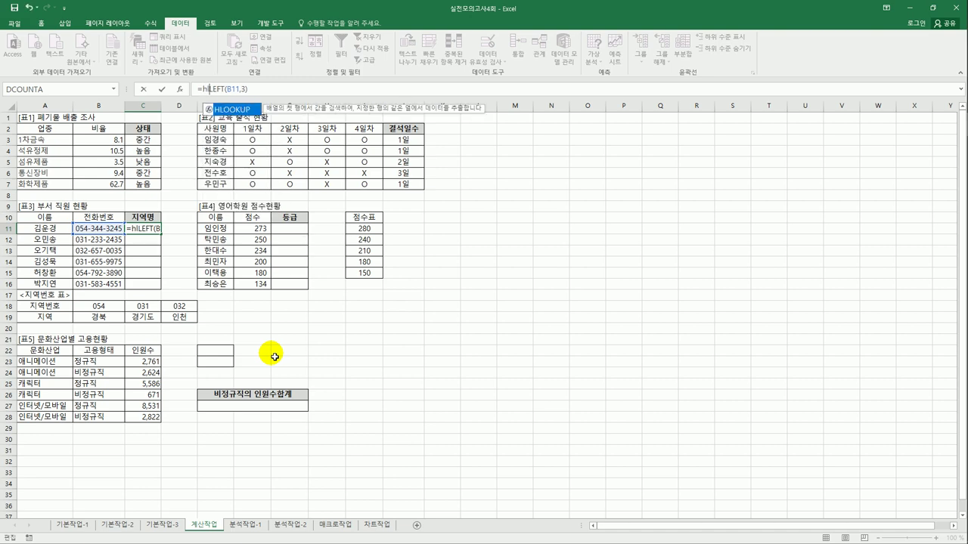
key(Tab)
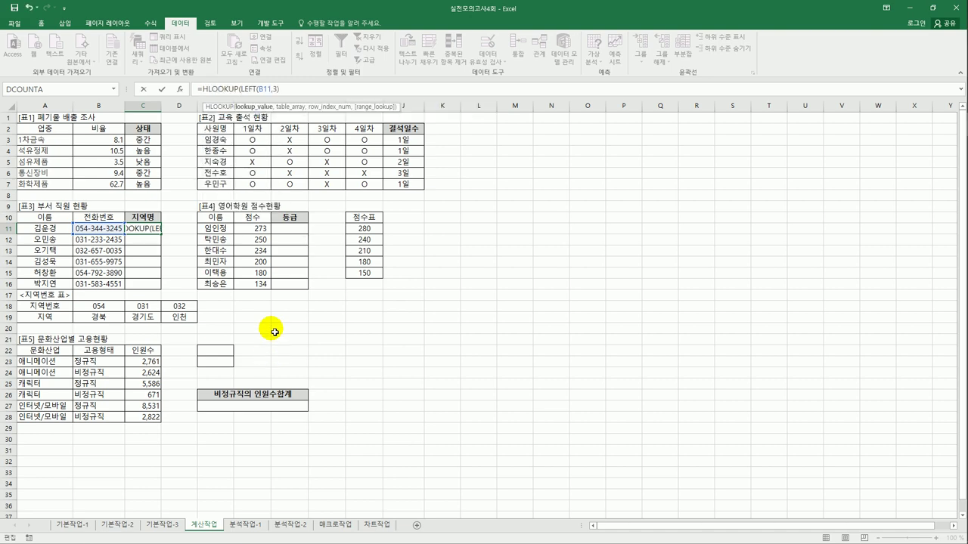
click(293, 91)
text(,)
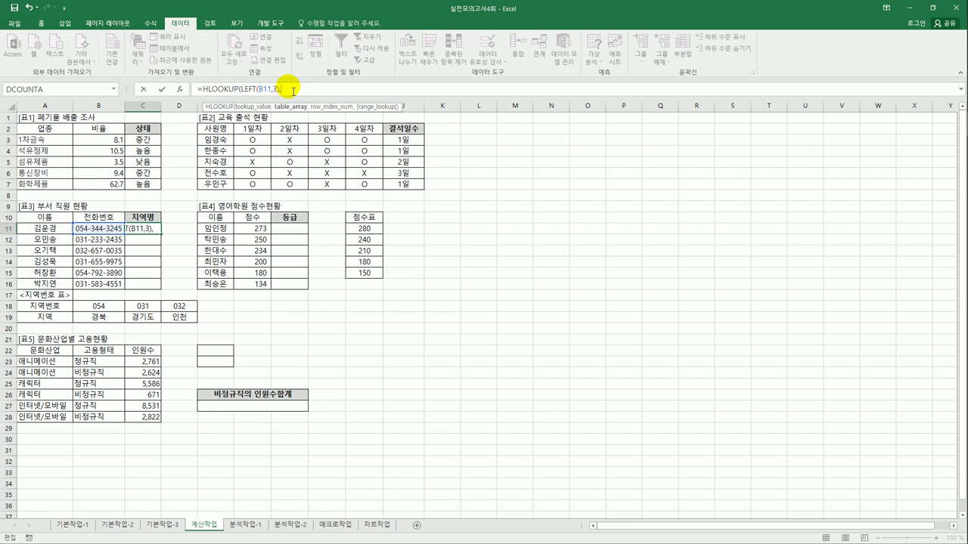
Step: Complete the HLOOKUP with table $B$18:$D$19, row index 2 and FALSE for an exact match, and fill the formula down to C16
drag(99, 306, 174, 323)
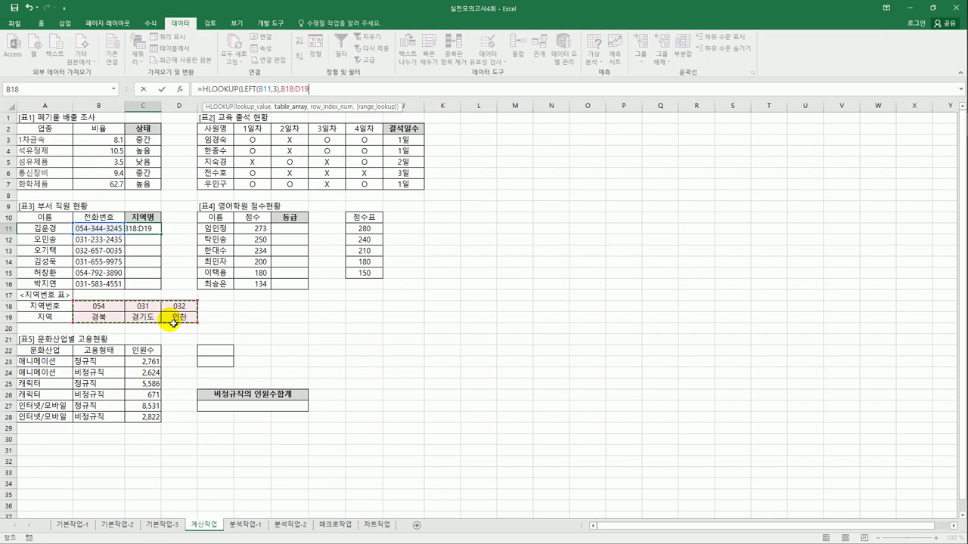
key(F4)
text(,)
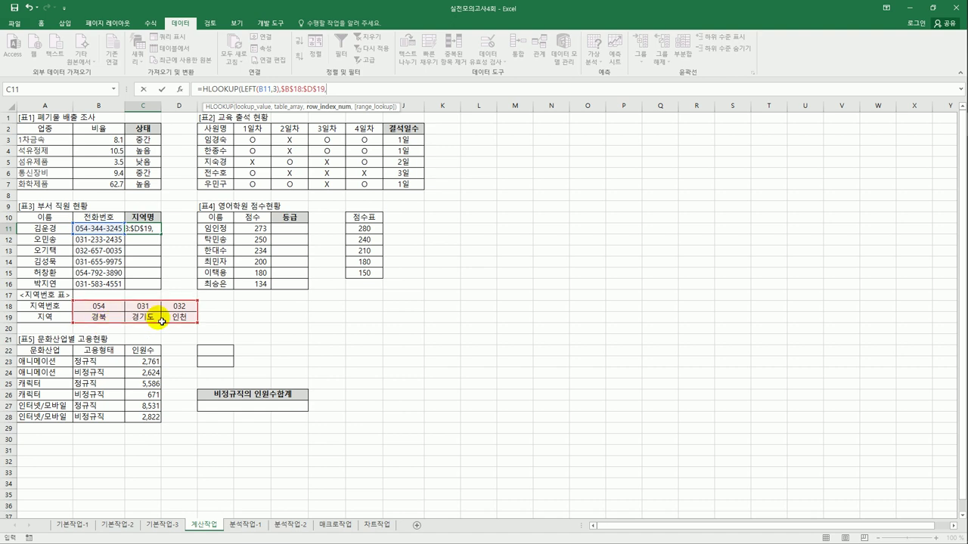
text(2,)
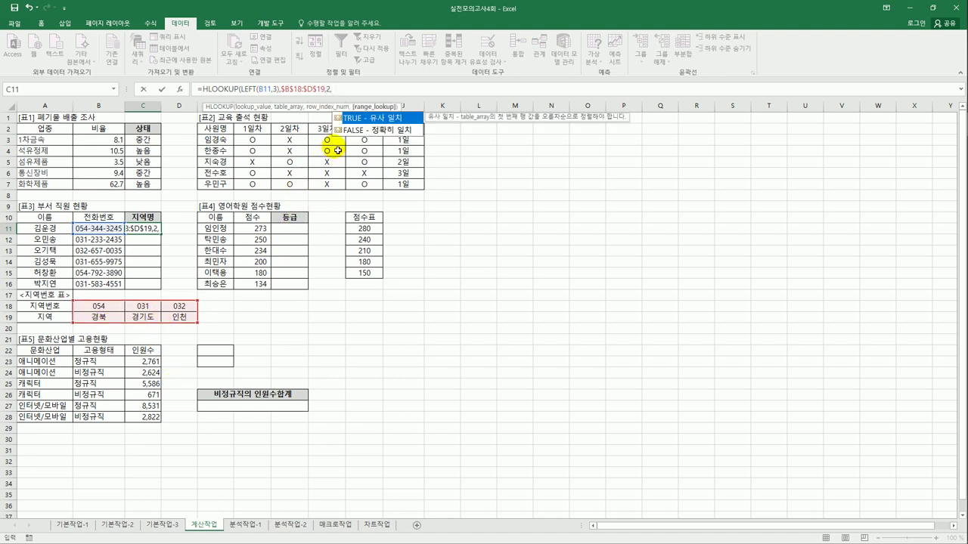
double_click(355, 132)
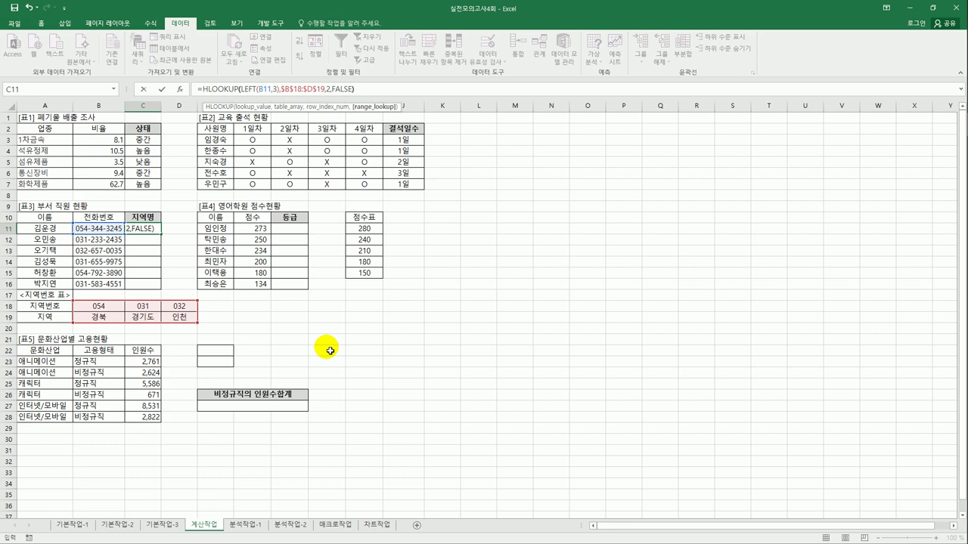
key(ctrl+Return)
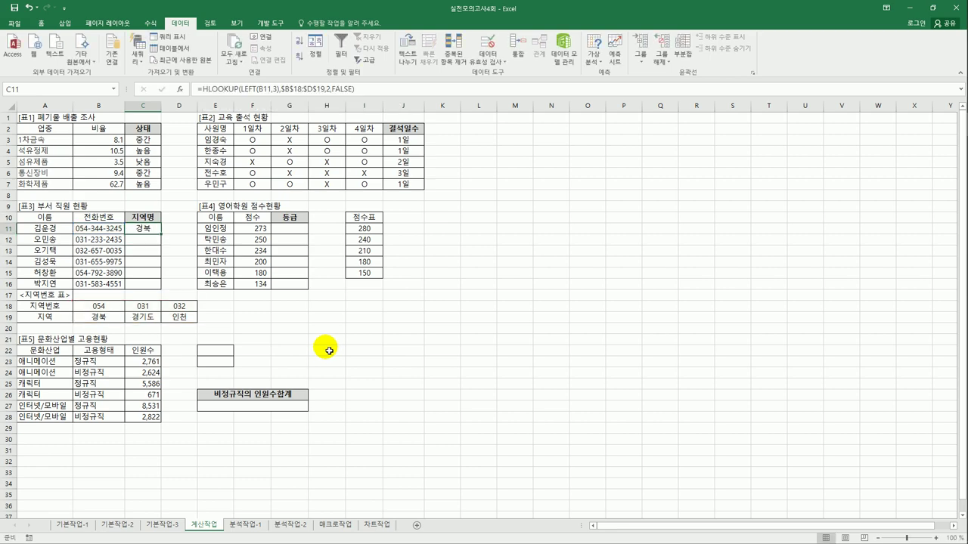
drag(161, 239, 162, 293)
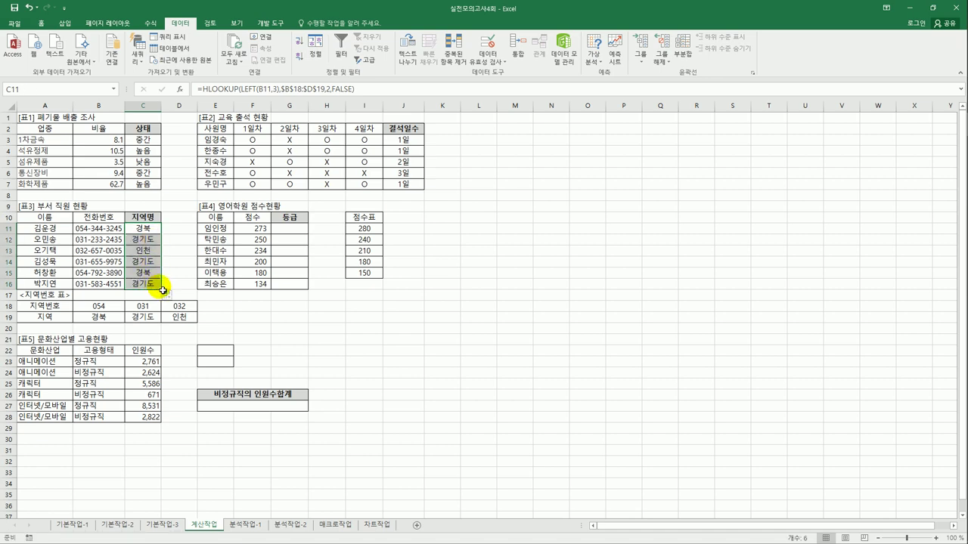
Step: Start a MATCH formula in G11, the first 등급 cell of 표4, with F11 as the lookup value
click(293, 229)
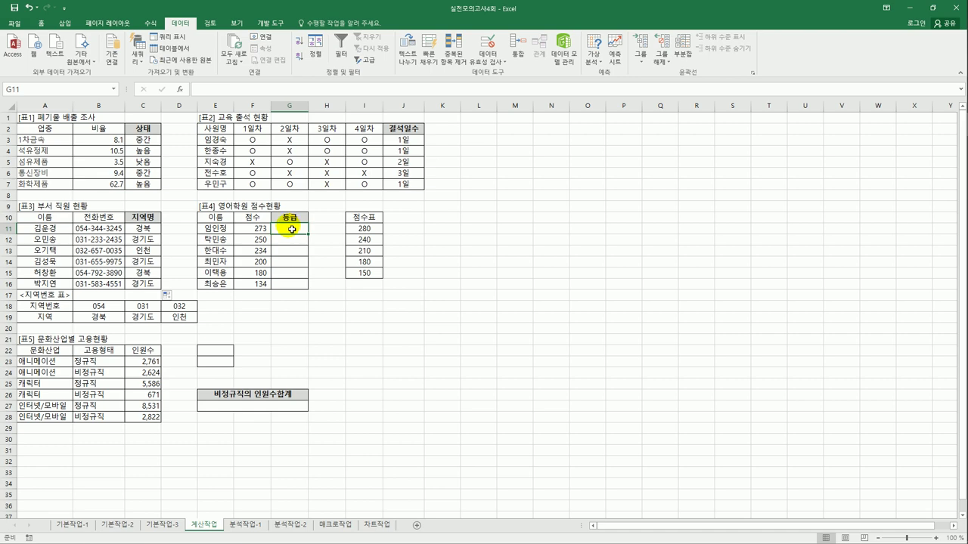
drag(254, 228, 255, 284)
drag(375, 232, 376, 271)
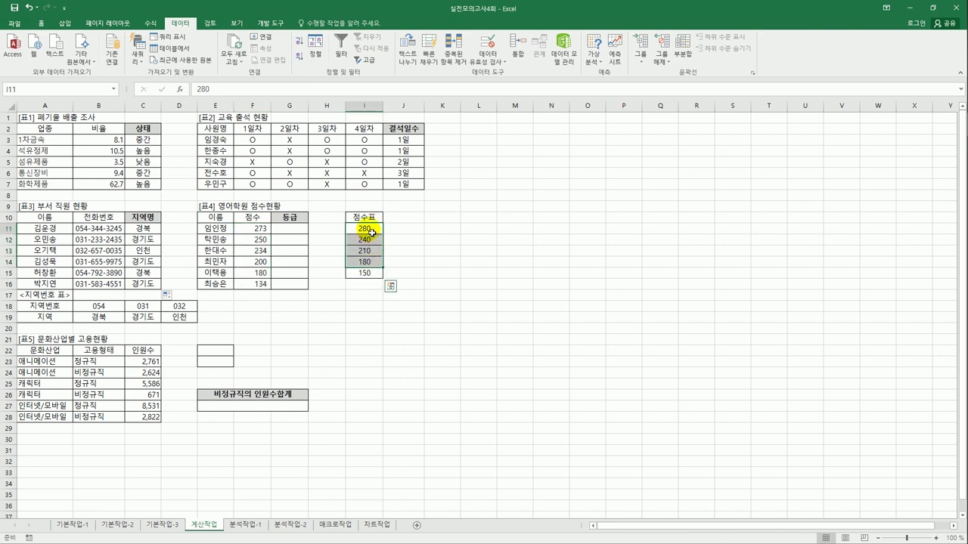
mouse_move(367, 229)
mouse_down()
mouse_move(370, 242)
mouse_move(367, 232)
mouse_up()
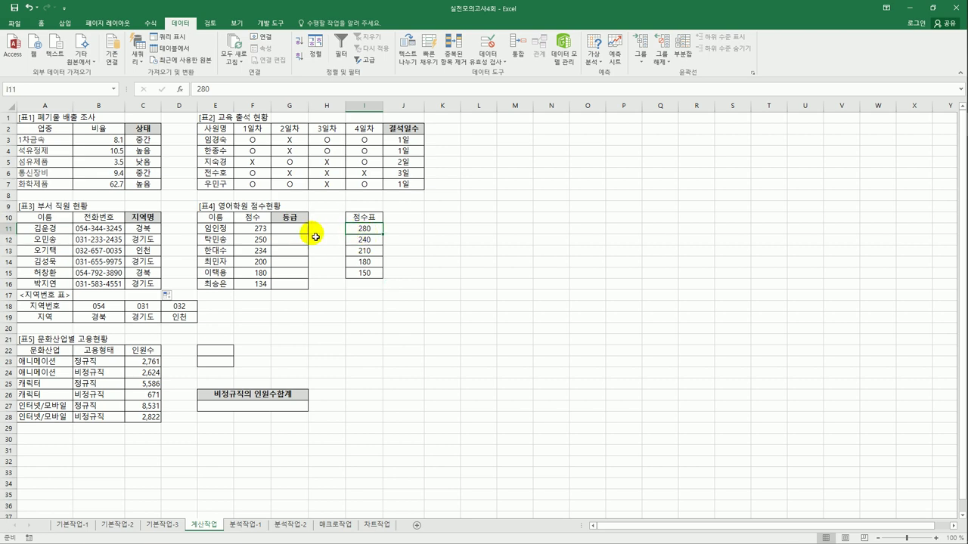
click(365, 239)
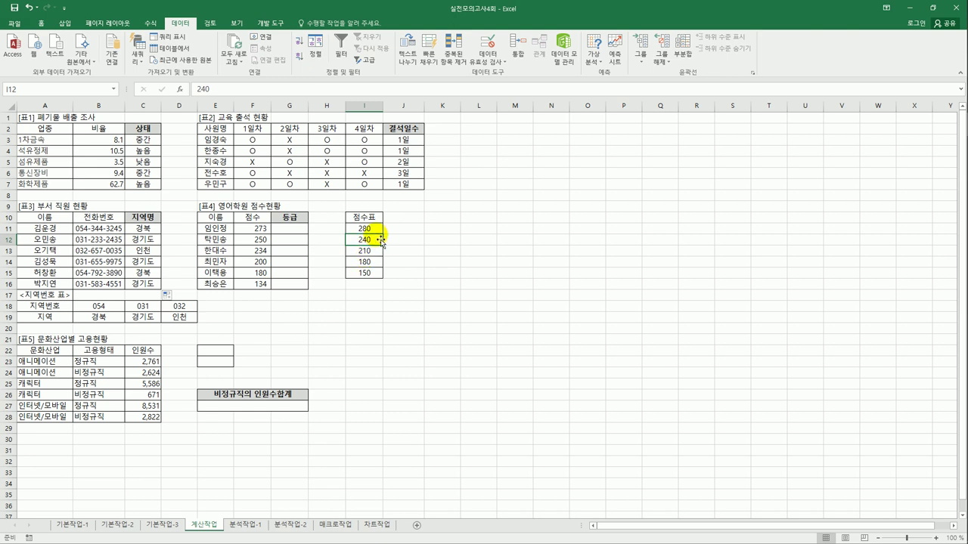
click(296, 228)
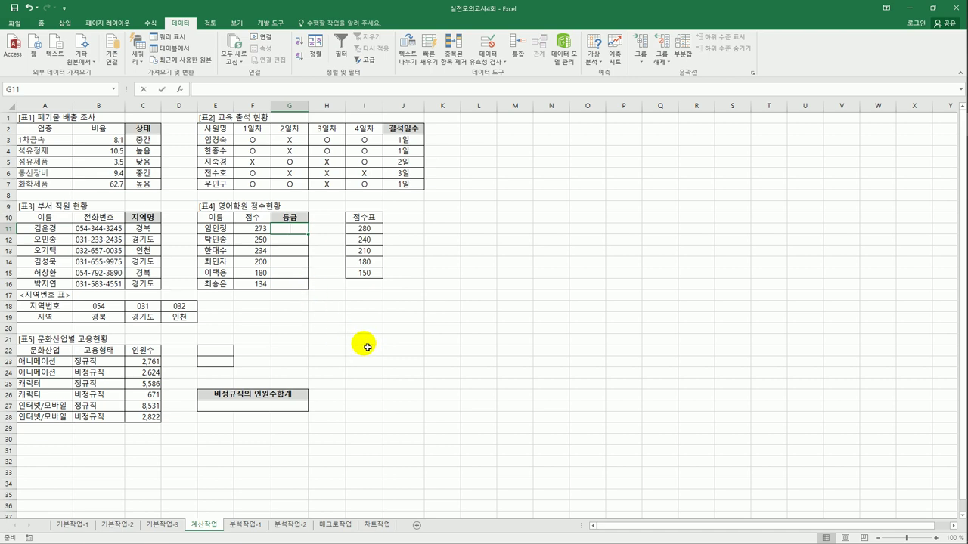
text(=m)
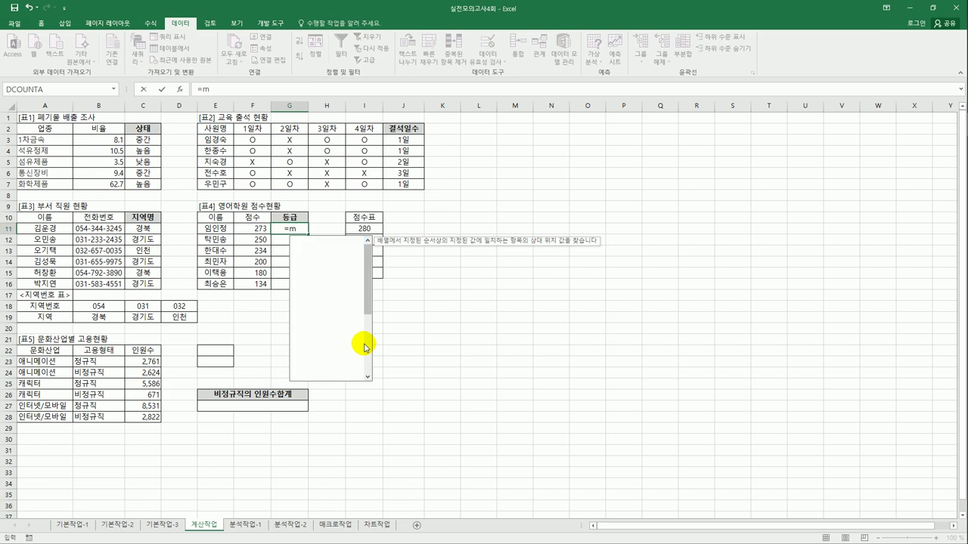
text(a)
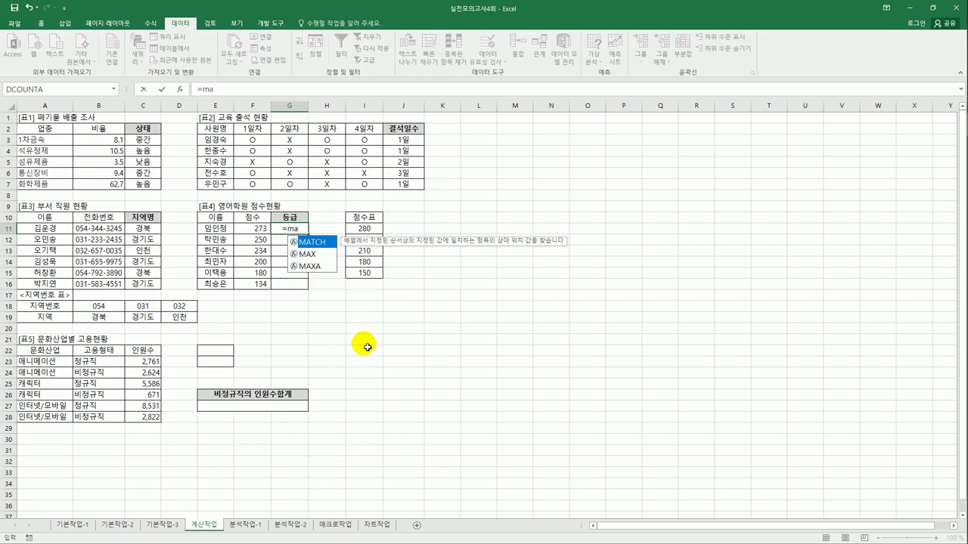
double_click(313, 242)
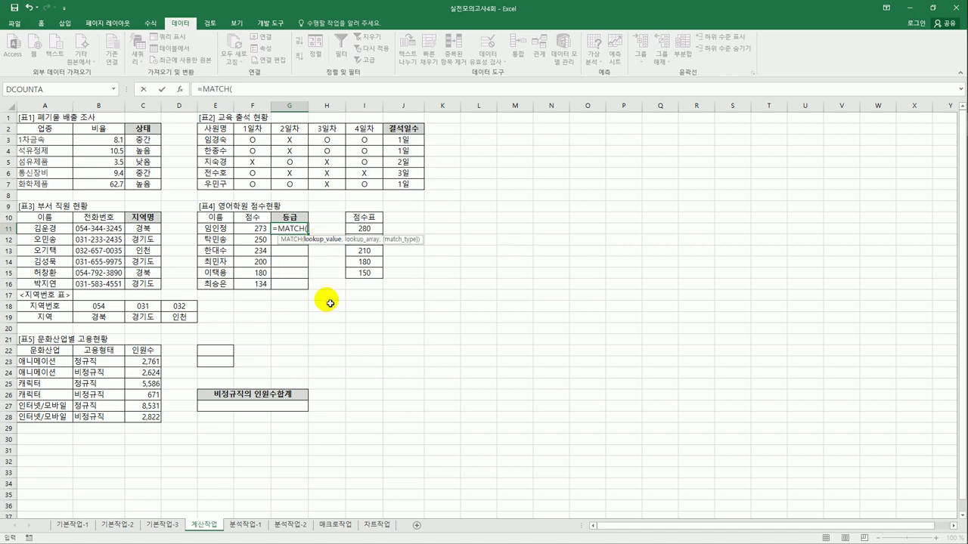
click(265, 231)
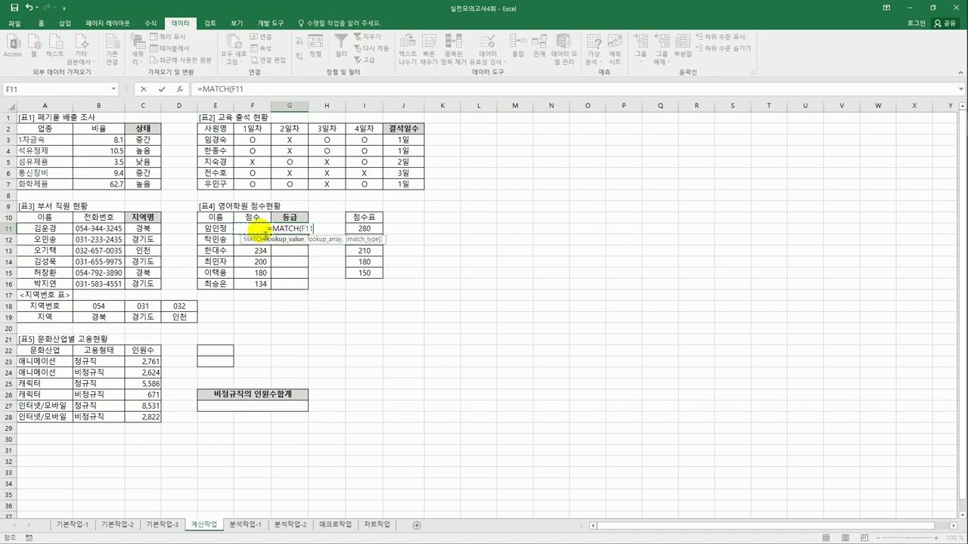
text(,)
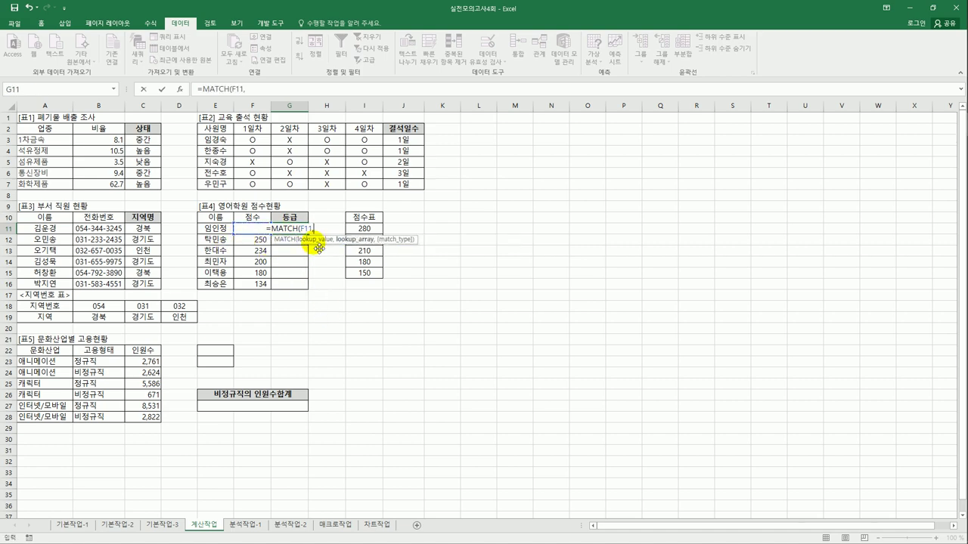
Step: Complete the MATCH with lookup array $I$11:$I$15 and match type -1, and fill the formula down to G16
drag(364, 229, 373, 273)
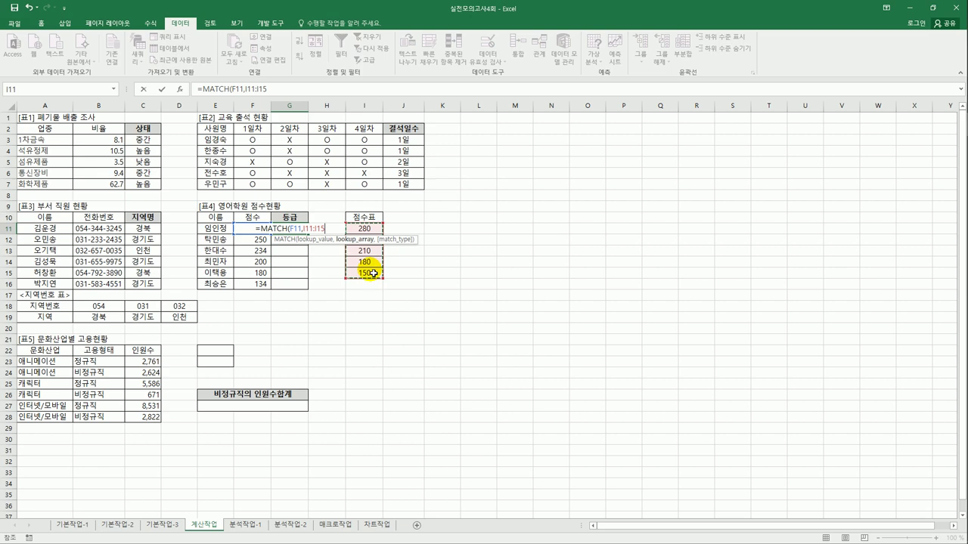
key(F4)
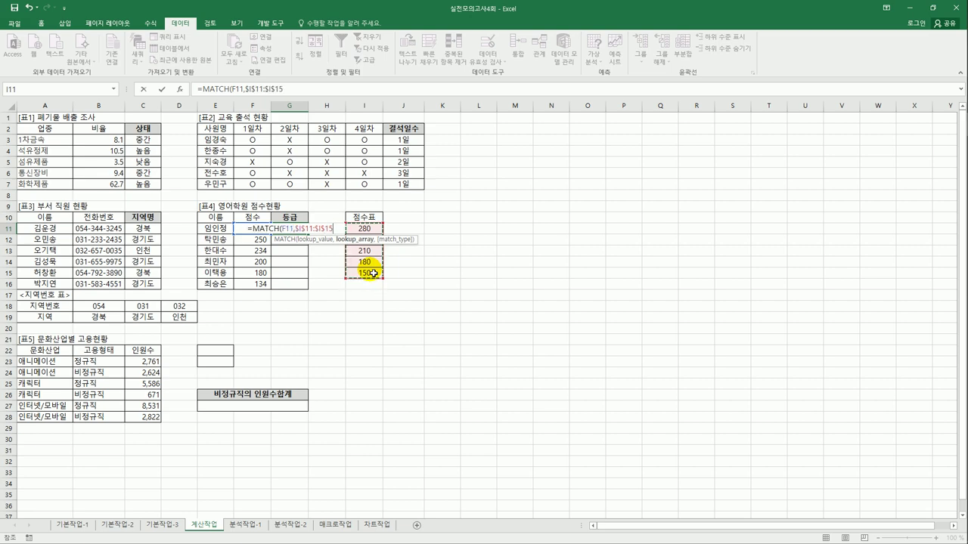
text(,)
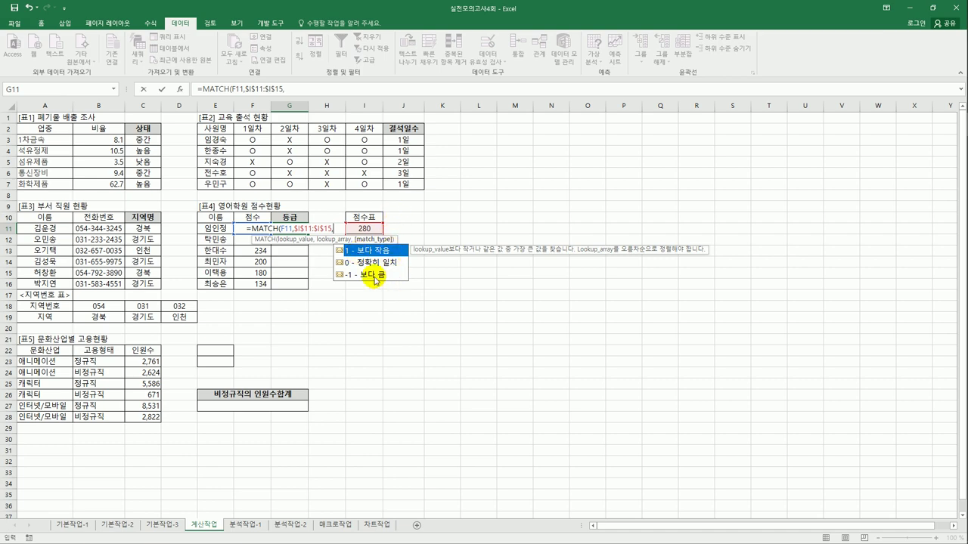
text(-)
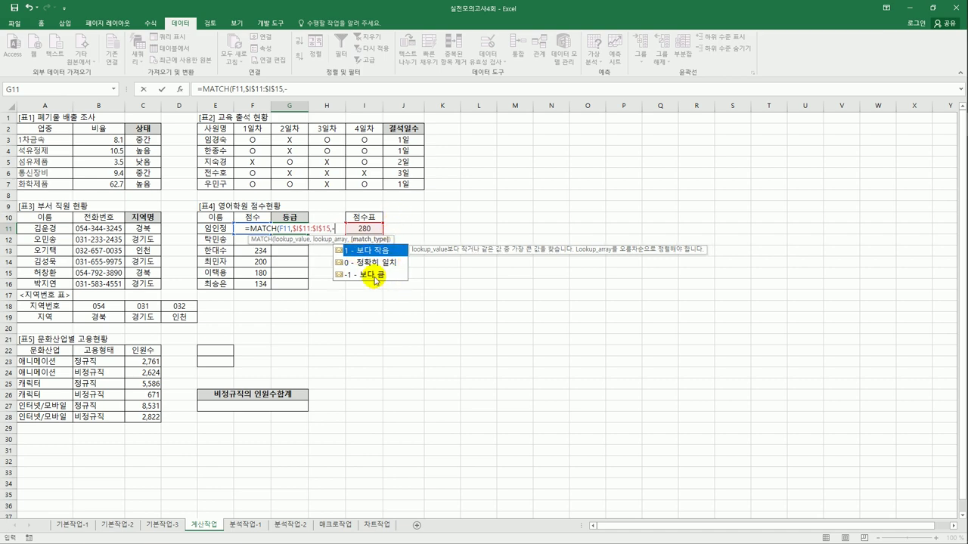
text(1))
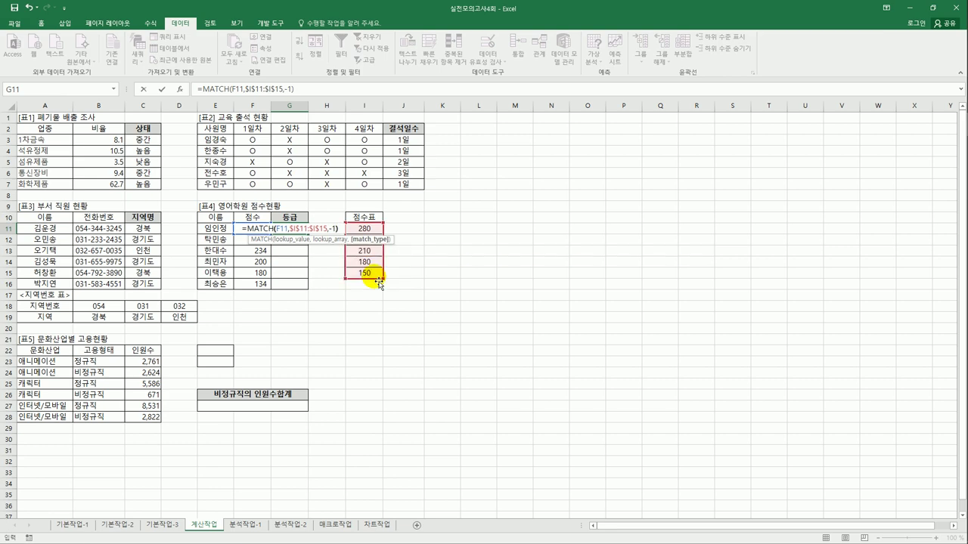
key(ctrl+Return)
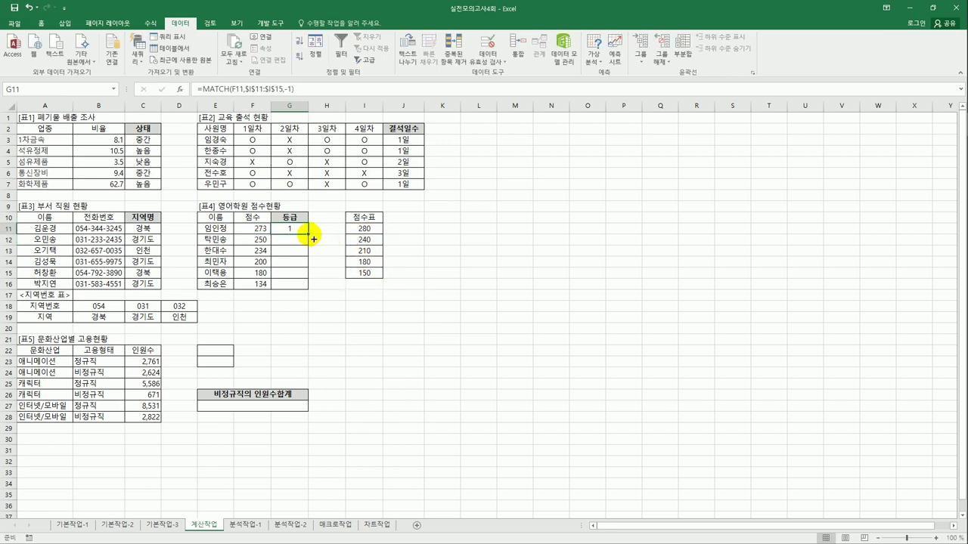
drag(309, 234, 334, 296)
Step: Append &"등급" to the MATCH formula in G11 and fill it down to G16 again
click(300, 230)
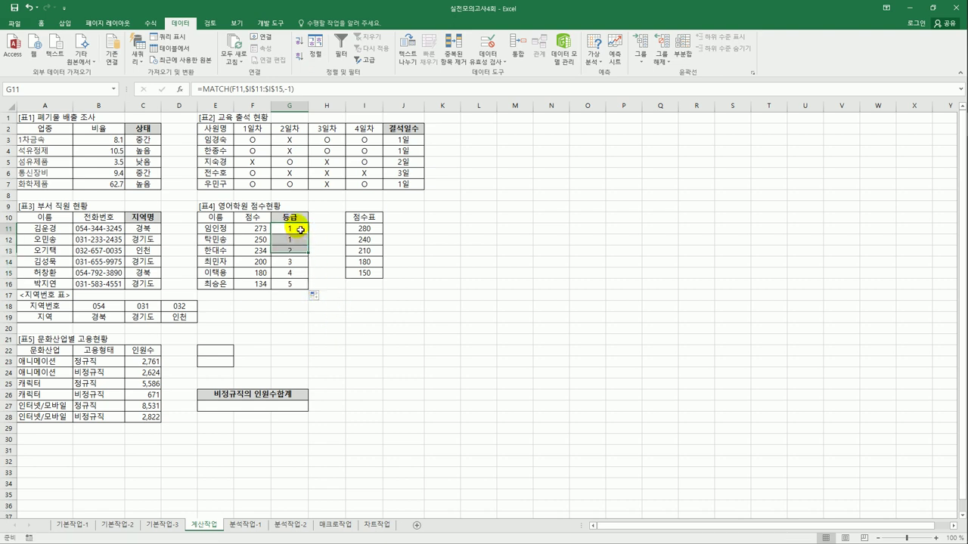
click(303, 90)
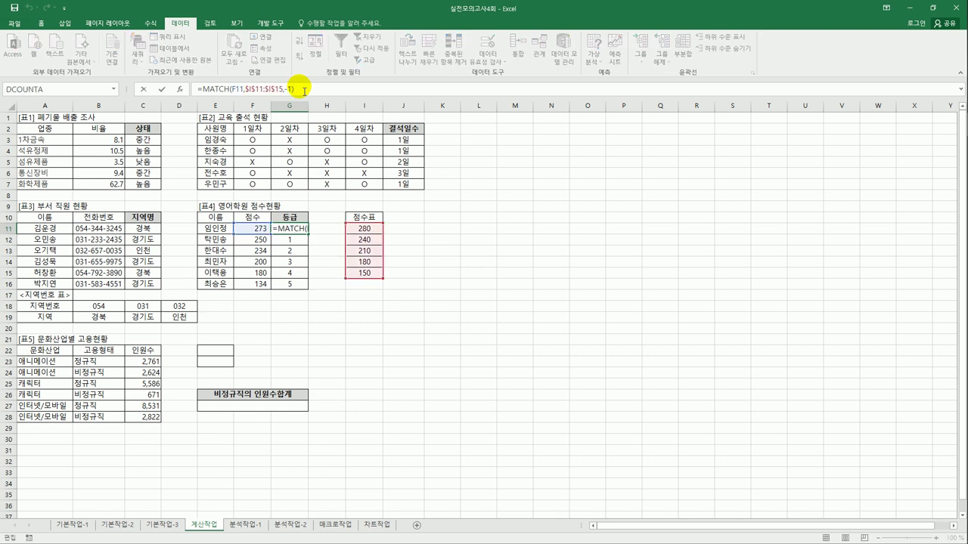
text(&"등급")
key(Return)
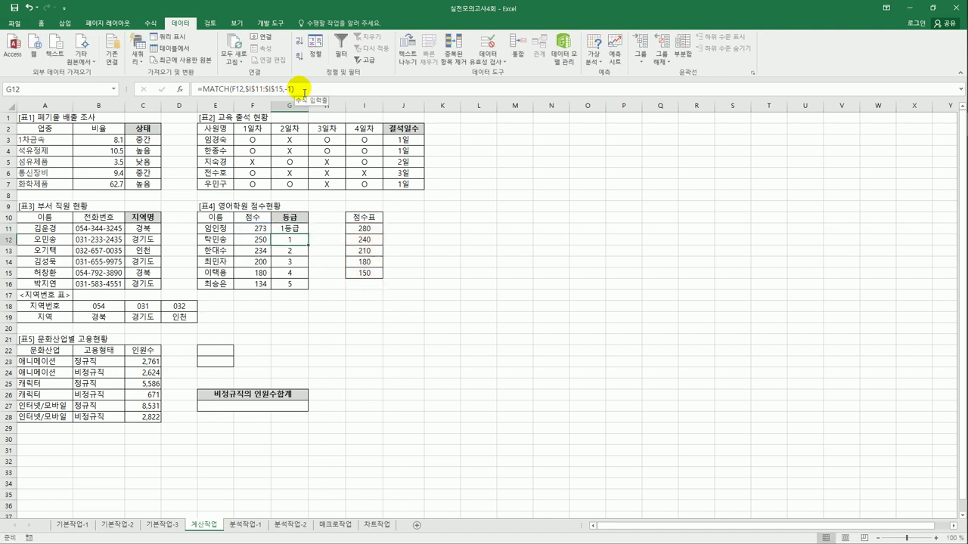
click(282, 233)
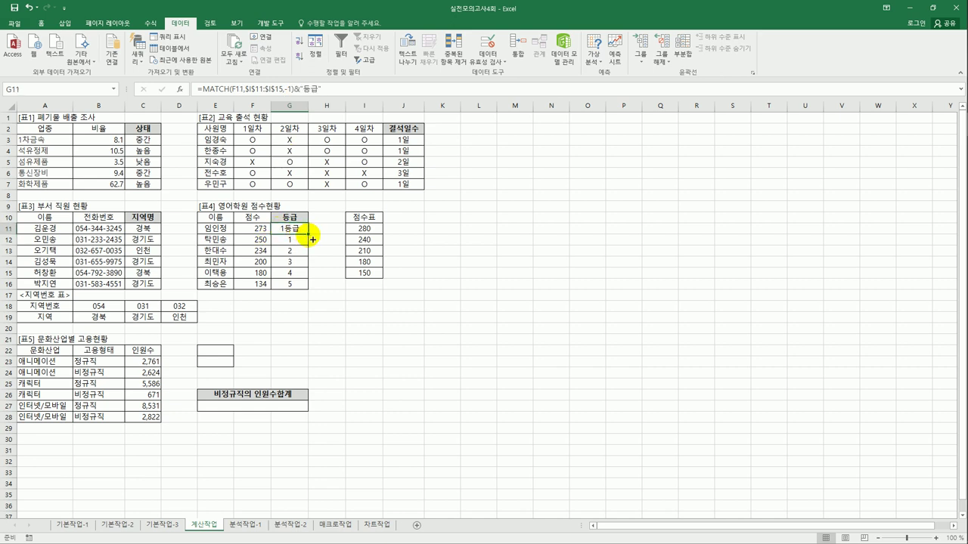
drag(309, 239, 311, 290)
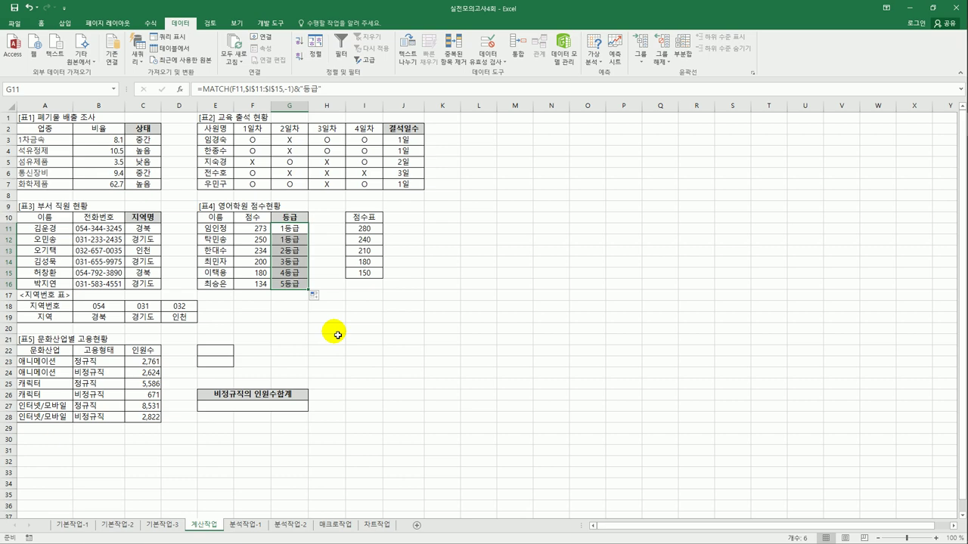
Step: Copy the 고용형태 header and a 비정규직 entry from 표5 into E22:E23 as the criteria range
click(105, 351)
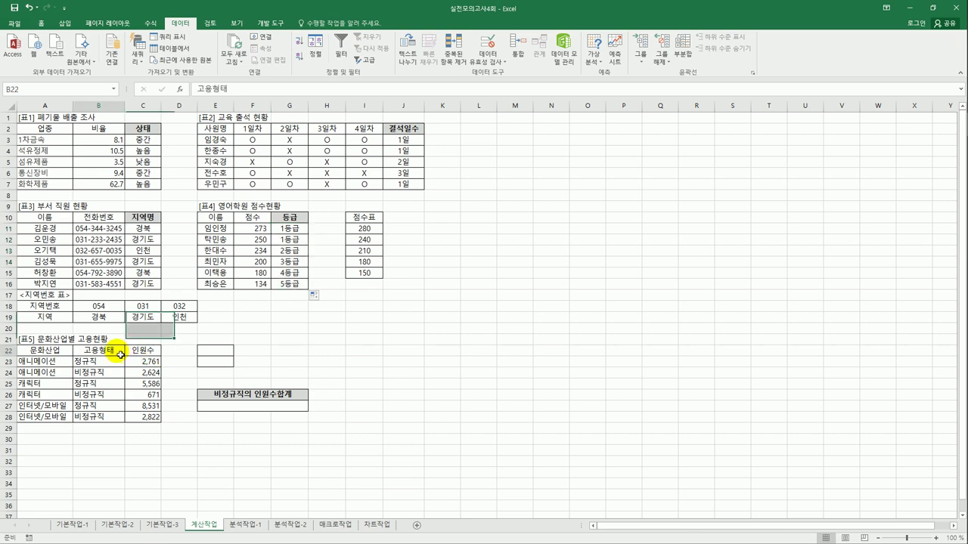
ctrl+click(109, 374)
key(ctrl+c)
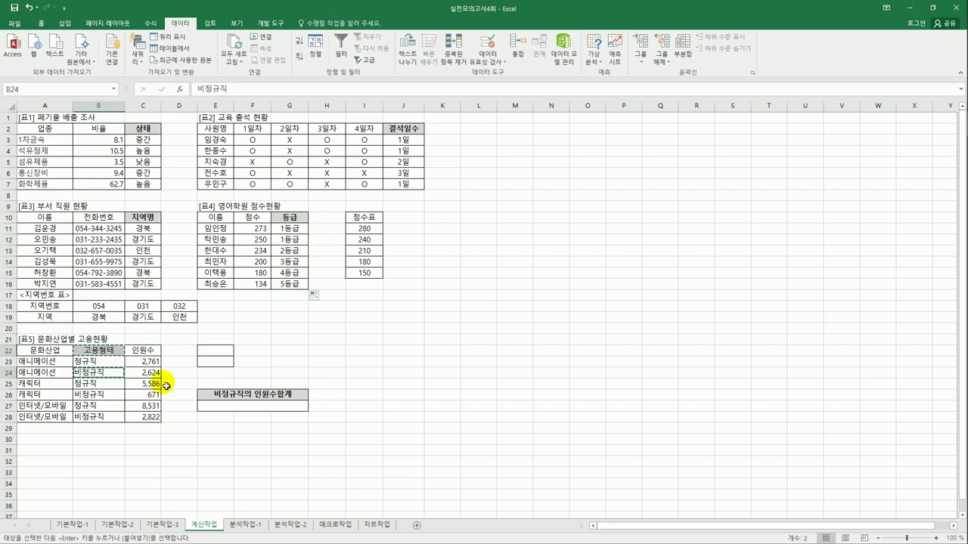
click(215, 350)
key(ctrl+v)
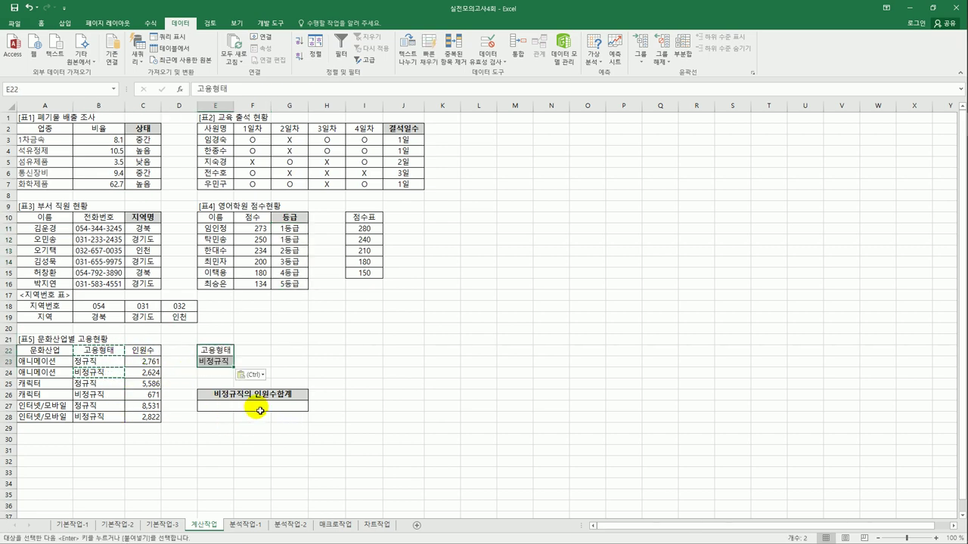
Step: Start a DSUM formula in E27 under 비정규직의 인원수합계 with database A22:C28 and field C22
click(259, 409)
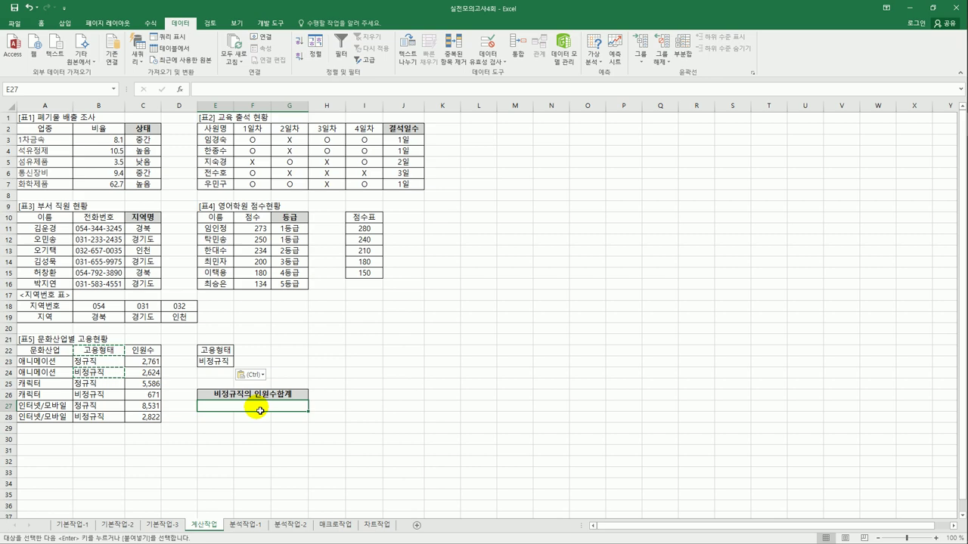
drag(219, 351, 217, 362)
click(249, 412)
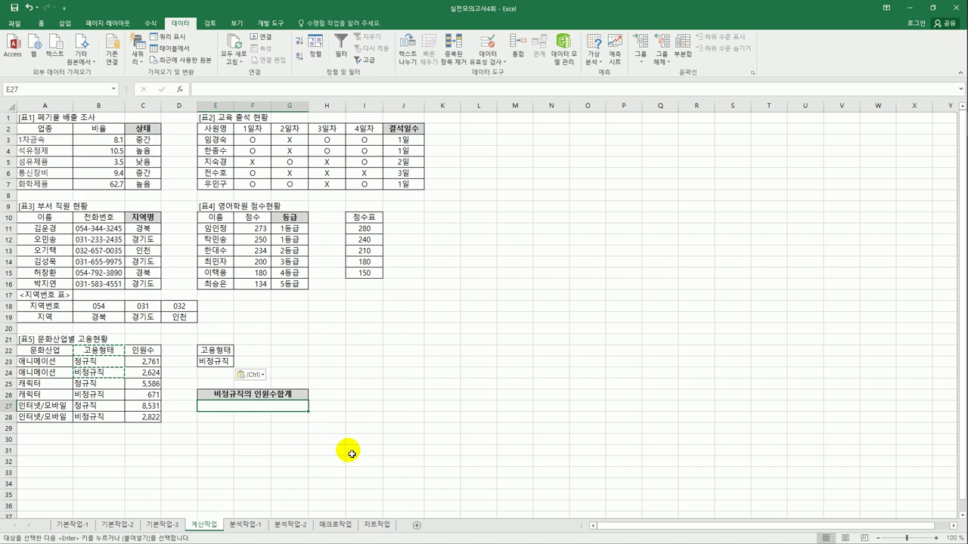
text(=ㅇdsum)
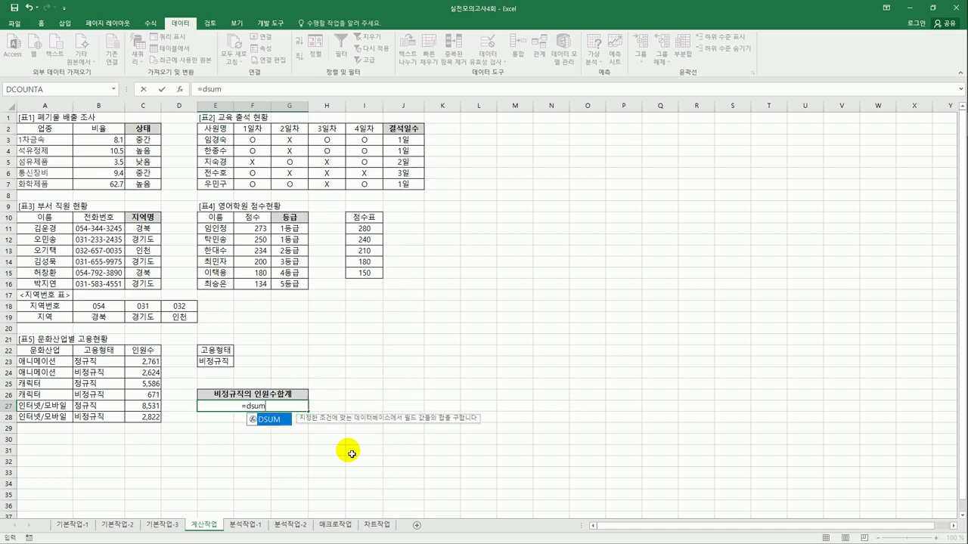
key(Tab)
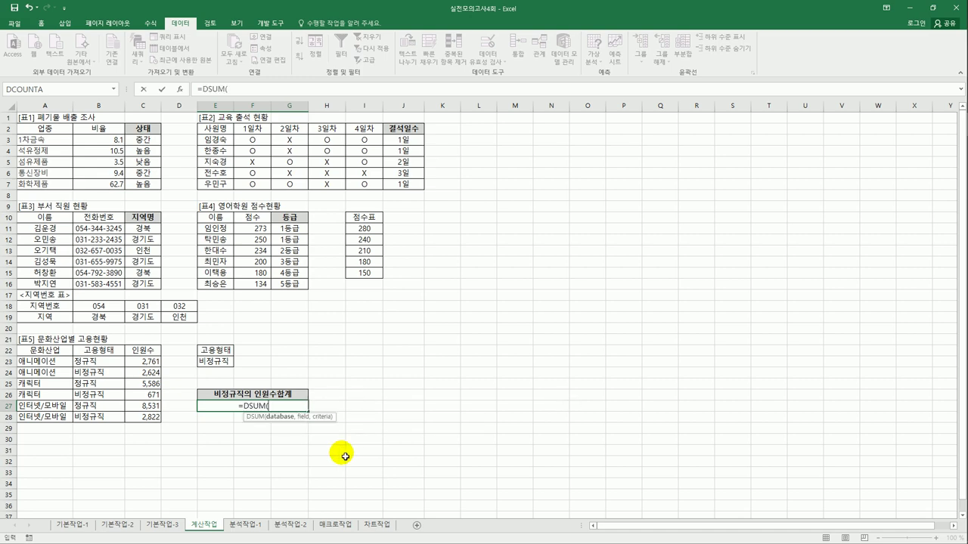
drag(53, 350, 141, 427)
text(,)
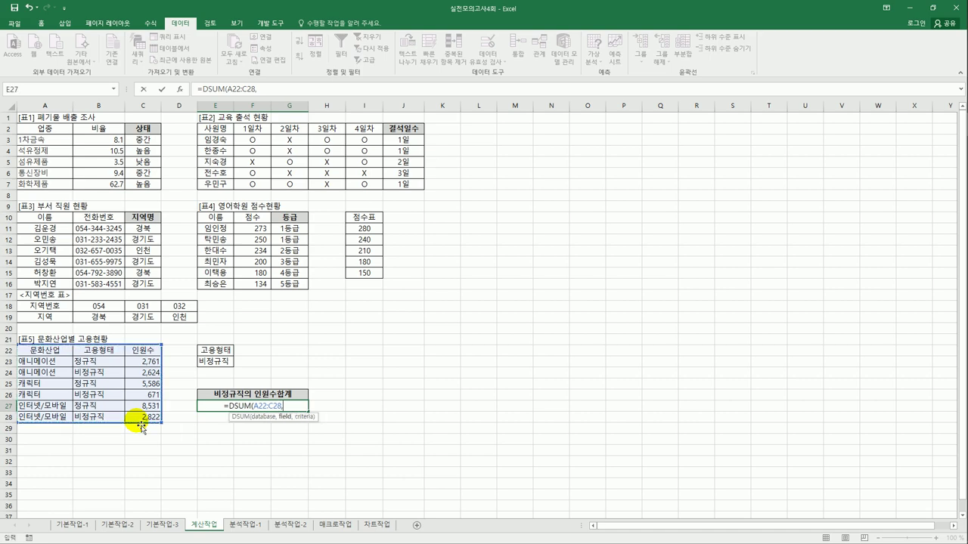
click(150, 352)
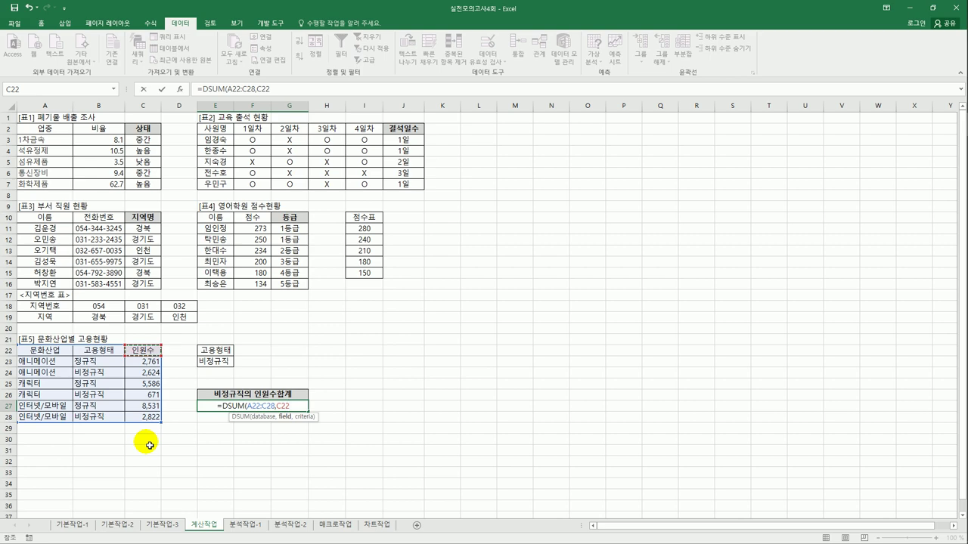
text(,)
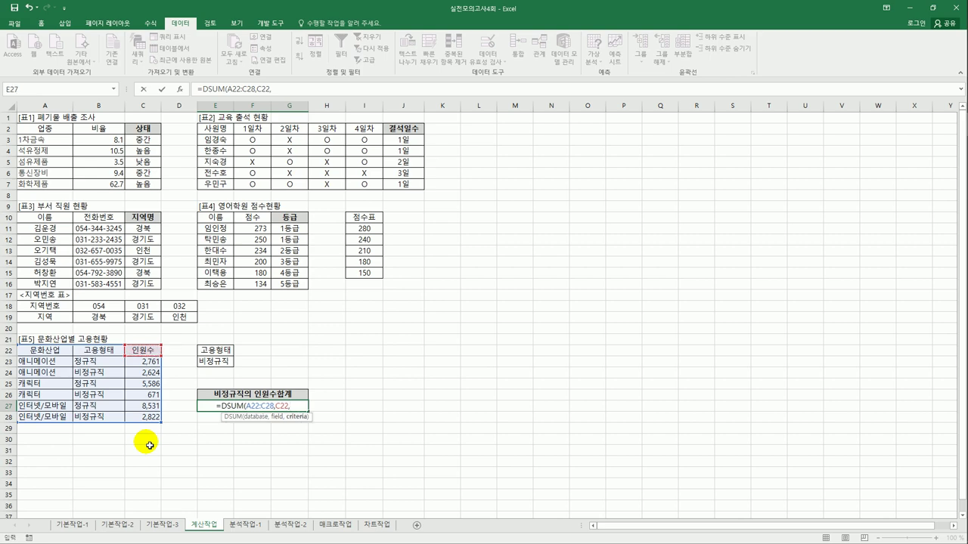
Step: Complete the DSUM in E27 with criteria range E22:E23 and append &"명" to the formula
click(216, 351)
drag(218, 362, 218, 365)
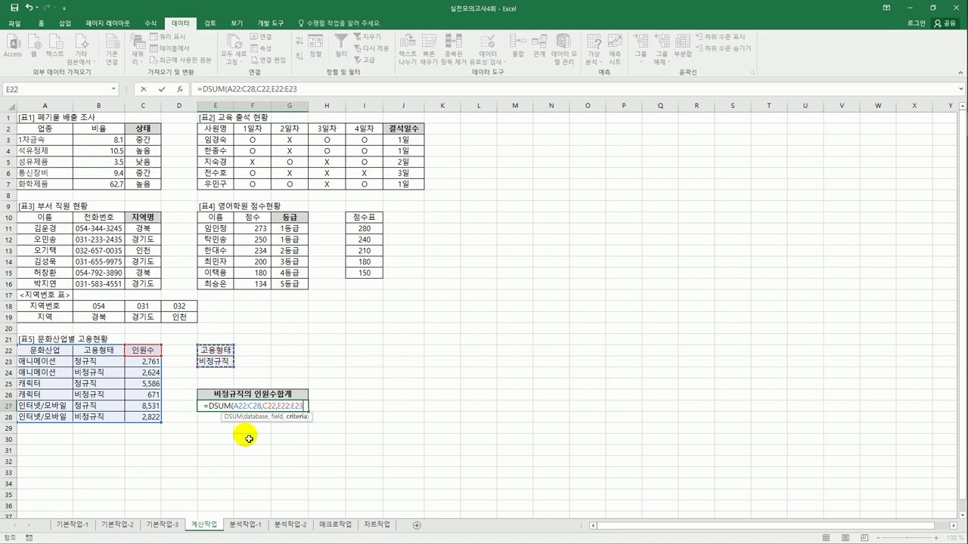
text())
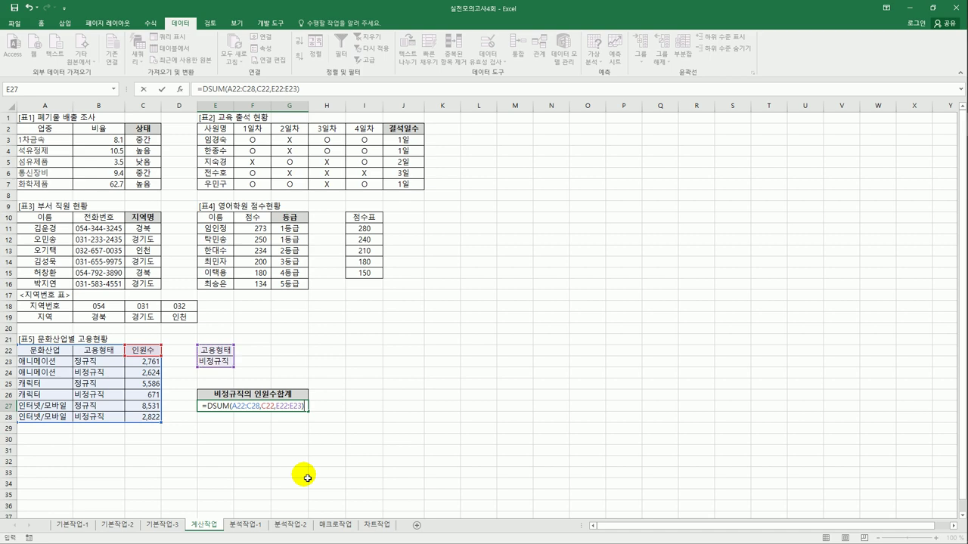
text(&")
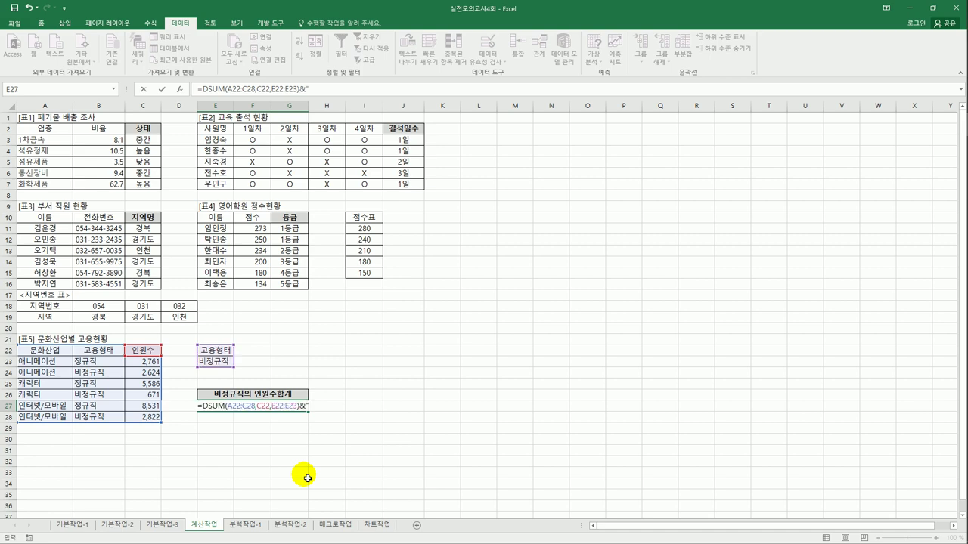
text(명")
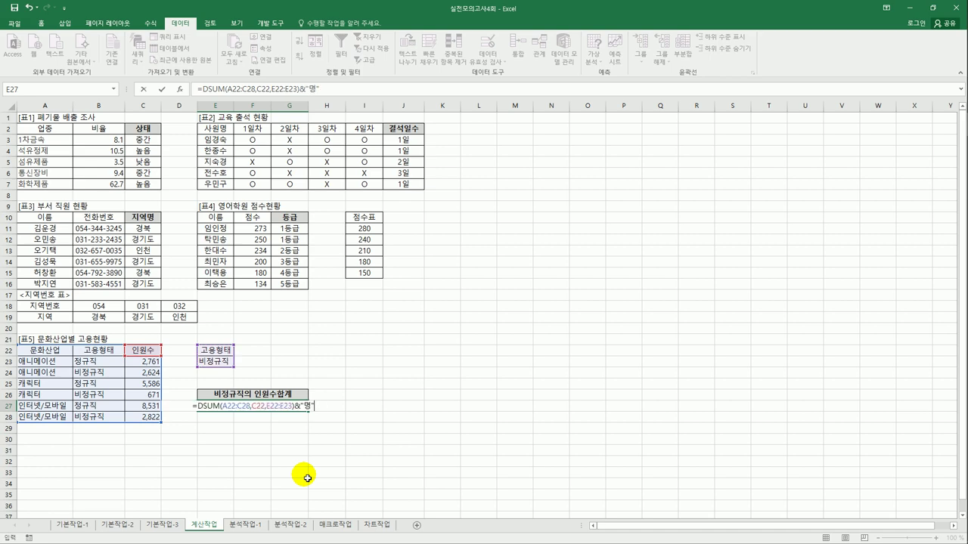
key(Return)
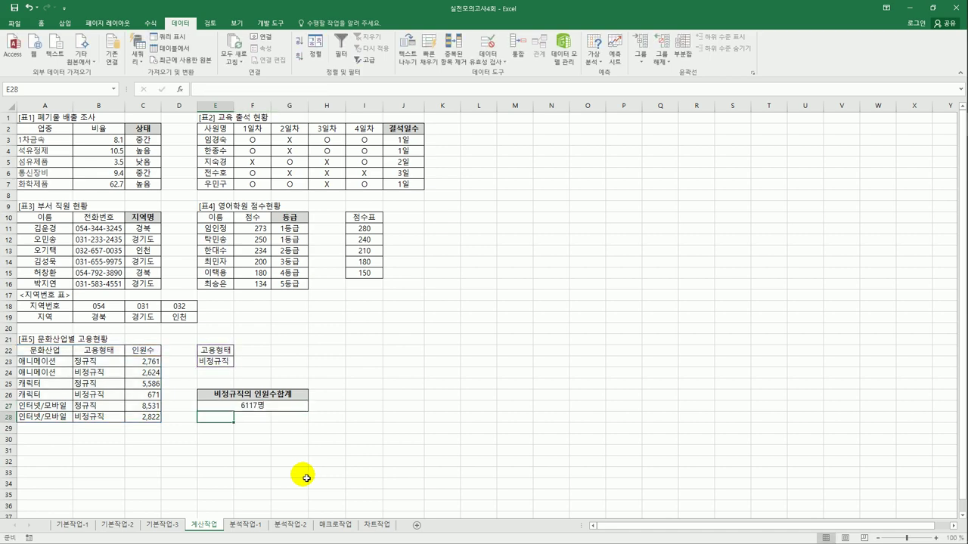
click(277, 410)
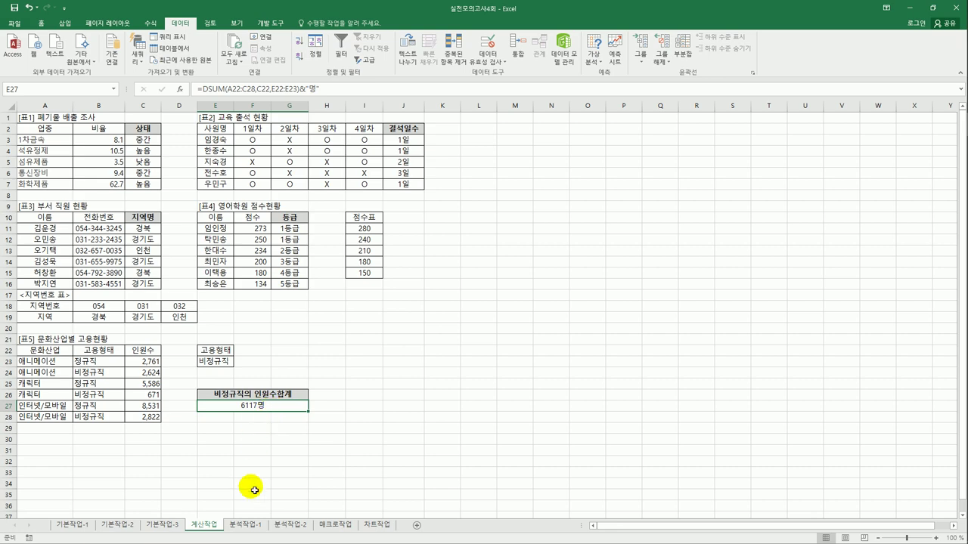
Step: Create a pivot table from $B$3:$J$15 on the 분석작업-1 sheet, placed on the same sheet at B21
click(249, 525)
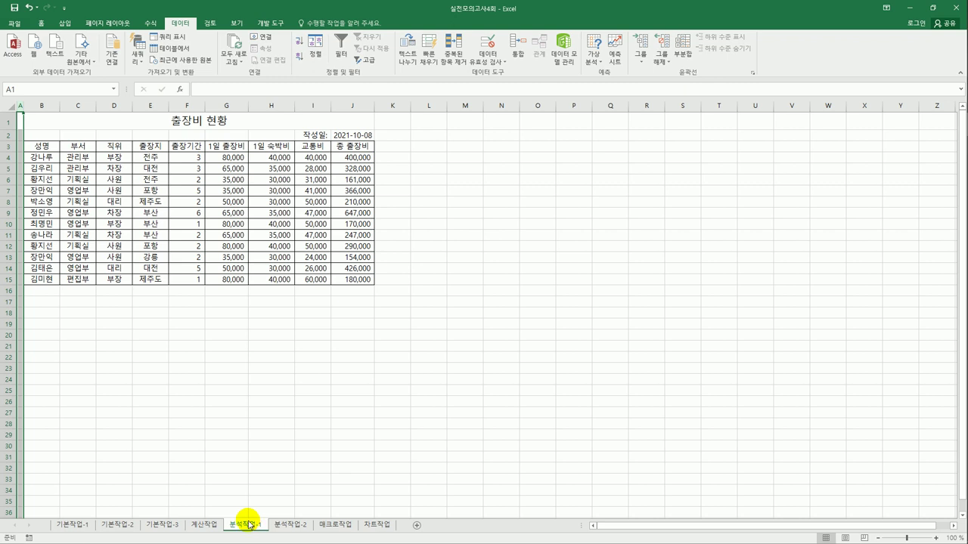
click(45, 147)
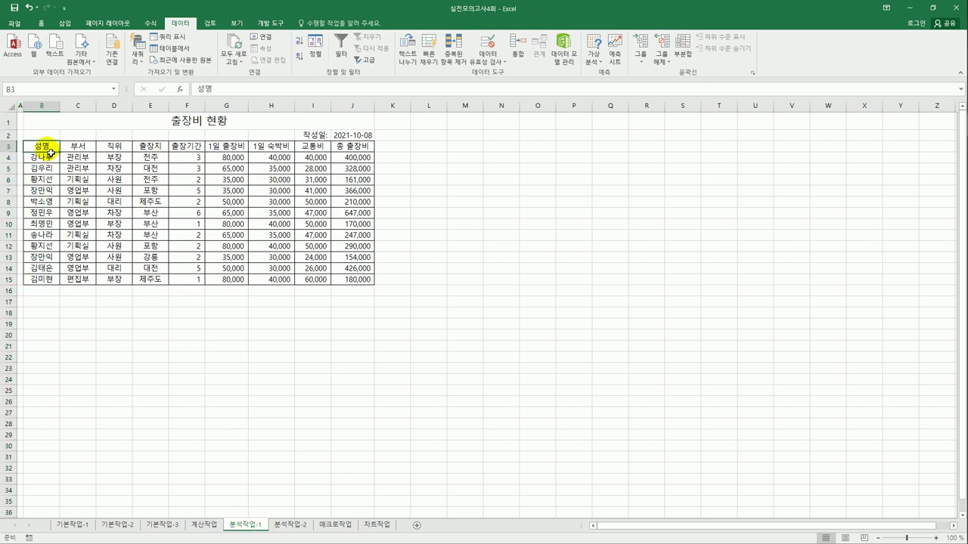
click(65, 22)
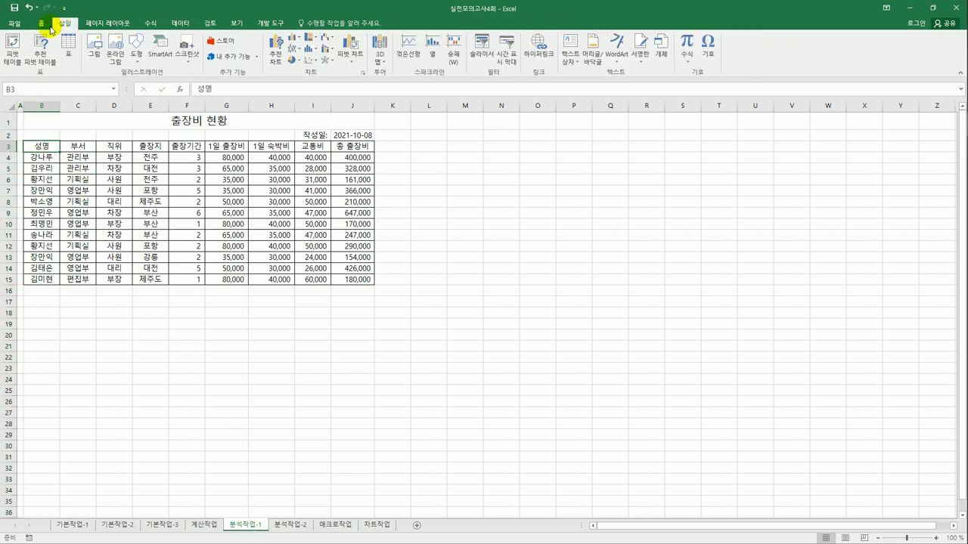
click(13, 40)
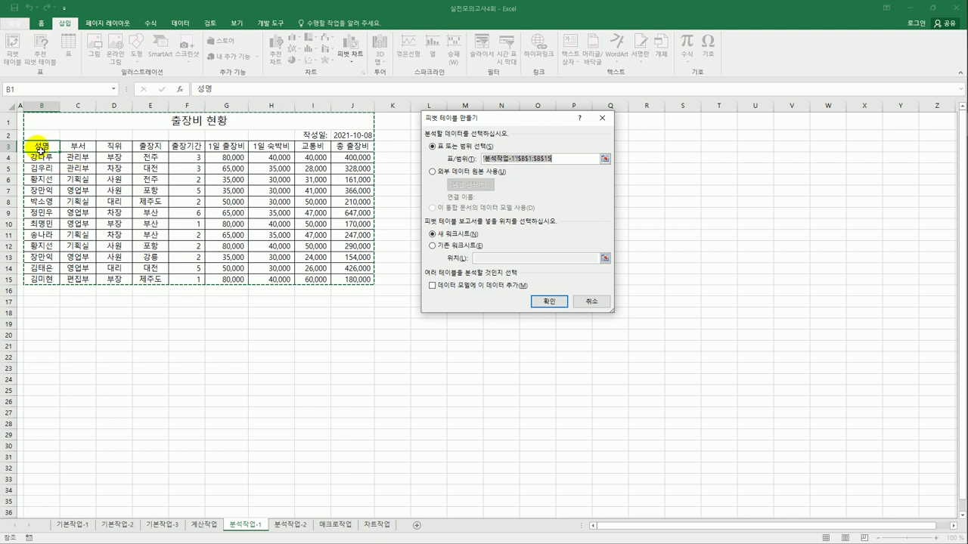
drag(34, 146, 341, 280)
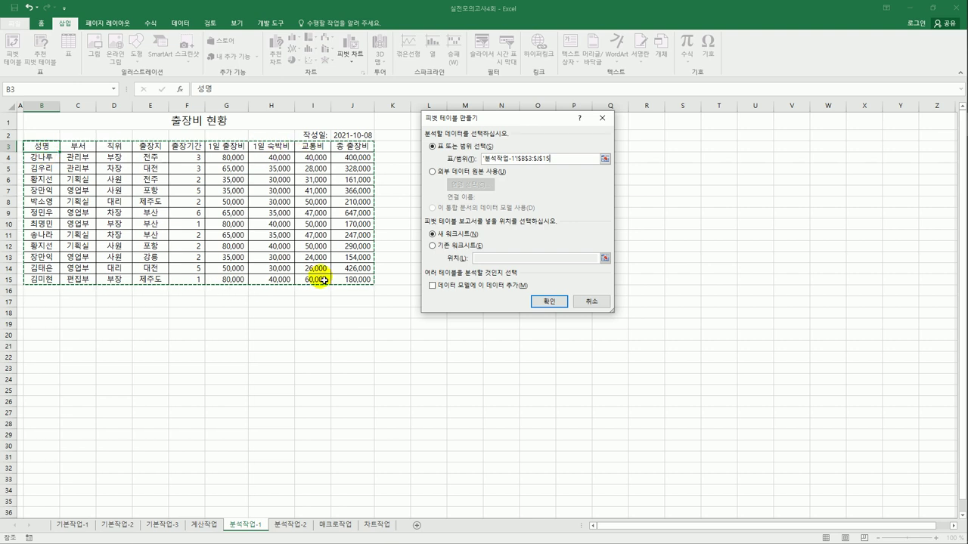
click(452, 245)
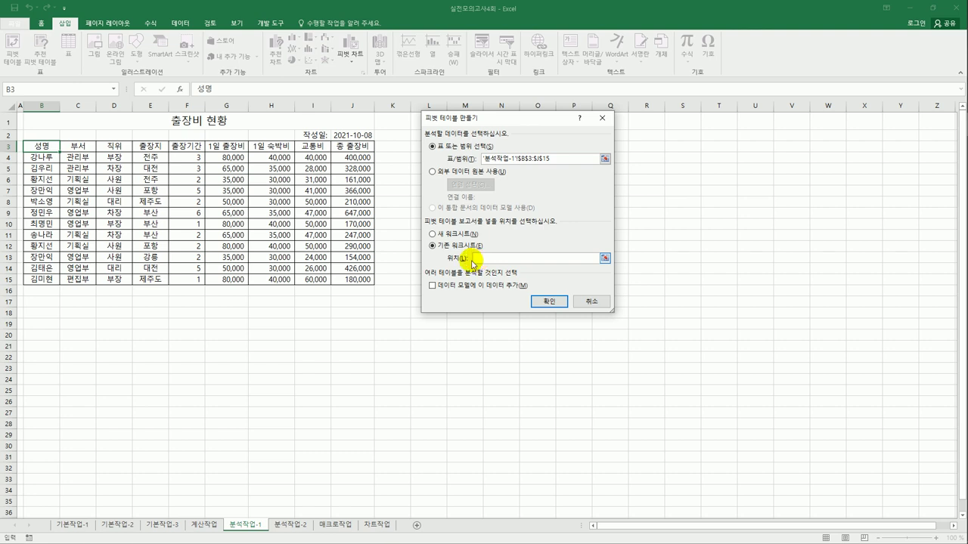
click(43, 352)
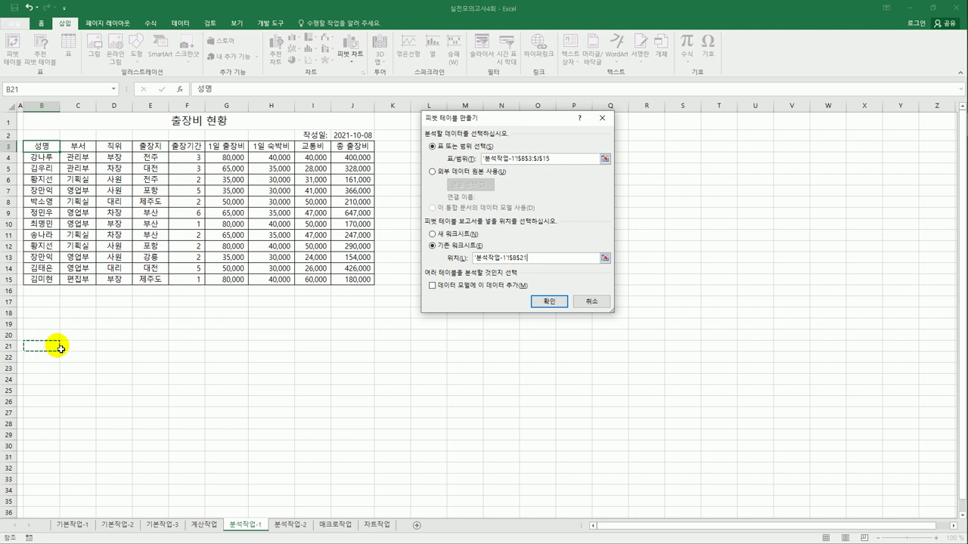
click(542, 304)
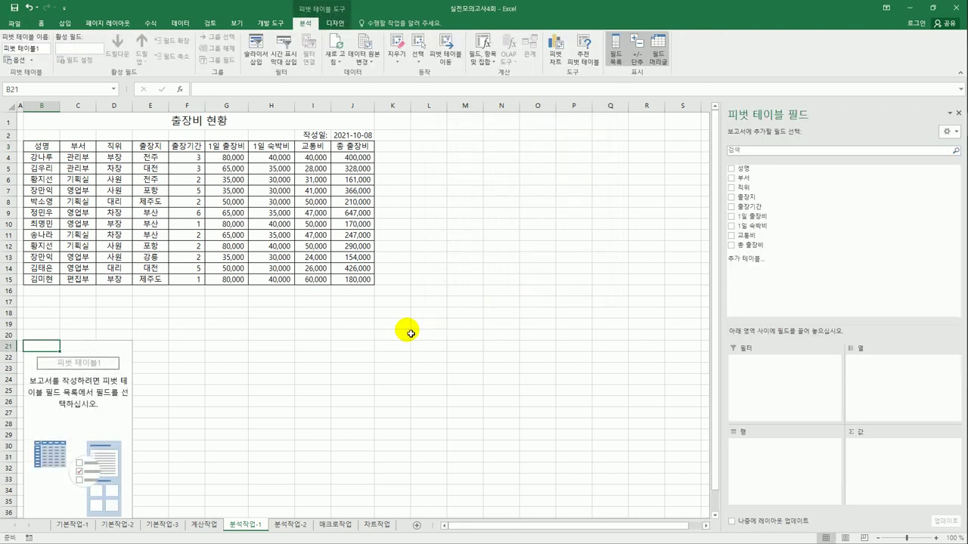
Step: Lay out the pivot table with 부서 as filter, 성명 as rows, 출장지 as columns and 총 출장비 as values
scroll(403, 336, down, 5)
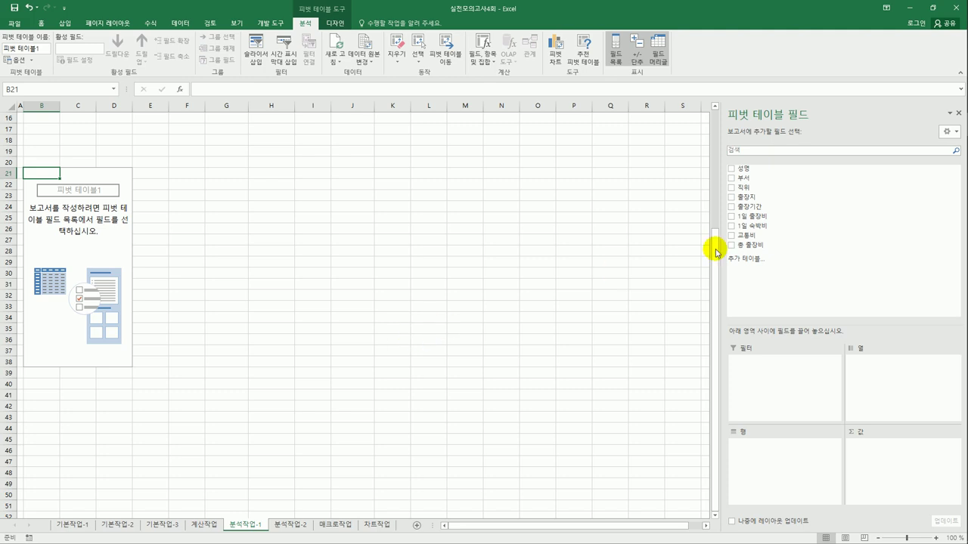
drag(769, 181, 768, 391)
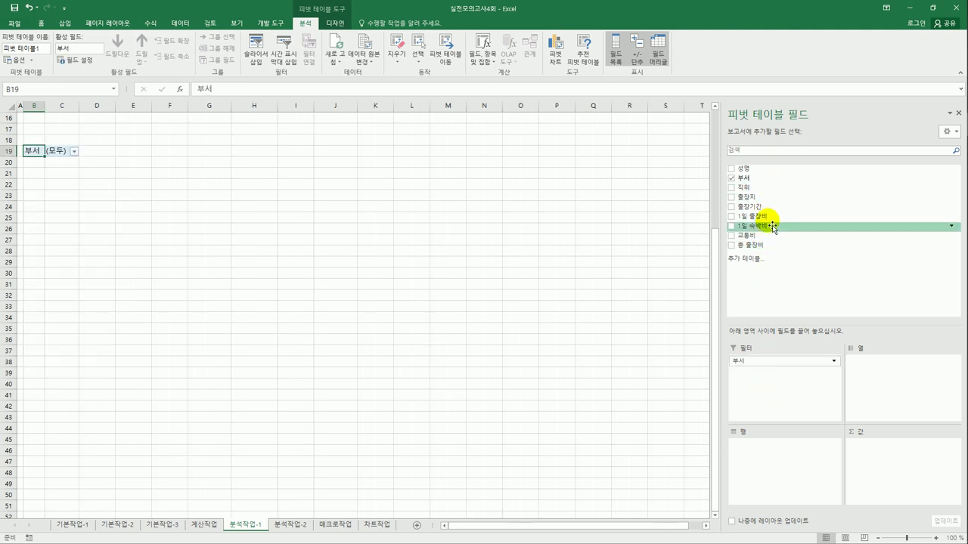
drag(748, 168, 761, 469)
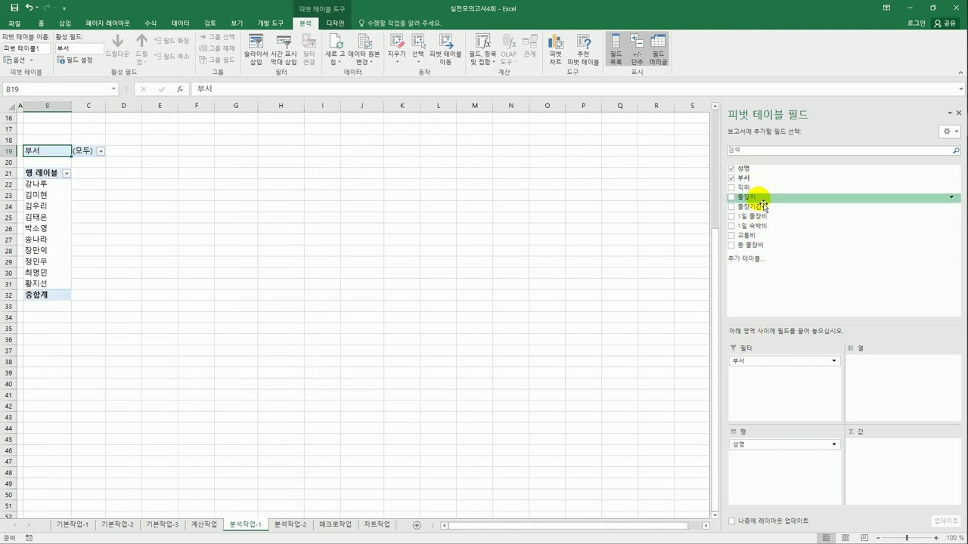
drag(756, 198, 862, 385)
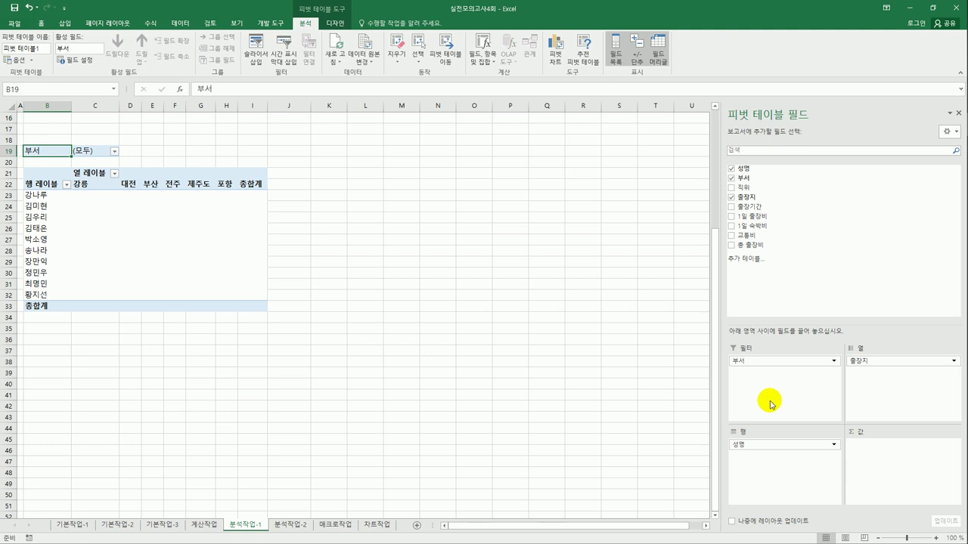
drag(799, 247, 860, 466)
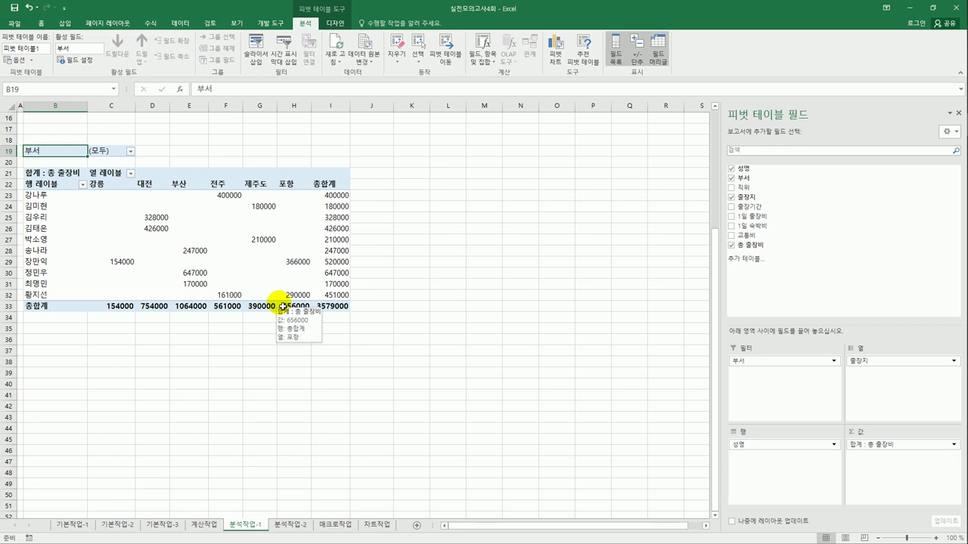
Step: Turn off both the row and column grand totals in the pivot table options
click(189, 219)
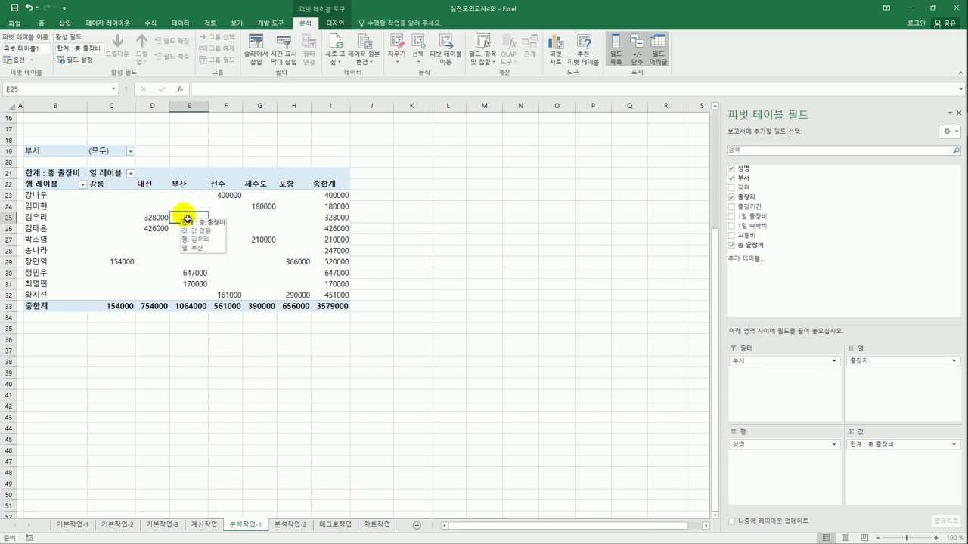
click(15, 60)
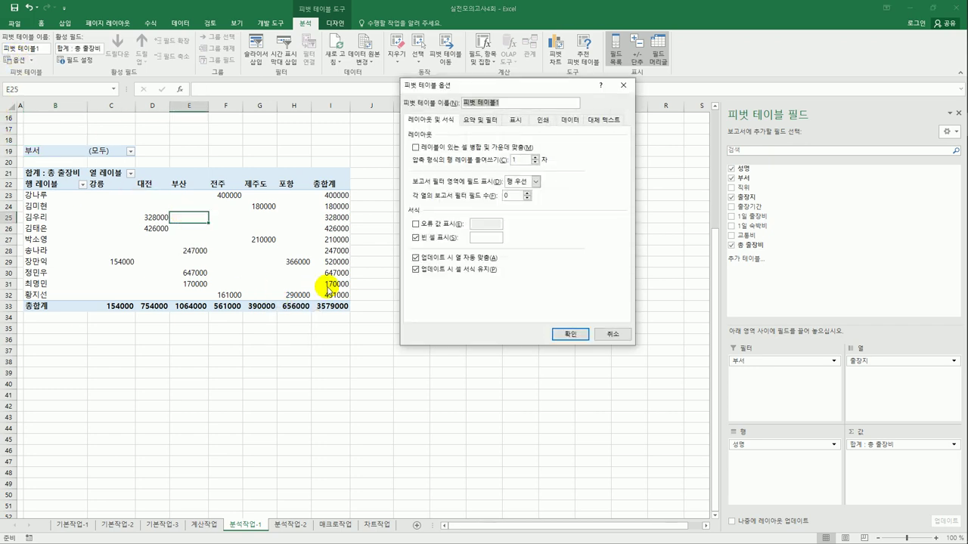
click(488, 120)
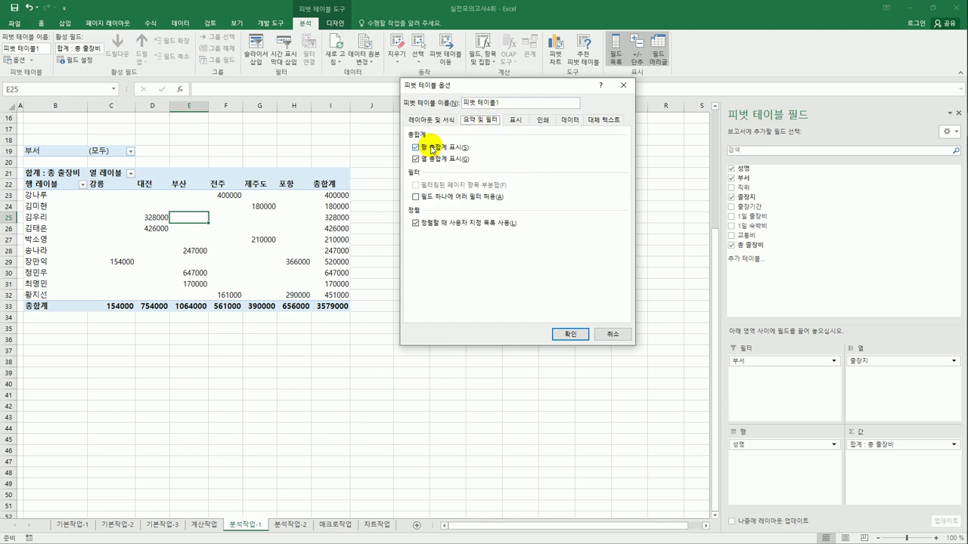
click(433, 149)
click(431, 159)
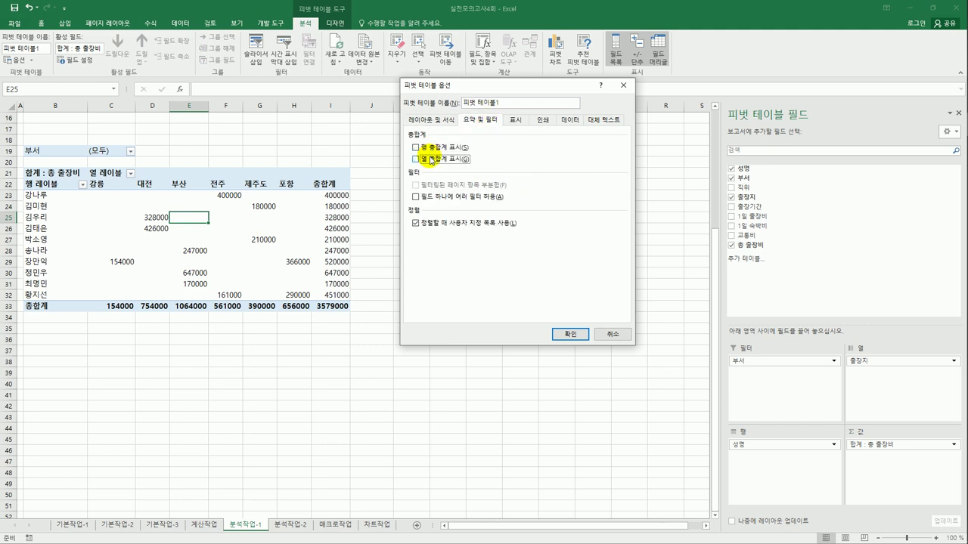
click(569, 334)
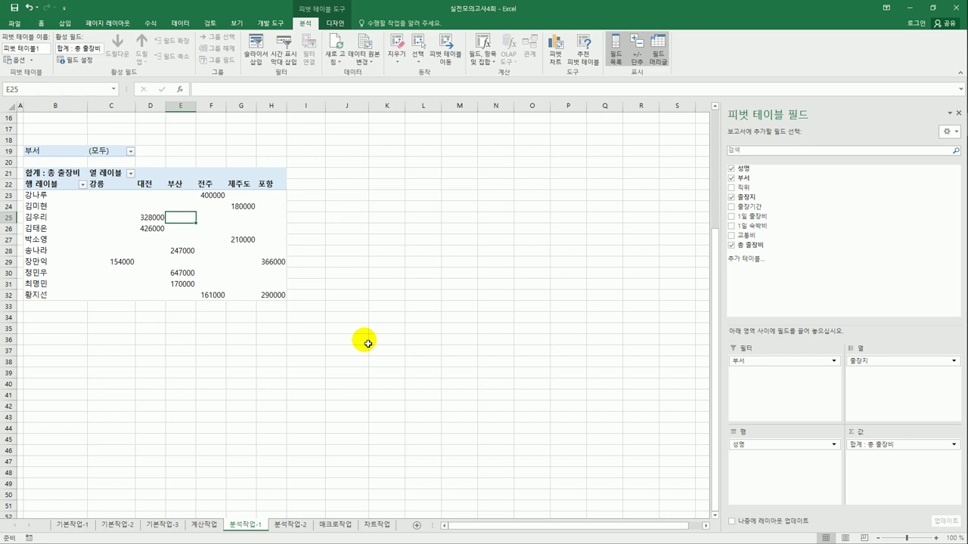
Step: Change the pivot table's report layout to outline form (개요 형식으로 표시)
click(334, 23)
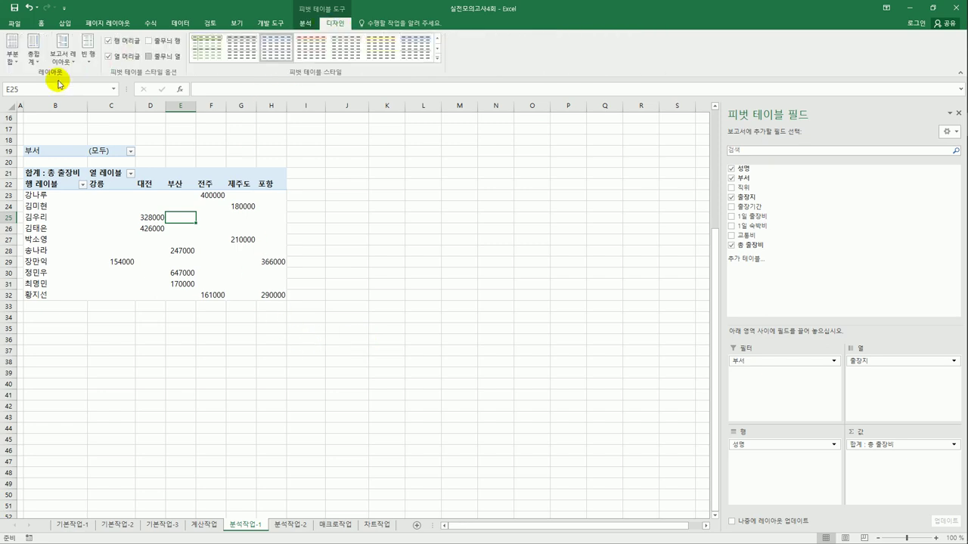
click(63, 50)
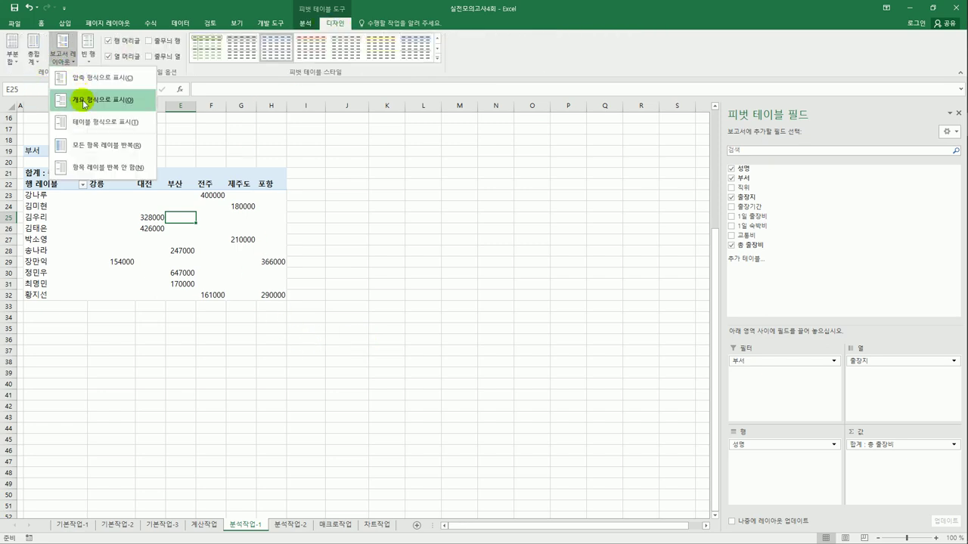
click(85, 103)
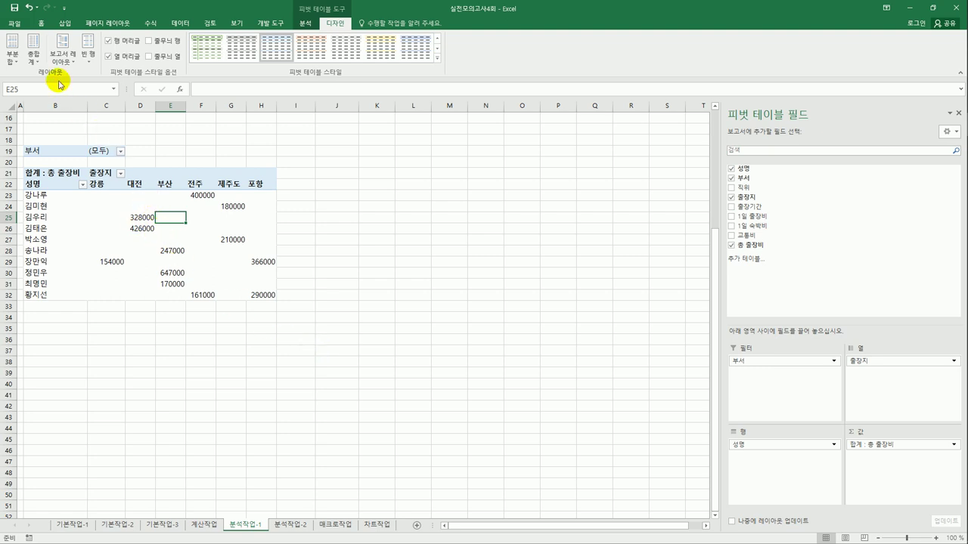
Step: Set the pivot table options to show "*" in empty cells, and deselect the pivot table
click(306, 24)
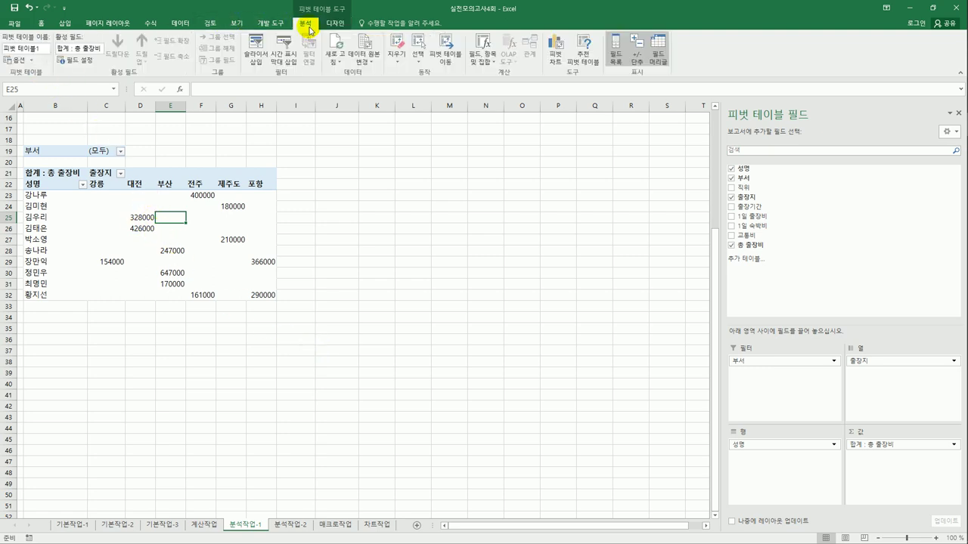
click(18, 60)
click(492, 243)
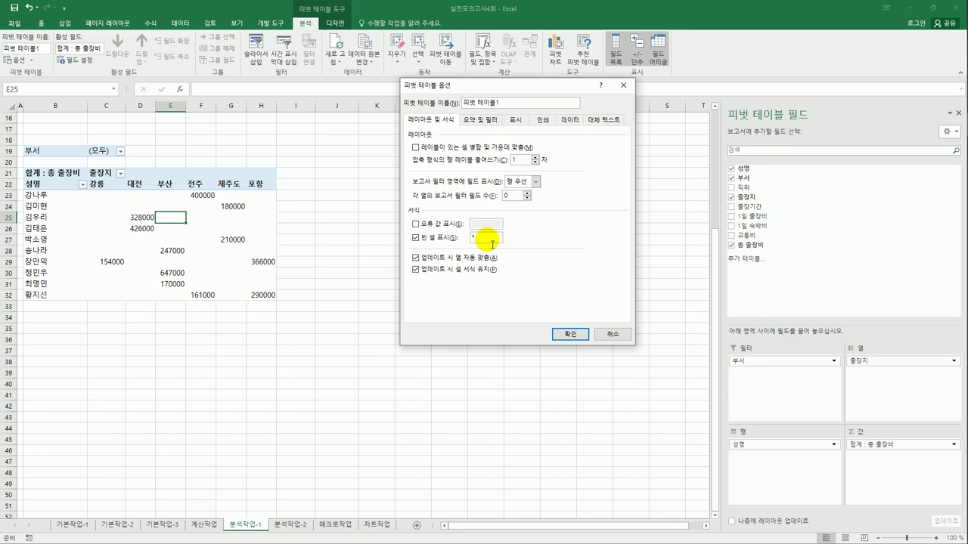
click(580, 334)
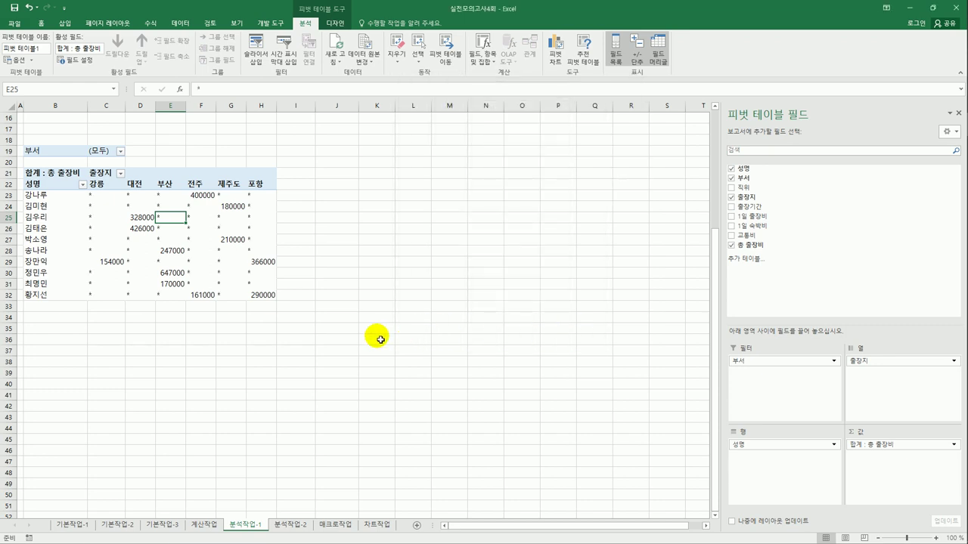
click(167, 196)
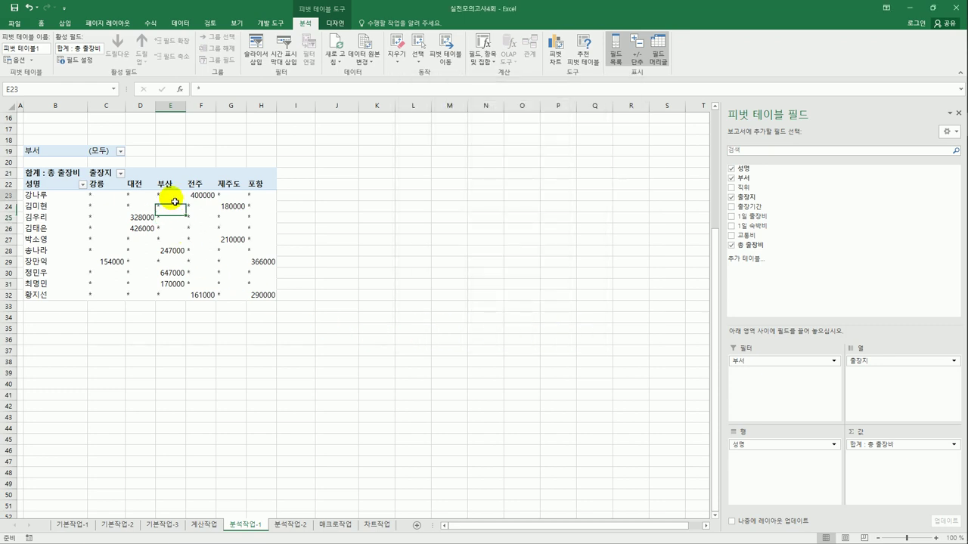
click(401, 412)
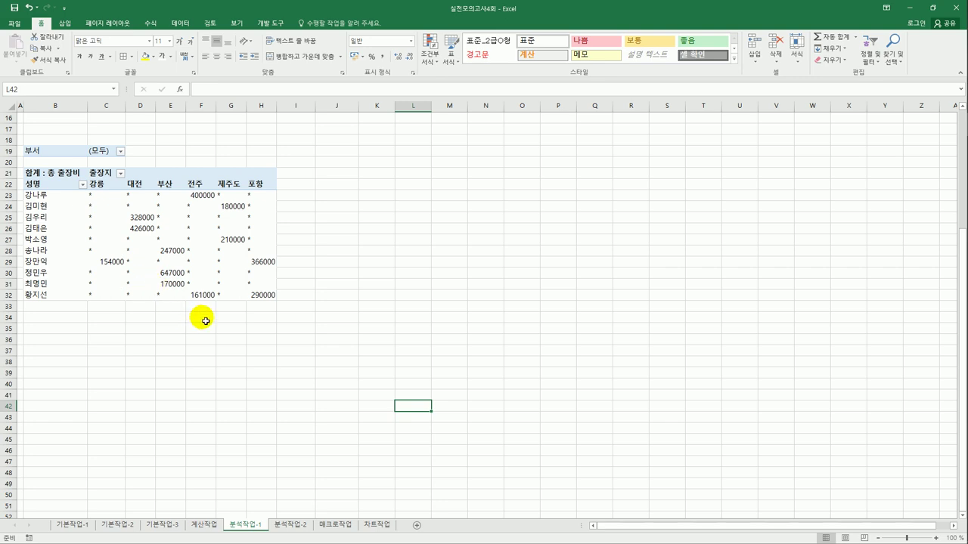
Step: On the 분석작업-2 sheet, define the name 기본상여율 for cell C13
click(290, 525)
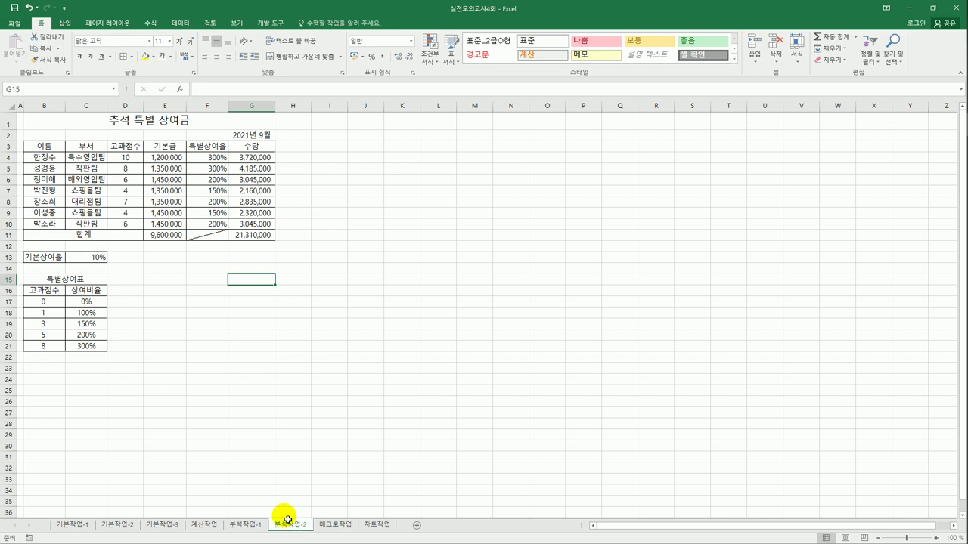
click(102, 261)
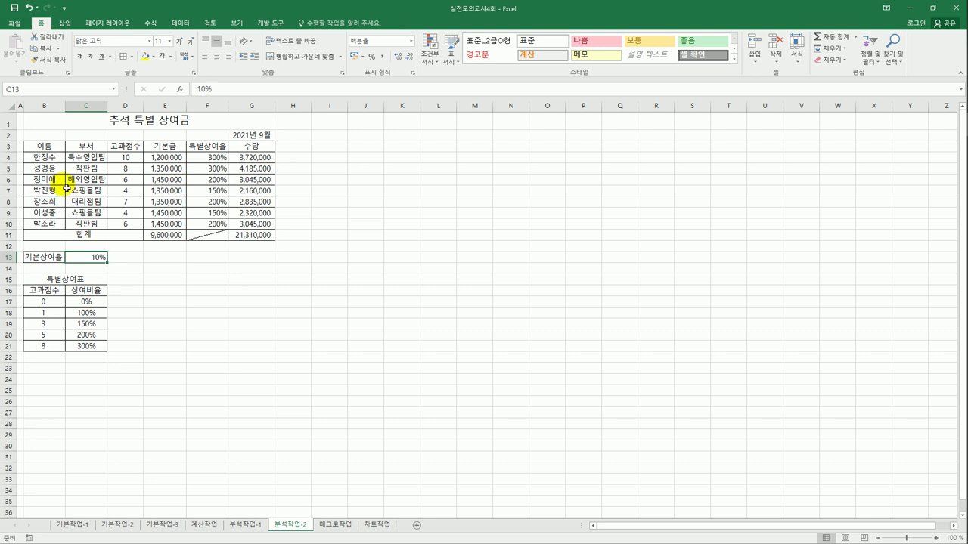
click(28, 89)
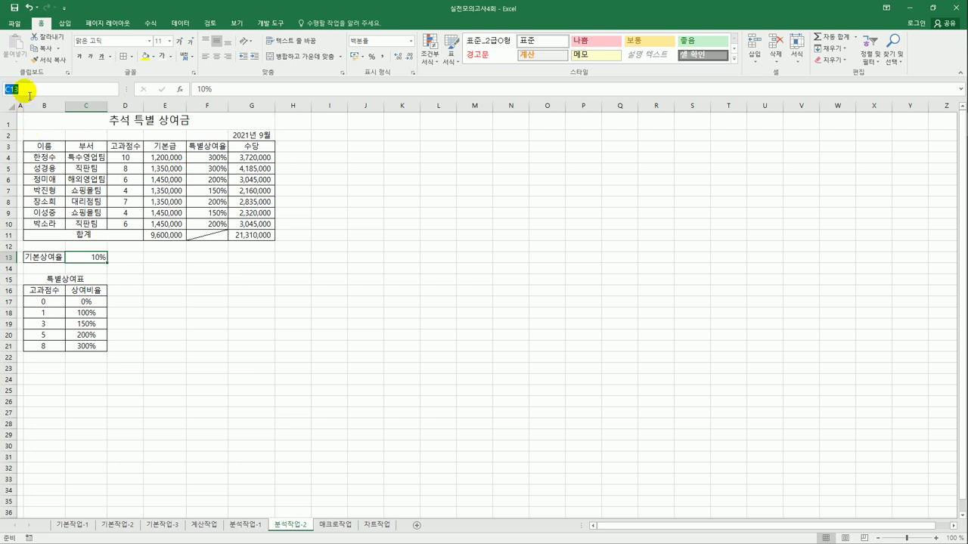
text(기본상)
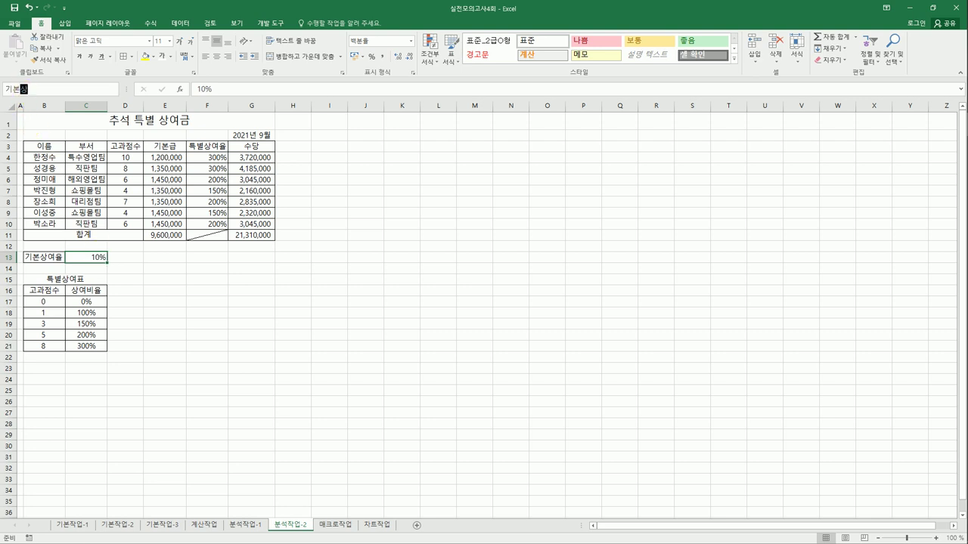
text(여율)
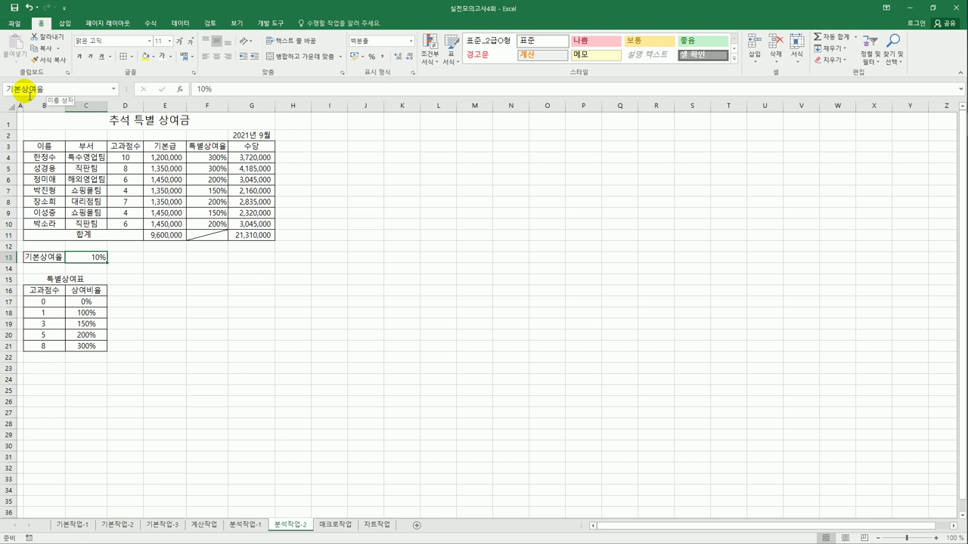
key(Return)
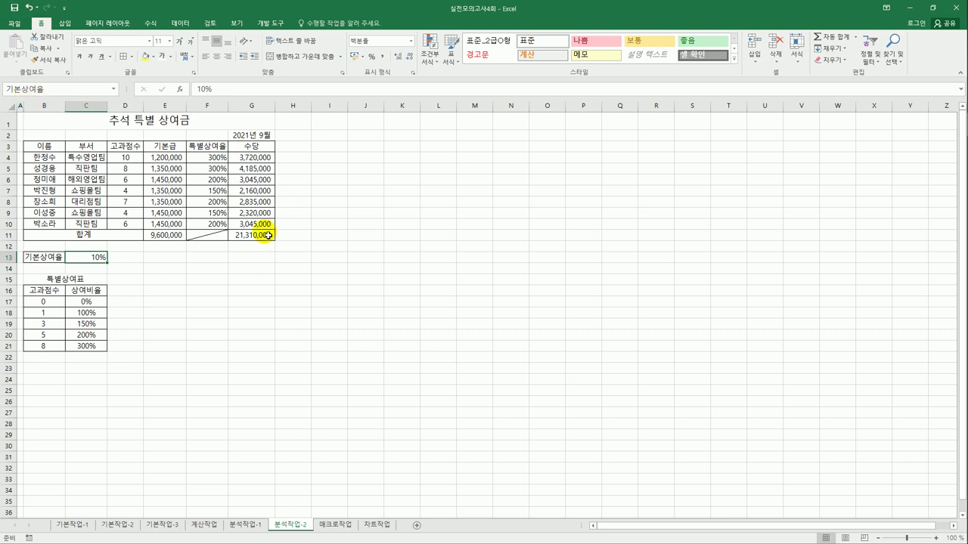
Step: Define the name 수당합계 for the bonus total in cell G11
click(268, 235)
click(30, 90)
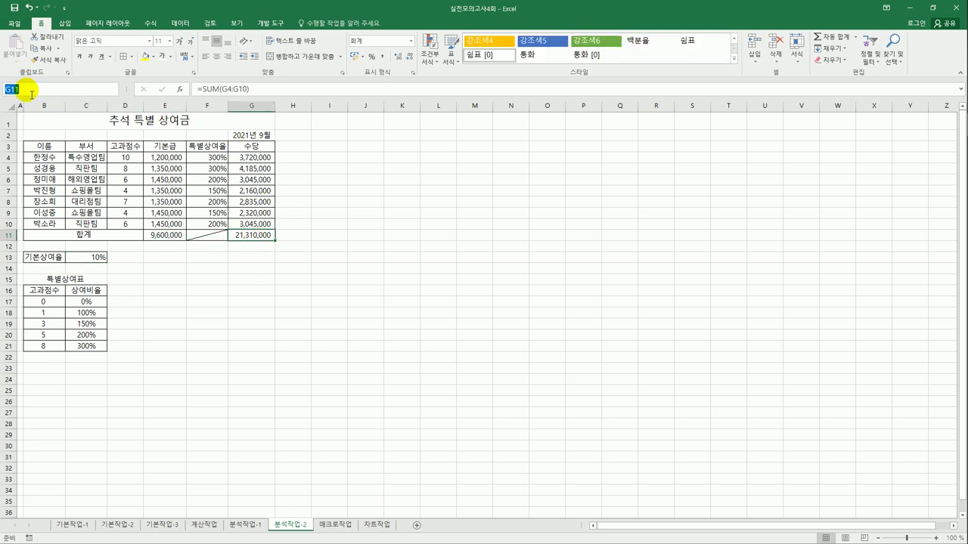
text(ㅅ)
text(당합계)
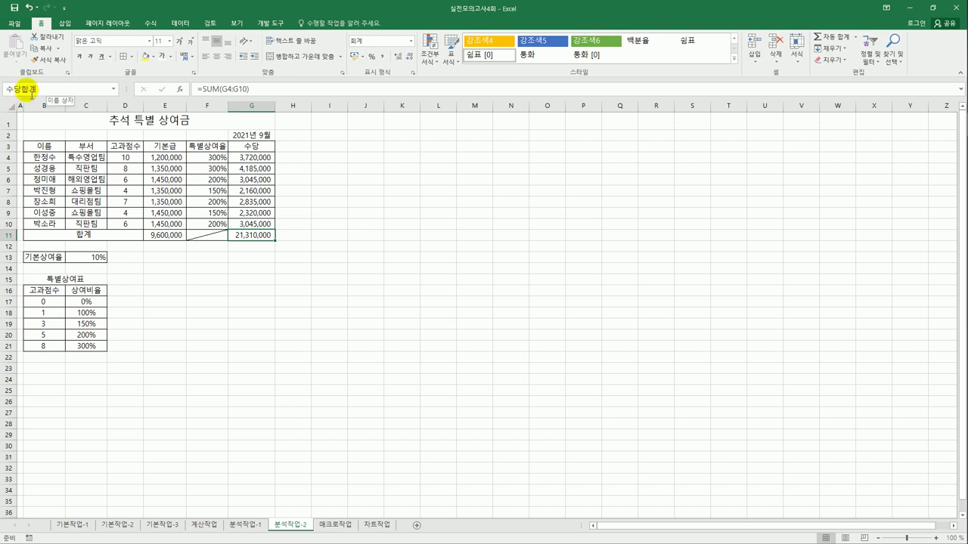
key(Return)
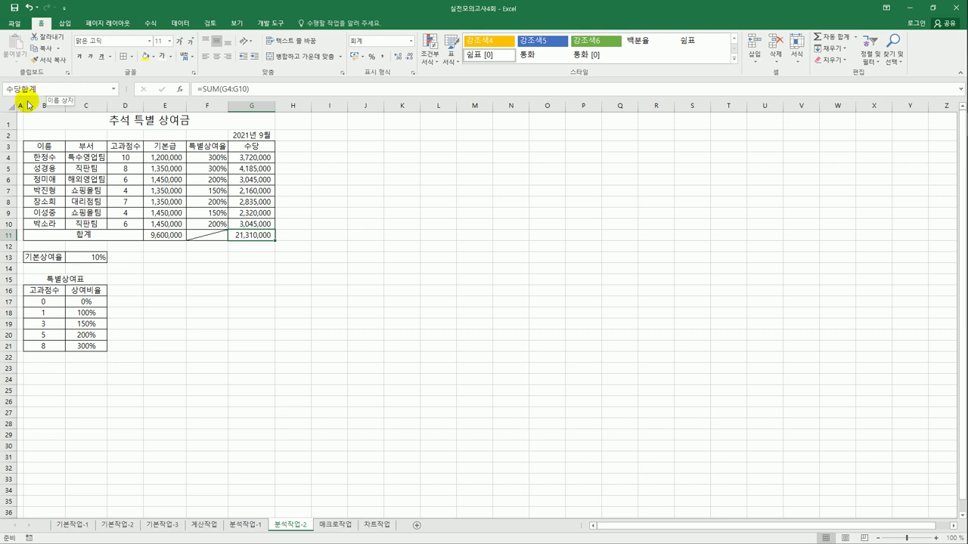
Step: Start a new scenario in the Scenario Manager with C13 as the changing cell and clear its description
click(93, 259)
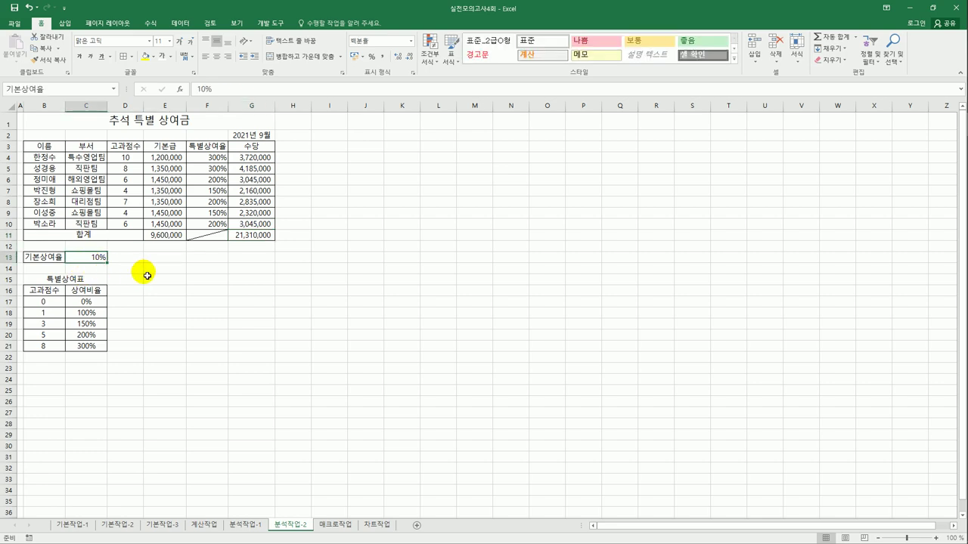
click(184, 27)
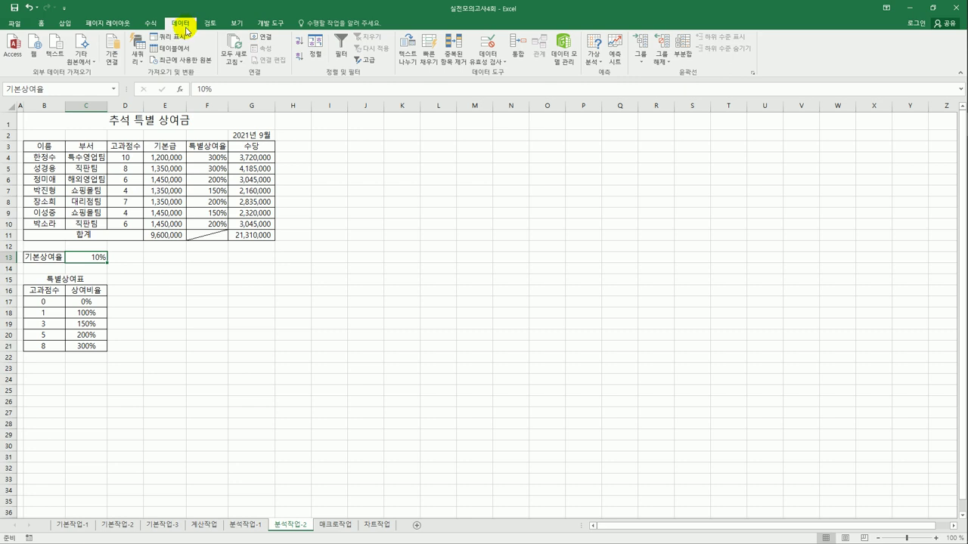
click(594, 59)
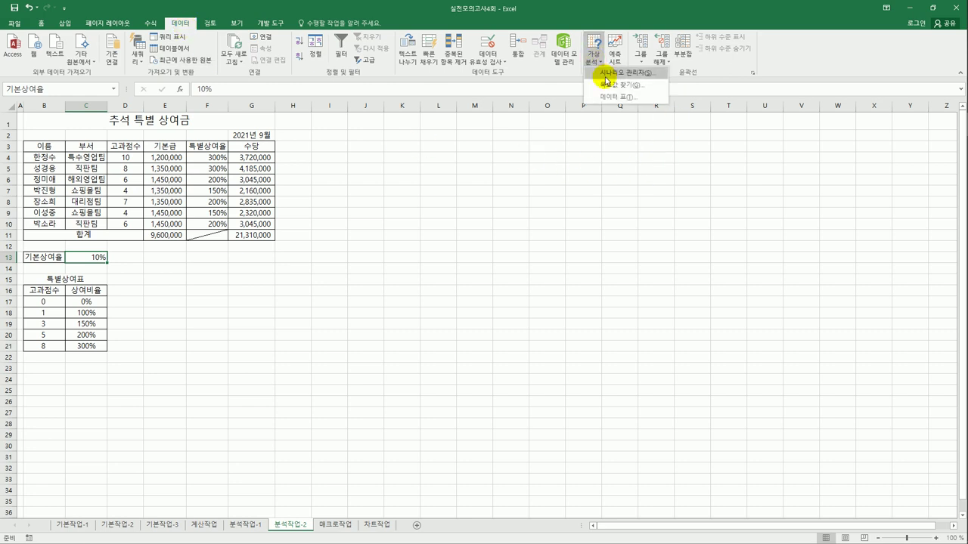
click(605, 74)
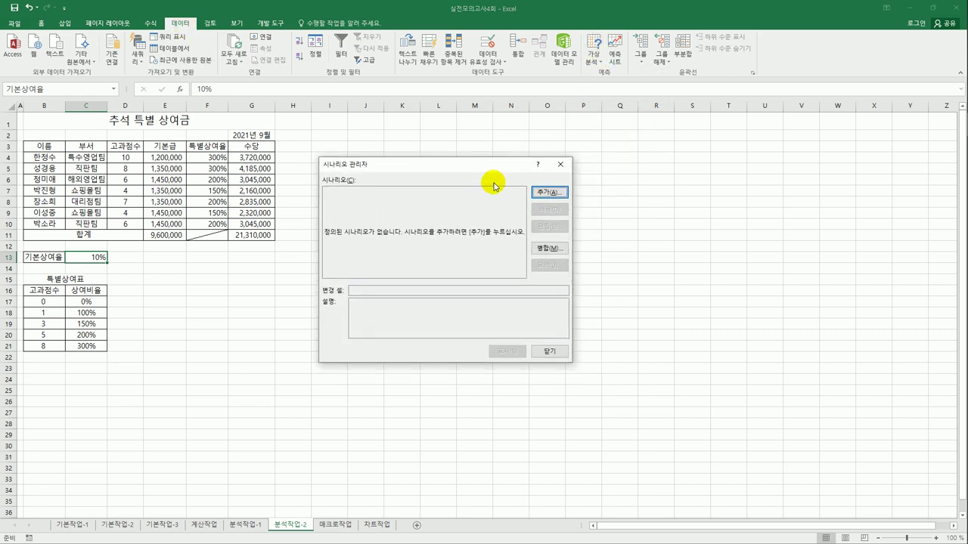
click(549, 192)
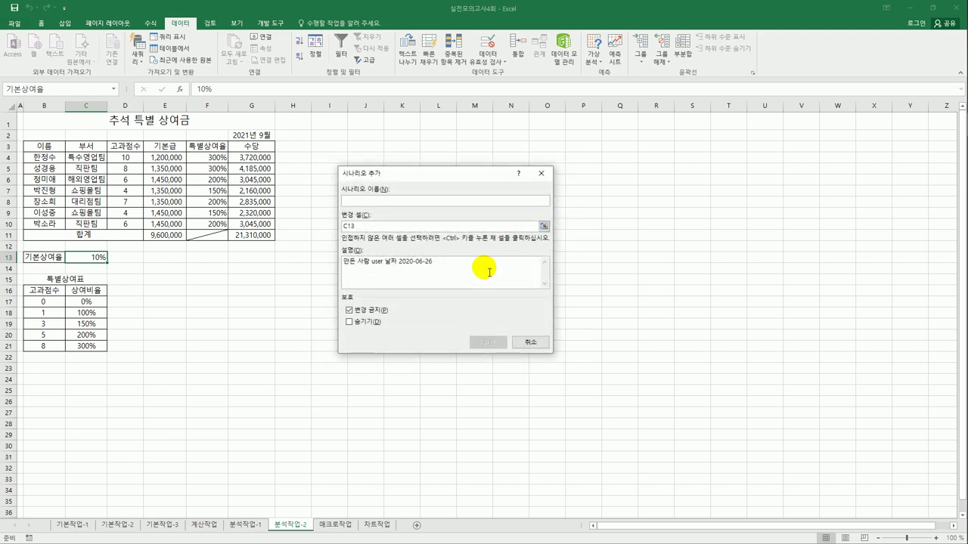
drag(489, 272, 299, 257)
key(Delete)
Step: Name the scenario 기본 상여율 인상 and set its 기본상여율 value to 15%
click(376, 202)
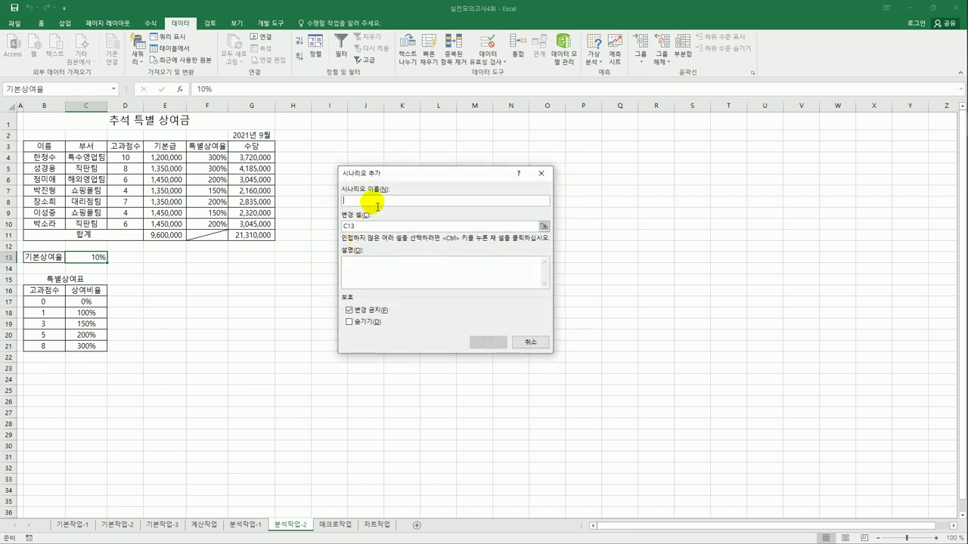
text(ㄱ)
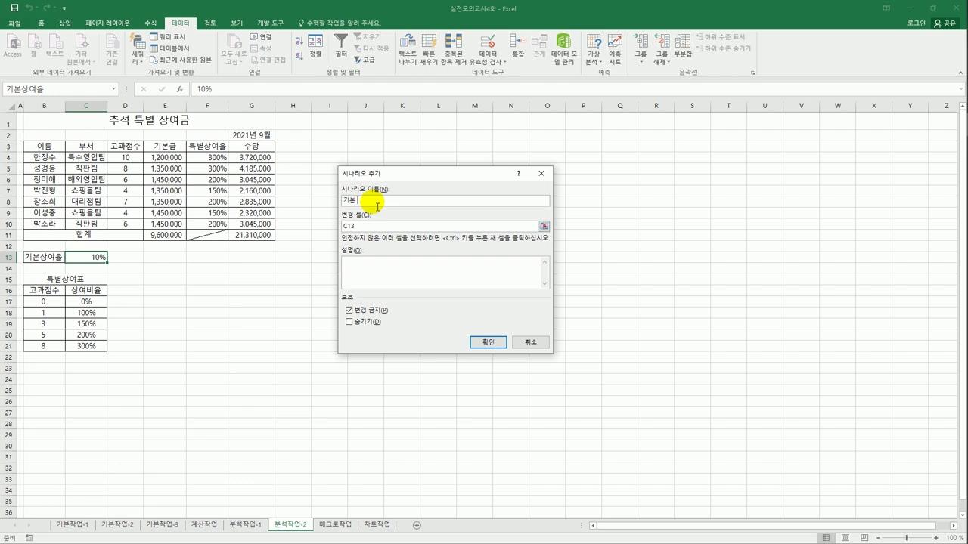
text(본 상여율 ㅇ)
click(484, 342)
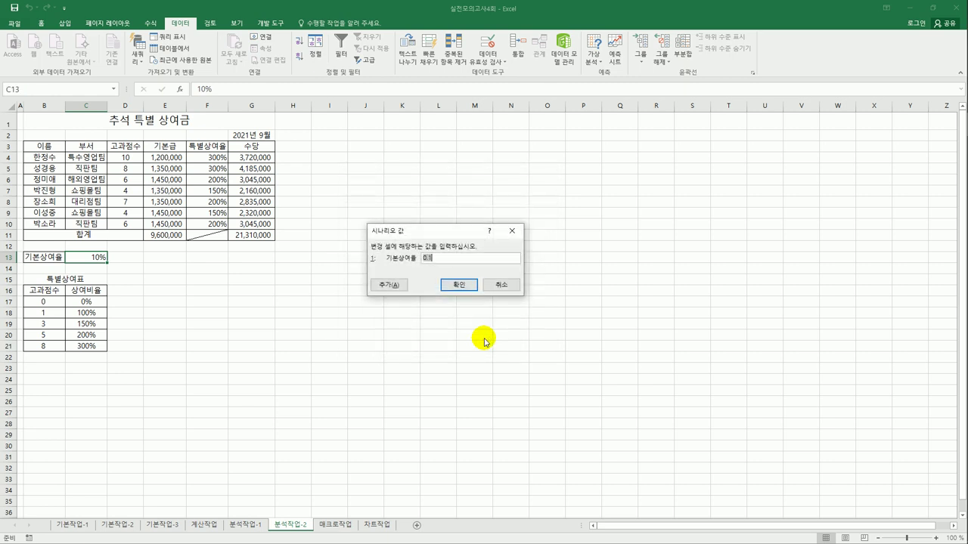
text(15)
Step: Add a second scenario named 기본 상여율 인하 for C13, with an empty description and a 기본상여율 value of 5%
click(387, 285)
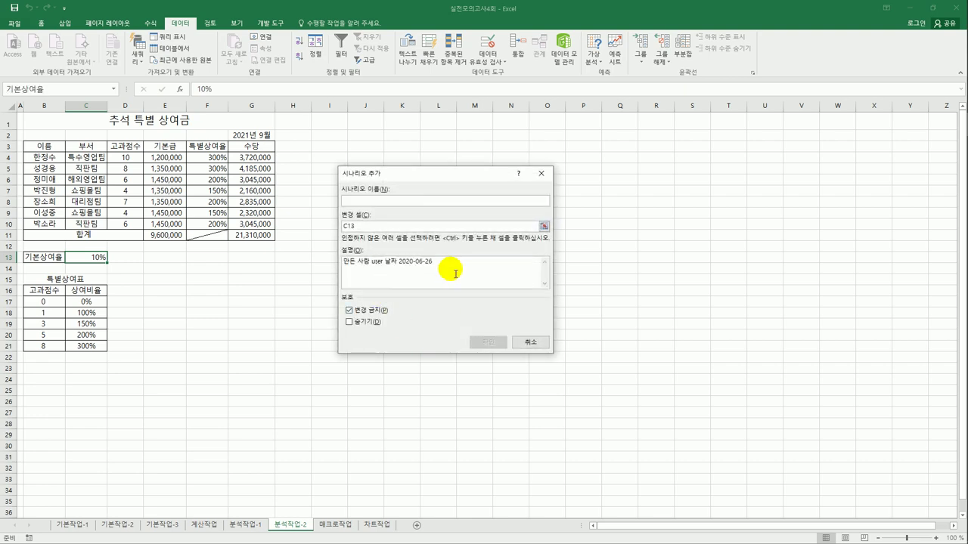
drag(455, 273, 295, 255)
key(Delete)
click(389, 202)
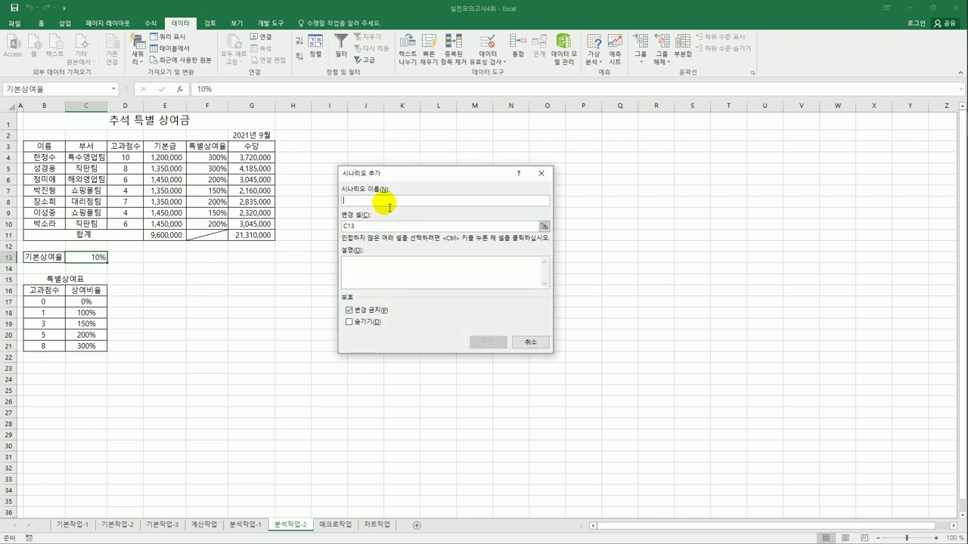
text(기ㅂ)
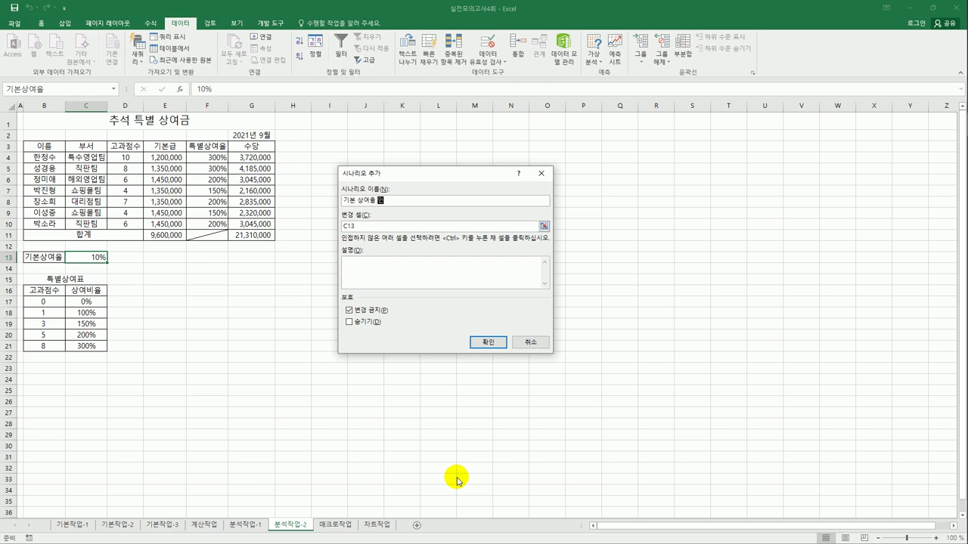
key(Tab)
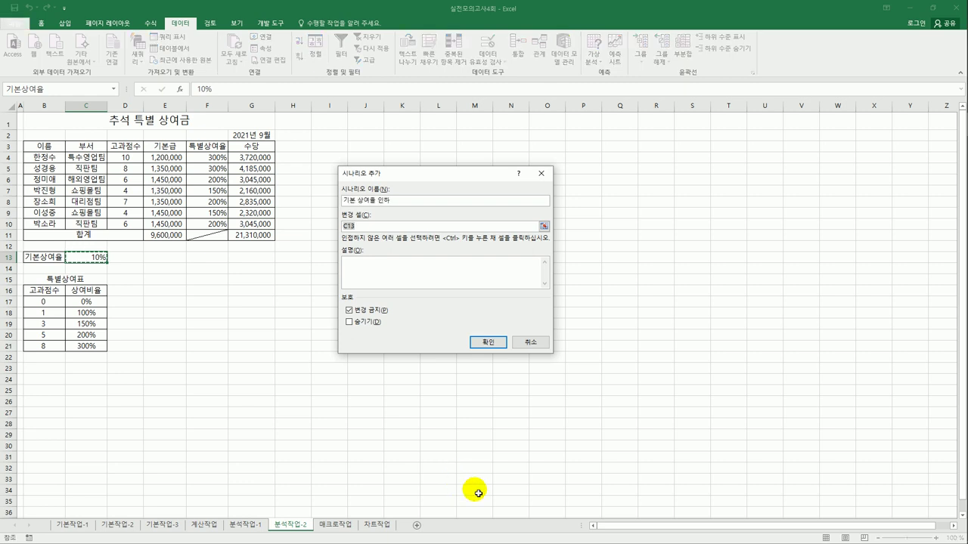
click(497, 346)
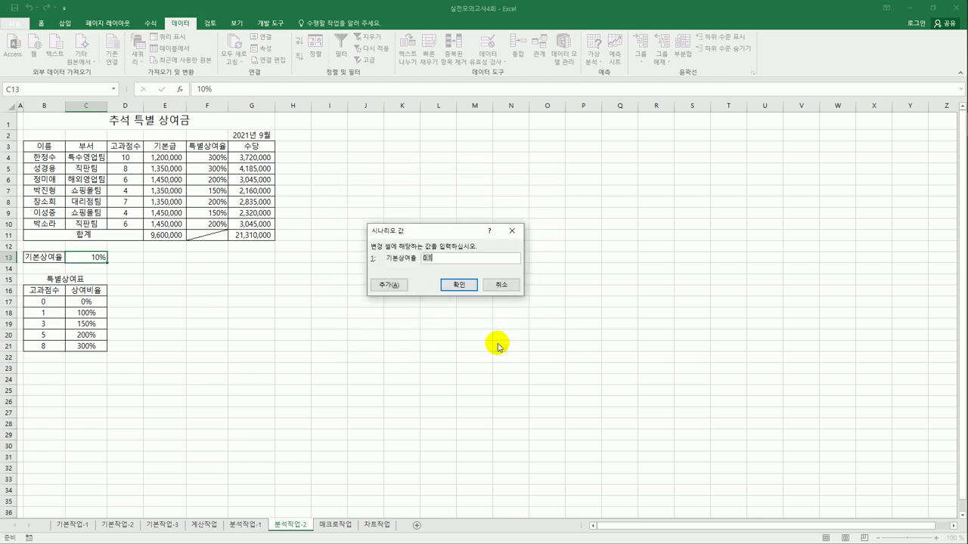
text(5%)
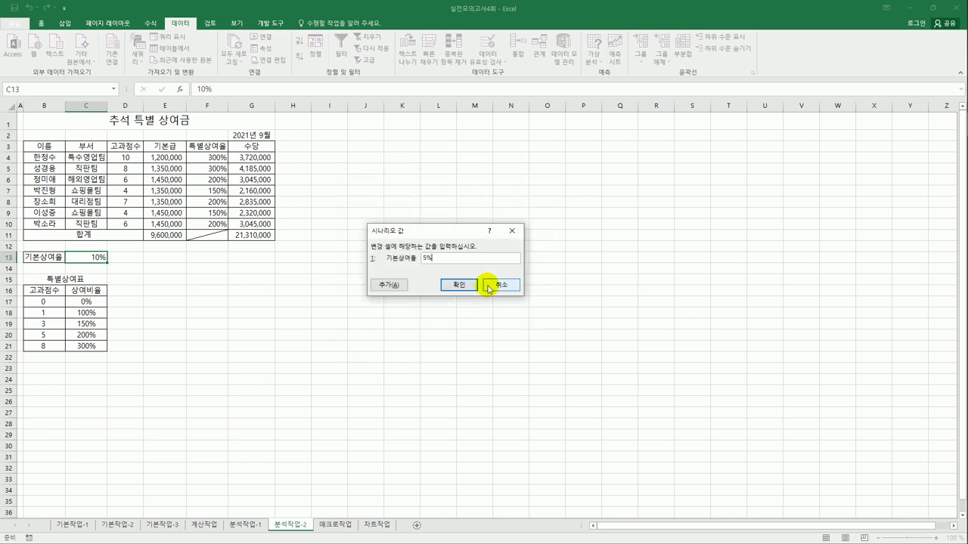
click(459, 284)
Step: Create a scenario summary report with G11 as the result cell, and return to the 분석작업-2 sheet
click(499, 266)
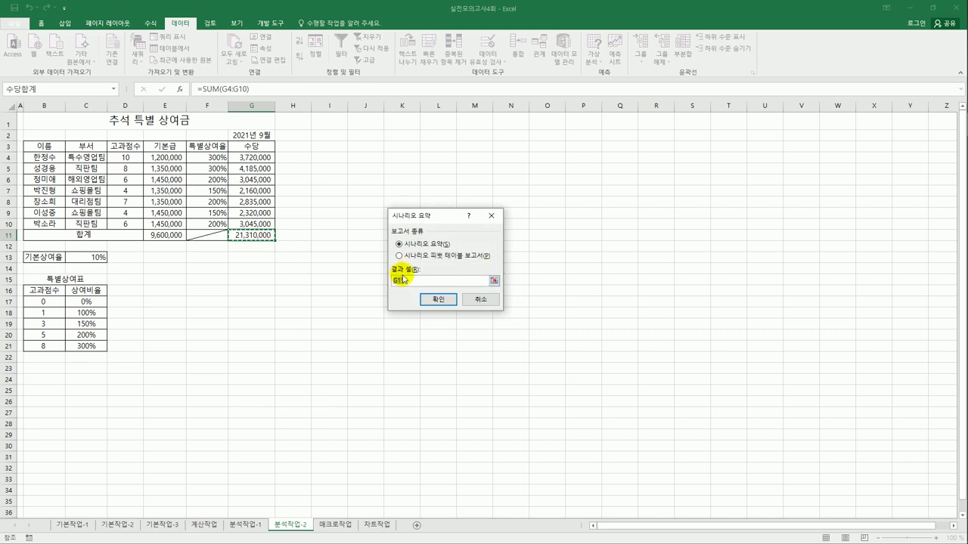
click(261, 236)
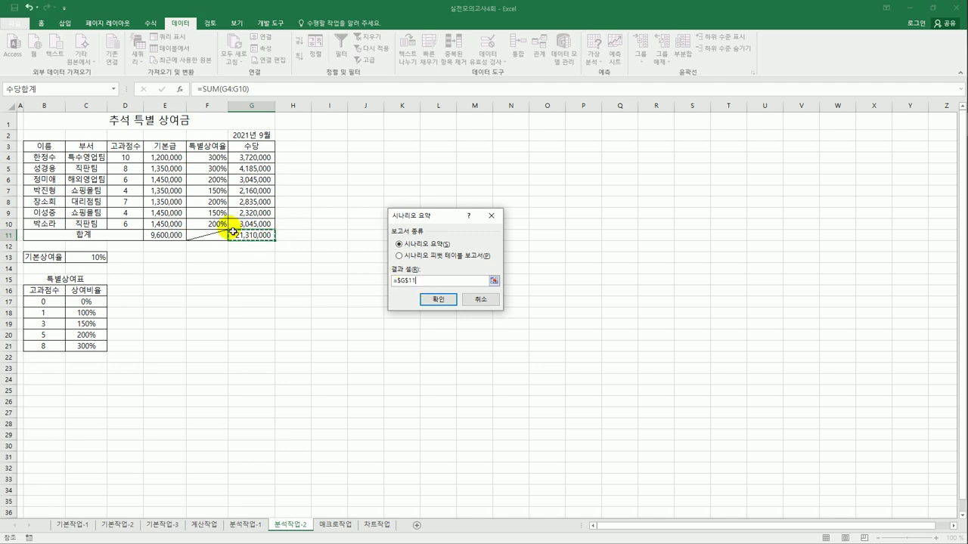
click(440, 300)
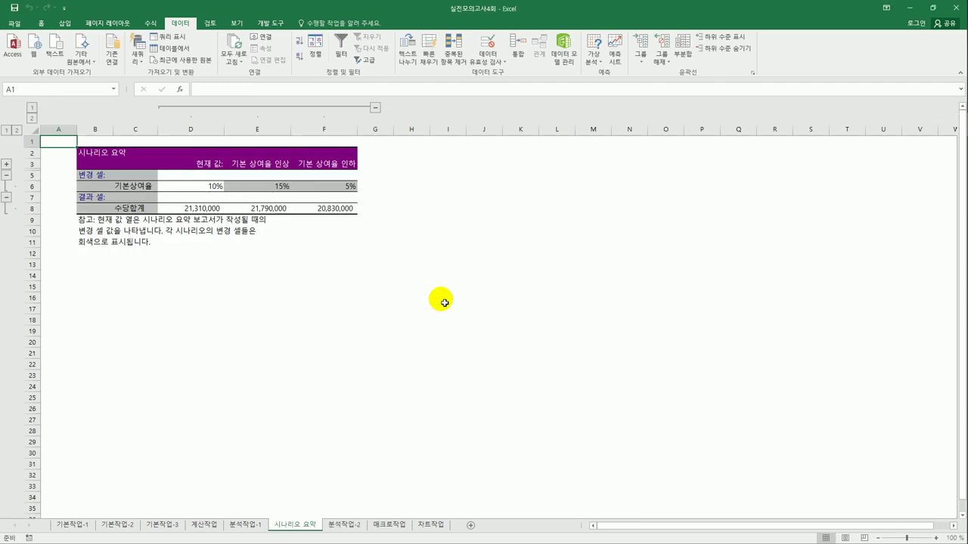
click(343, 531)
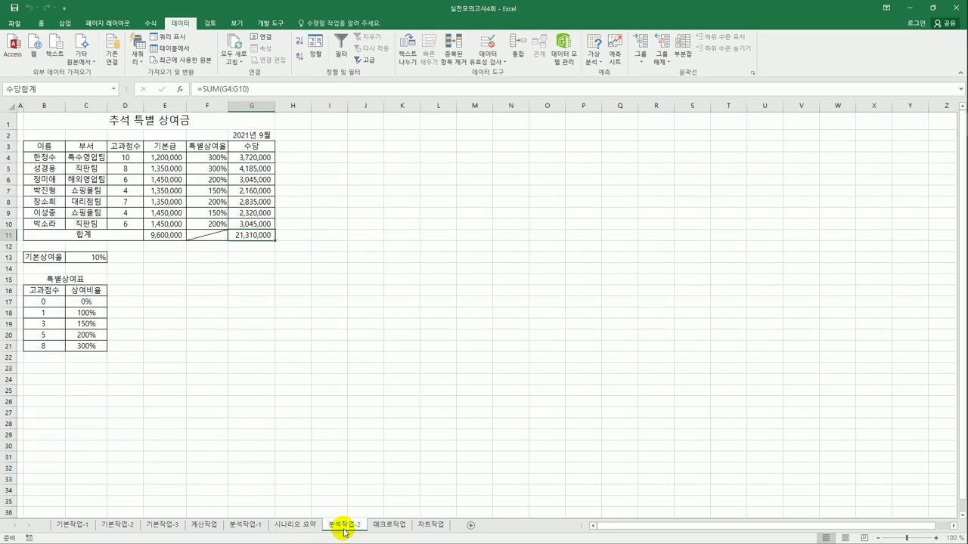
Step: On the 매크로작업 sheet, start recording a macro named 금액계산, stored in the current workbook
click(302, 527)
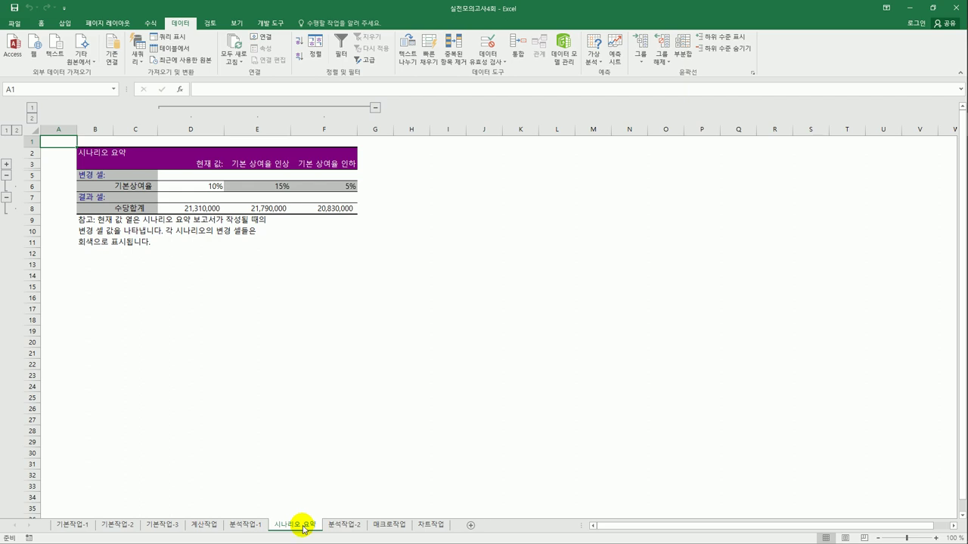
click(390, 527)
click(409, 383)
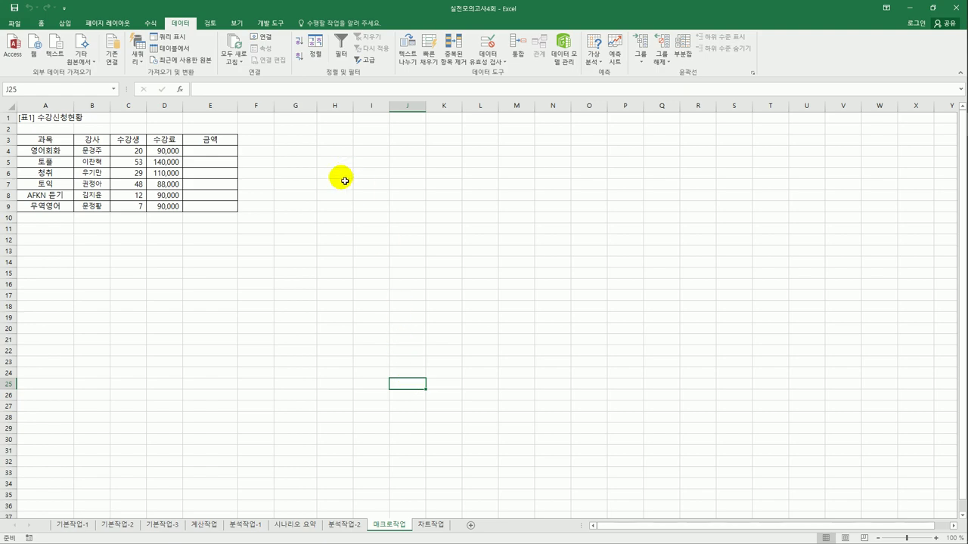
click(300, 180)
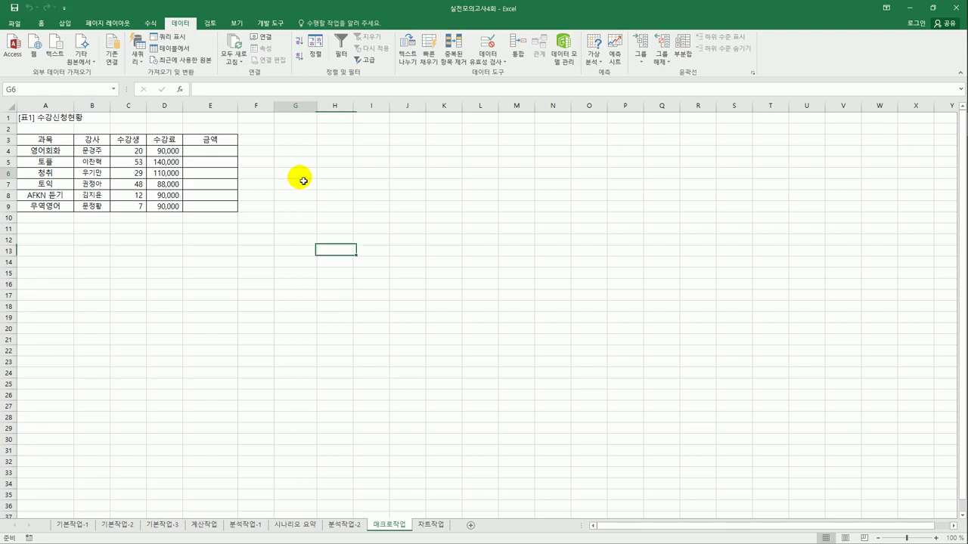
click(270, 23)
click(85, 36)
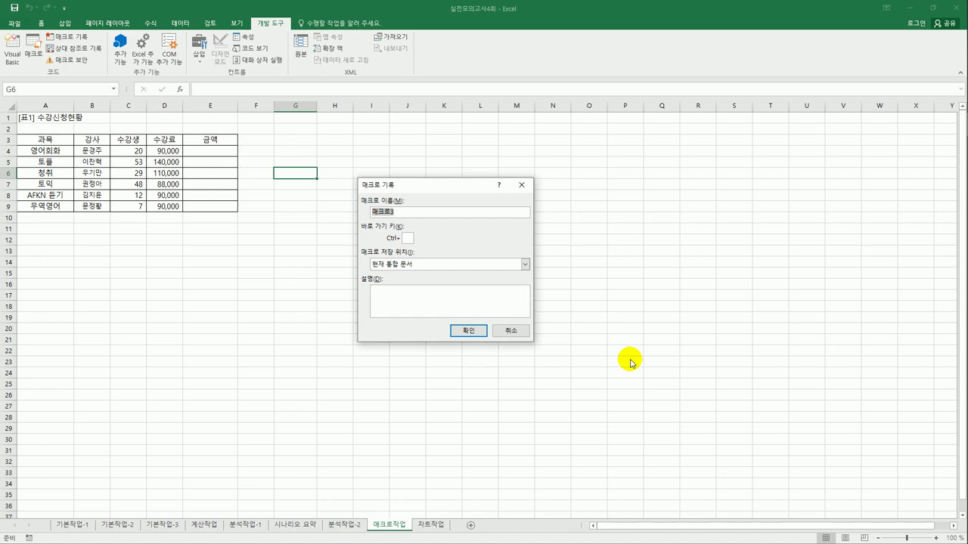
text(금액계산)
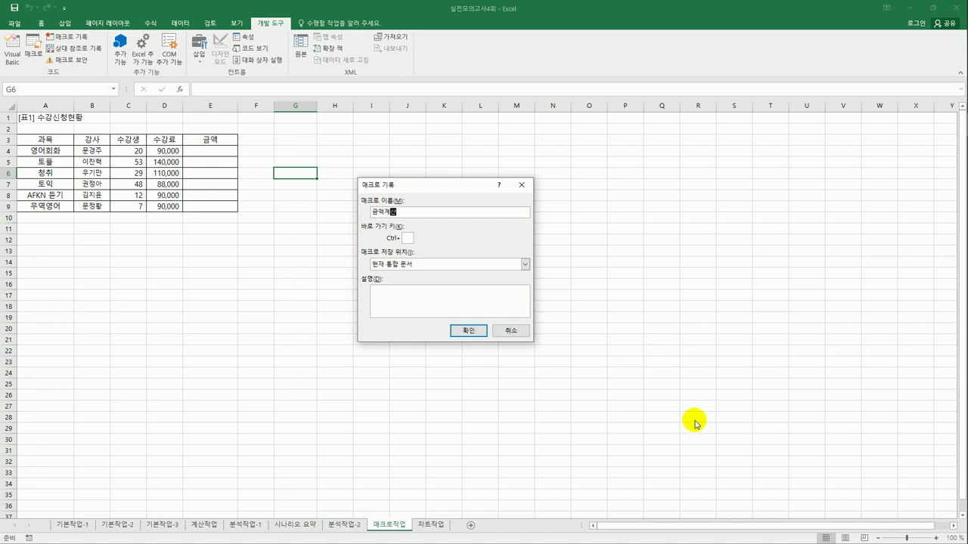
click(467, 337)
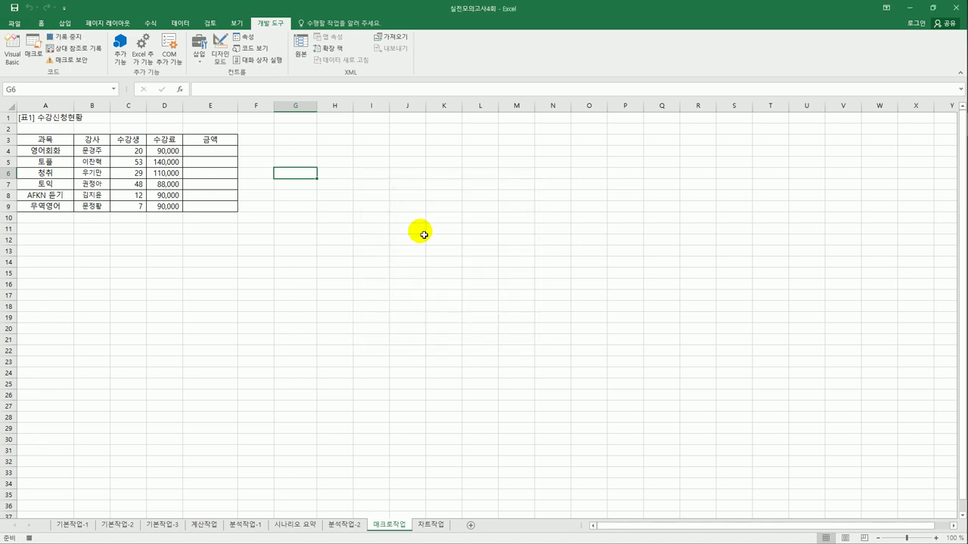
Step: Enter the formula =C4*D4 in cell E4 to calculate the 금액 for 영어회화
click(215, 156)
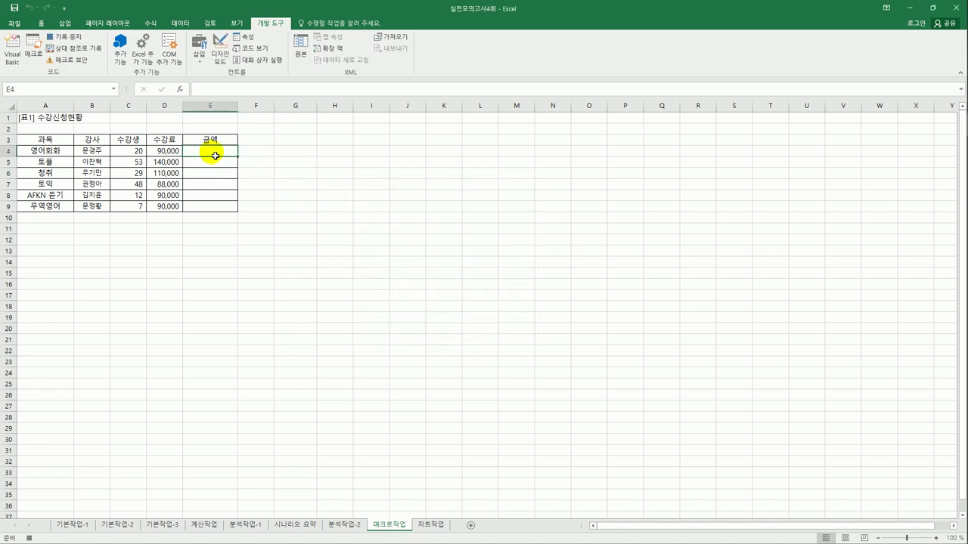
text(=)
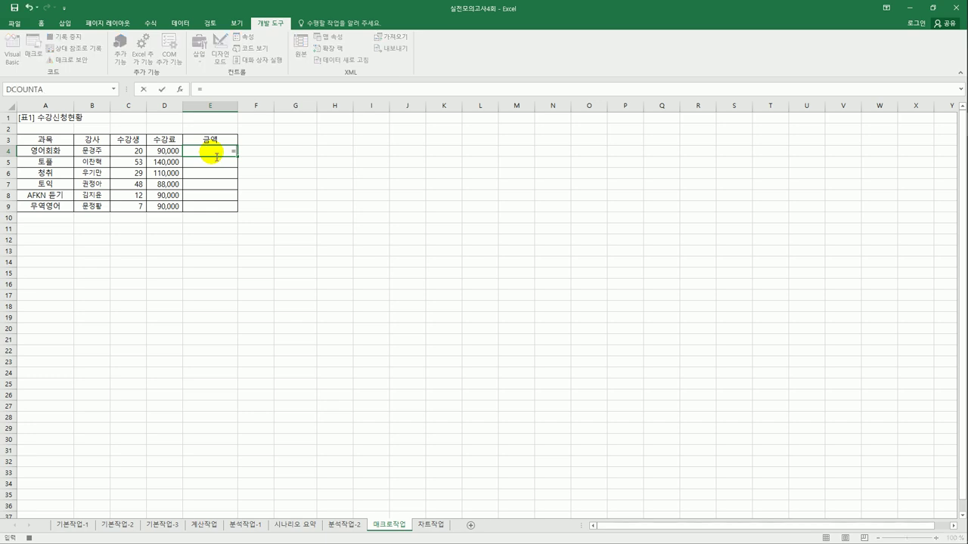
click(139, 153)
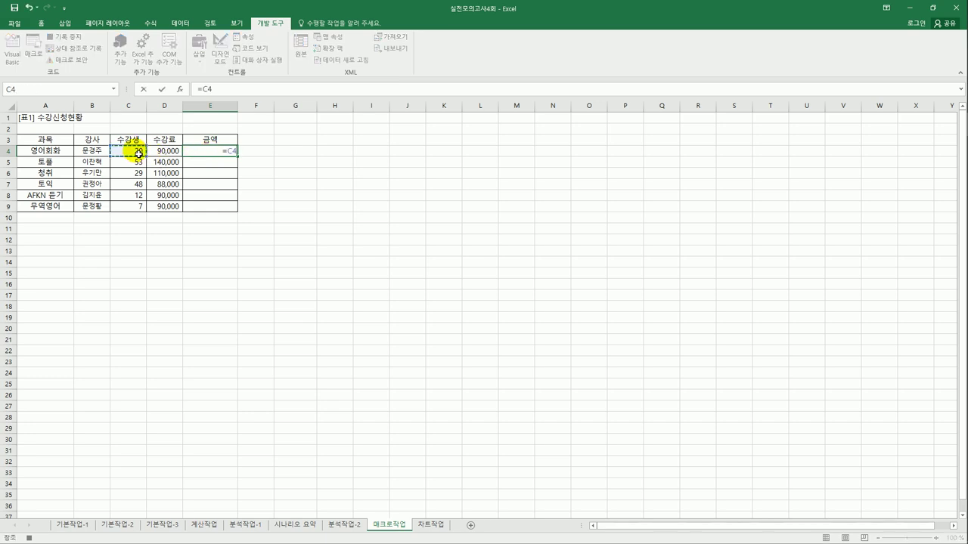
text(*)
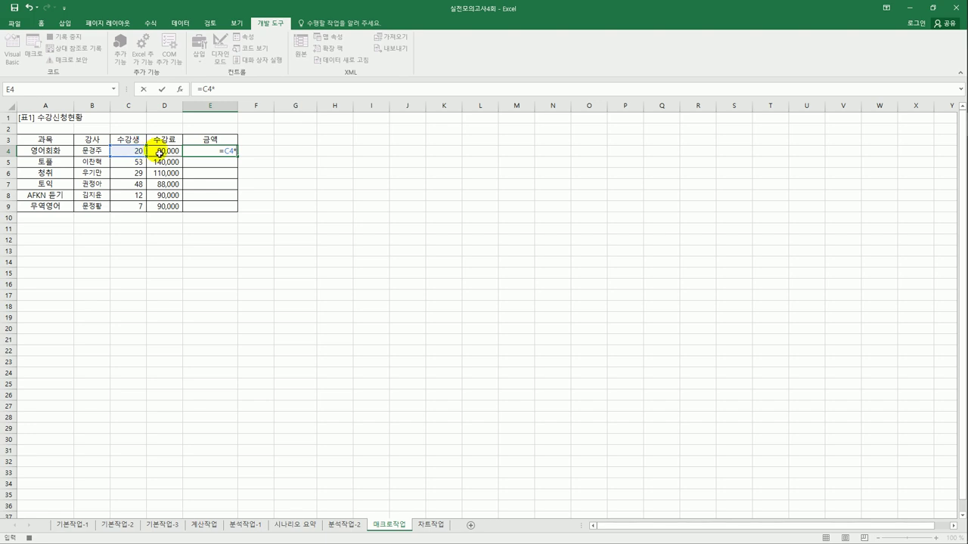
click(158, 151)
key(Return)
Step: Fill the E4 formula down through E9 and stop recording the macro
click(224, 151)
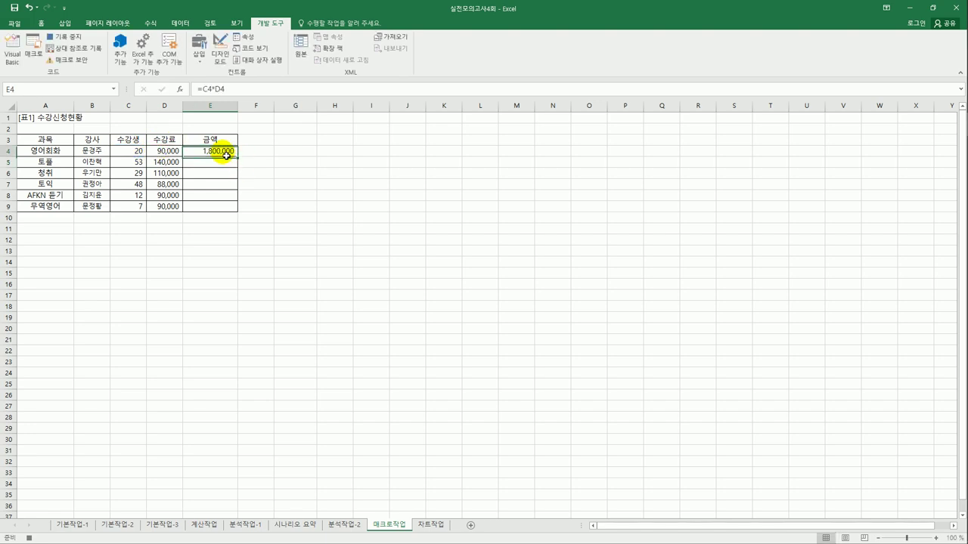
drag(238, 156, 227, 209)
click(222, 207)
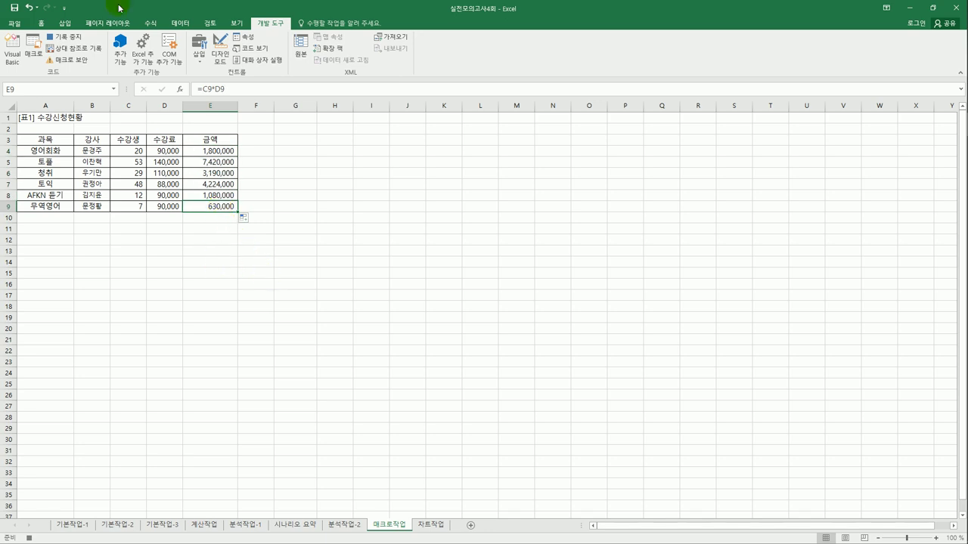
click(76, 36)
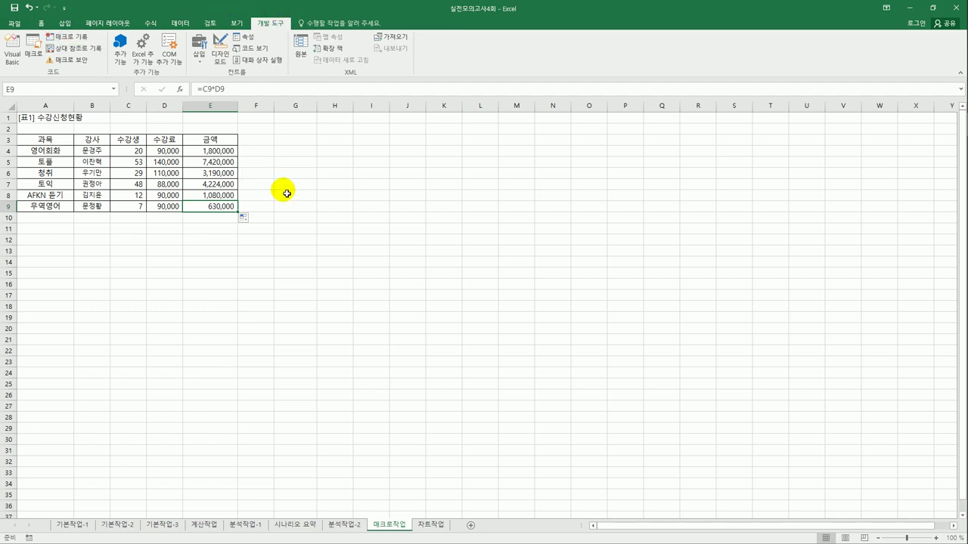
click(316, 252)
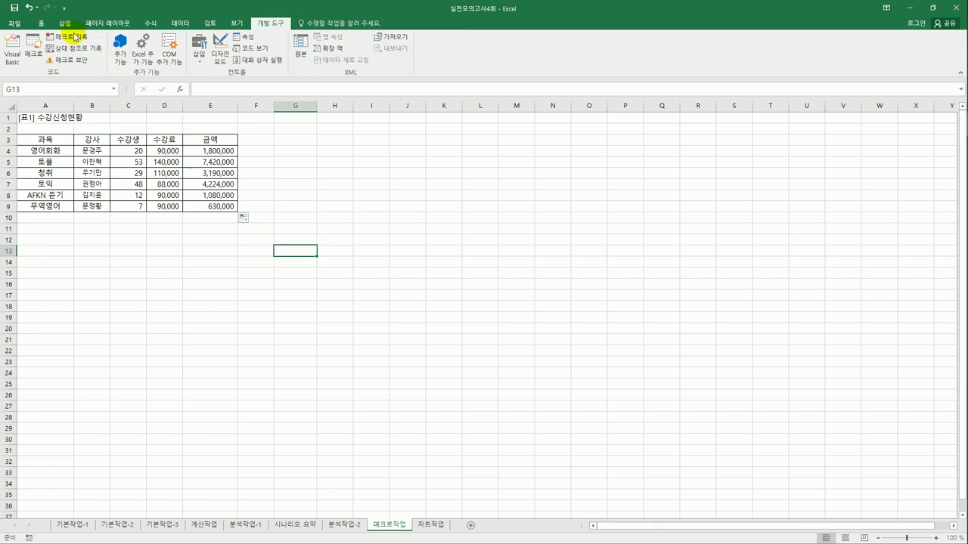
Step: Insert a hexagon covering G3:G5, 1.75 cm high and 2.25 cm wide, with the text 금액
click(63, 25)
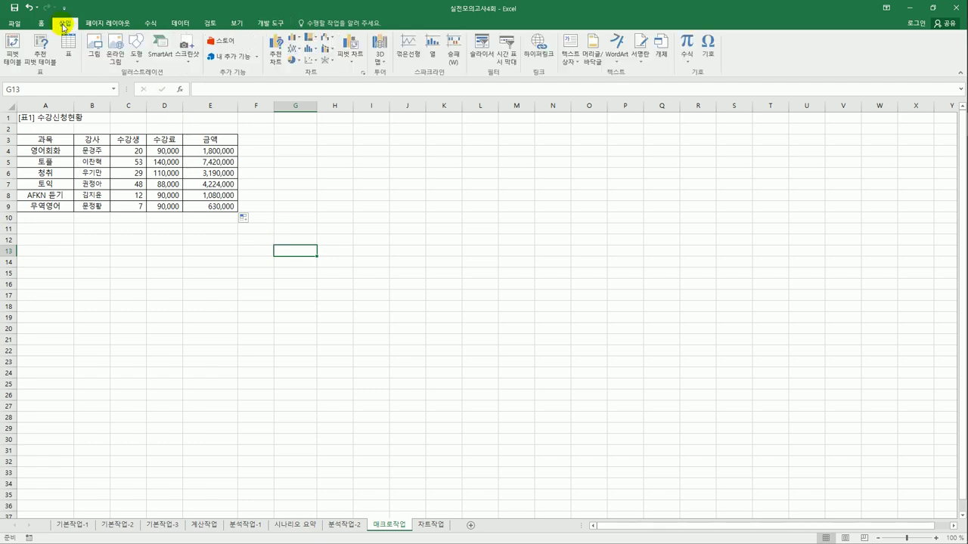
click(135, 56)
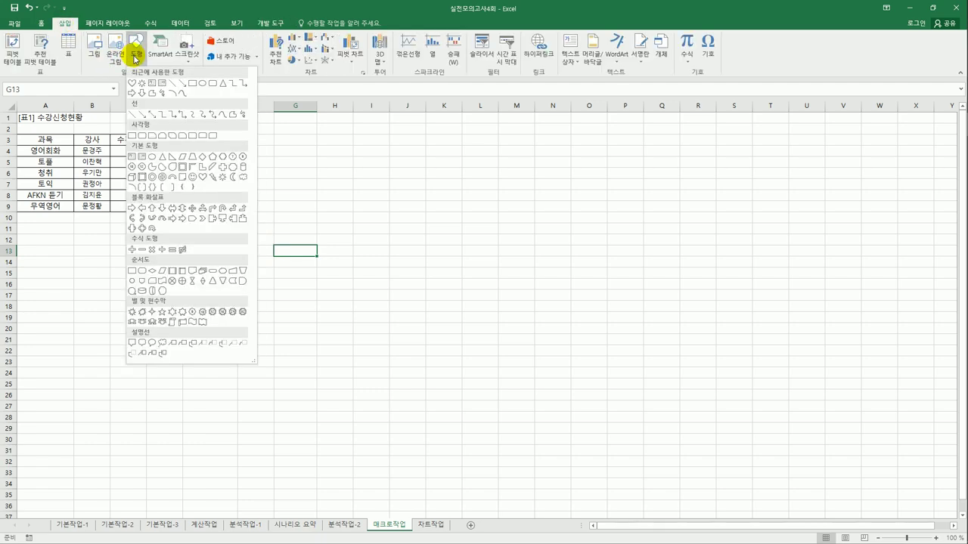
click(226, 157)
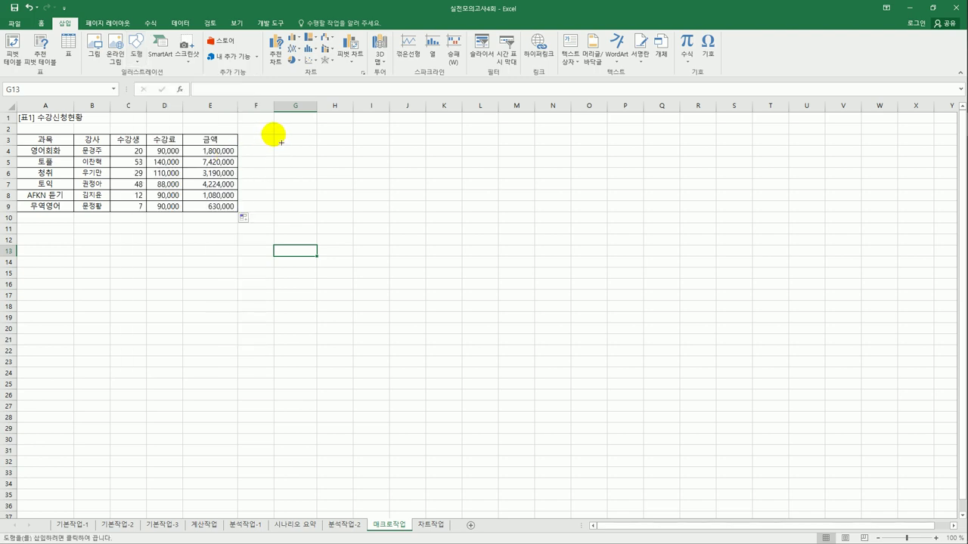
mouse_move(282, 141)
mouse_down()
mouse_move(310, 157)
mouse_move(303, 169)
mouse_move(317, 168)
mouse_up()
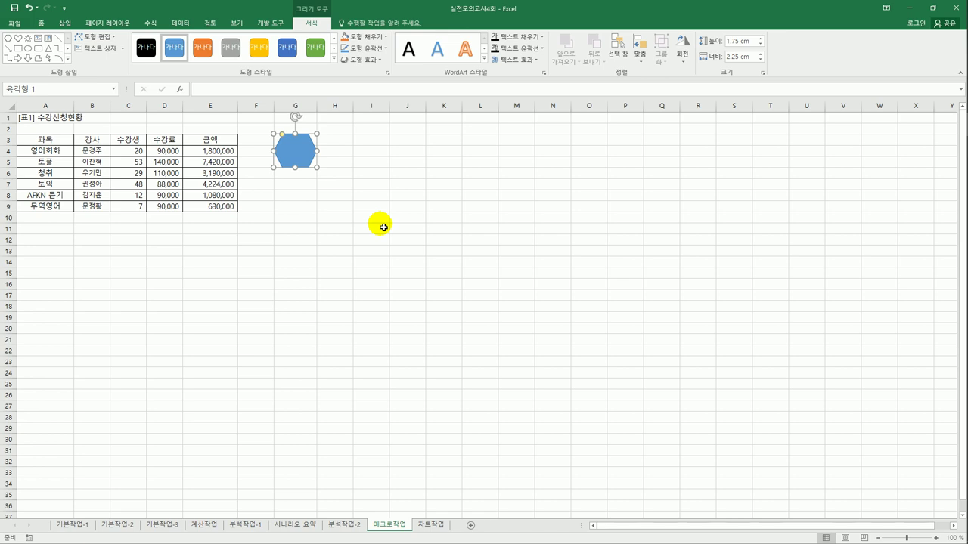
text(금액)
Step: Assign the 금액계산 macro to the hexagon and deselect the shape
right_click(309, 146)
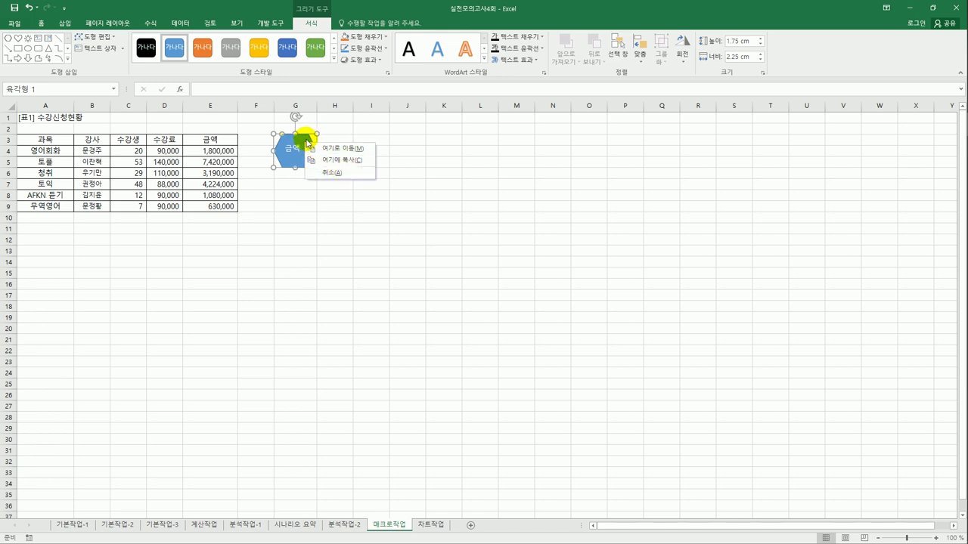
right_click(305, 145)
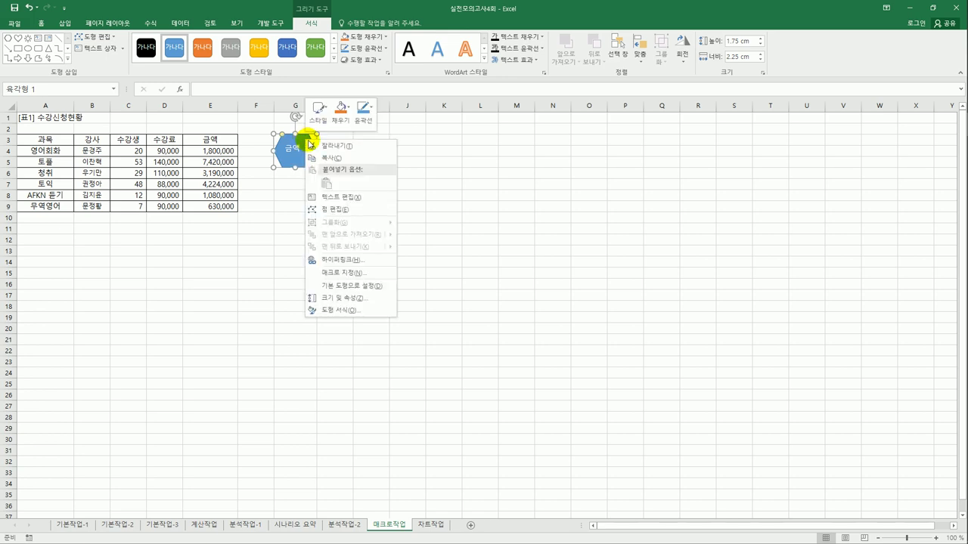
click(354, 273)
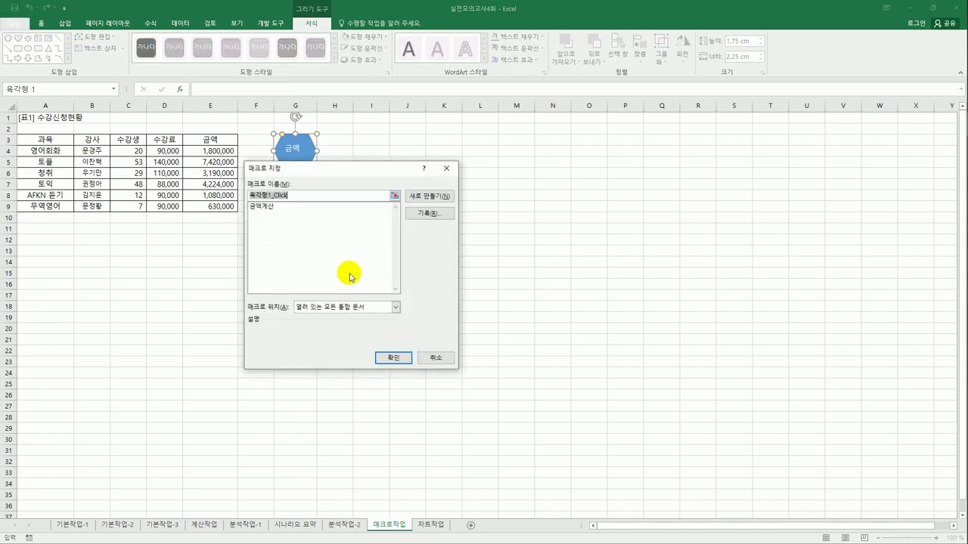
click(278, 207)
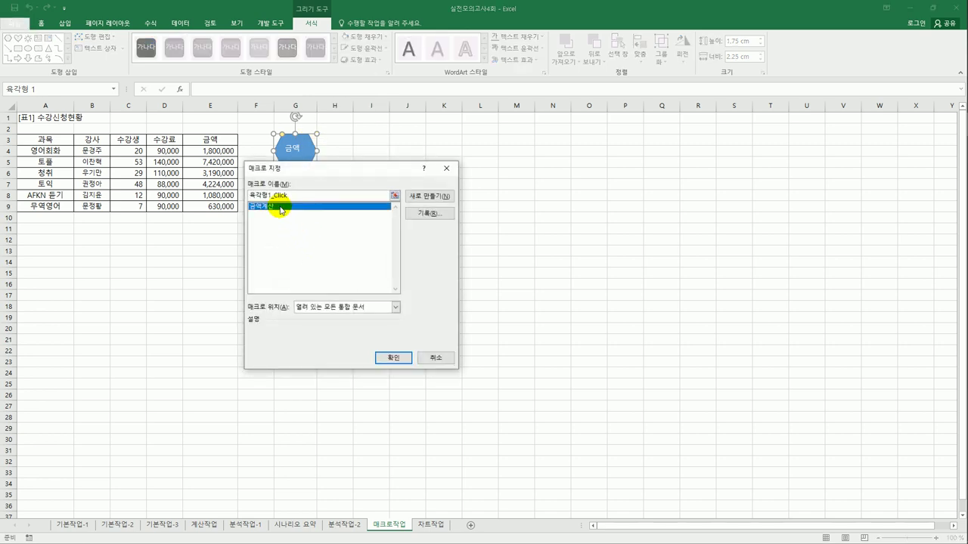
click(400, 359)
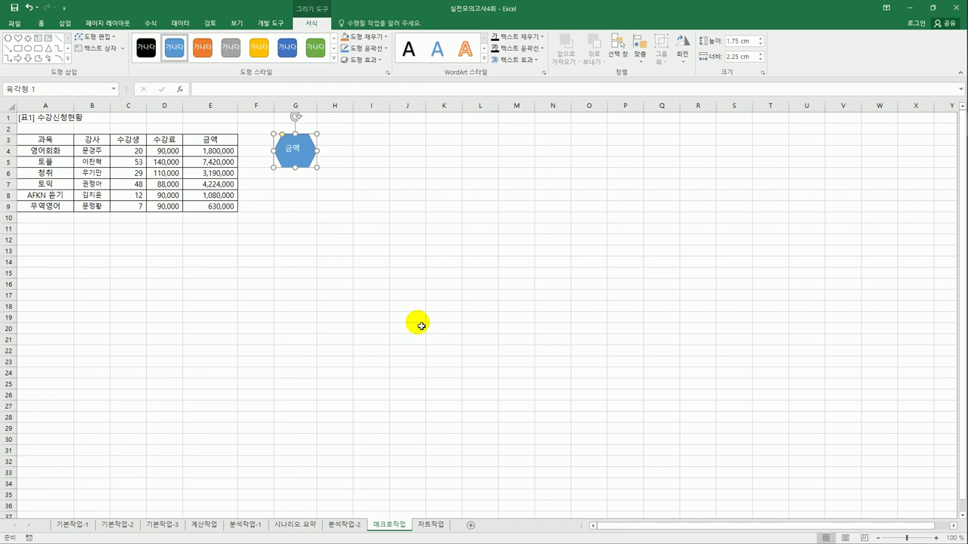
click(417, 321)
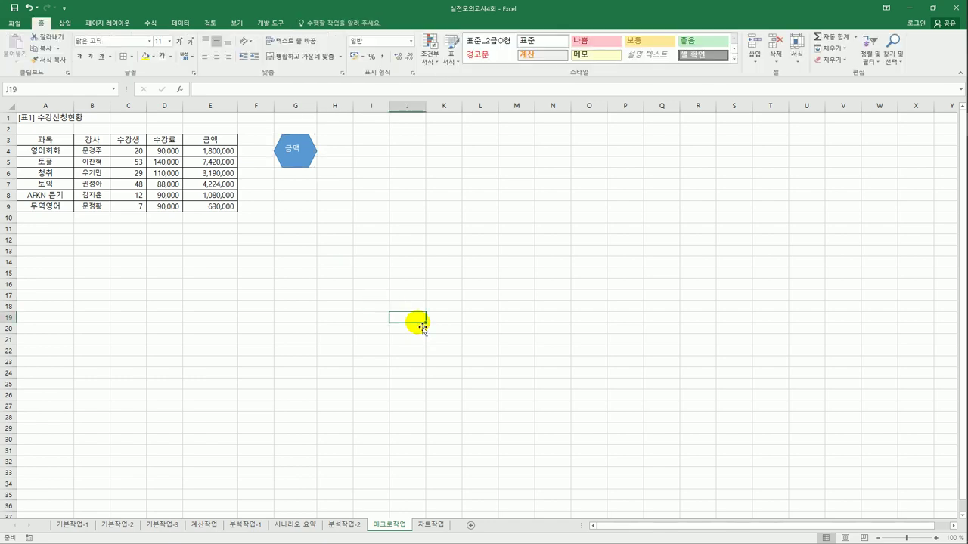
Step: Start recording a second macro named 서식지정, stored in the current workbook
click(266, 24)
click(70, 36)
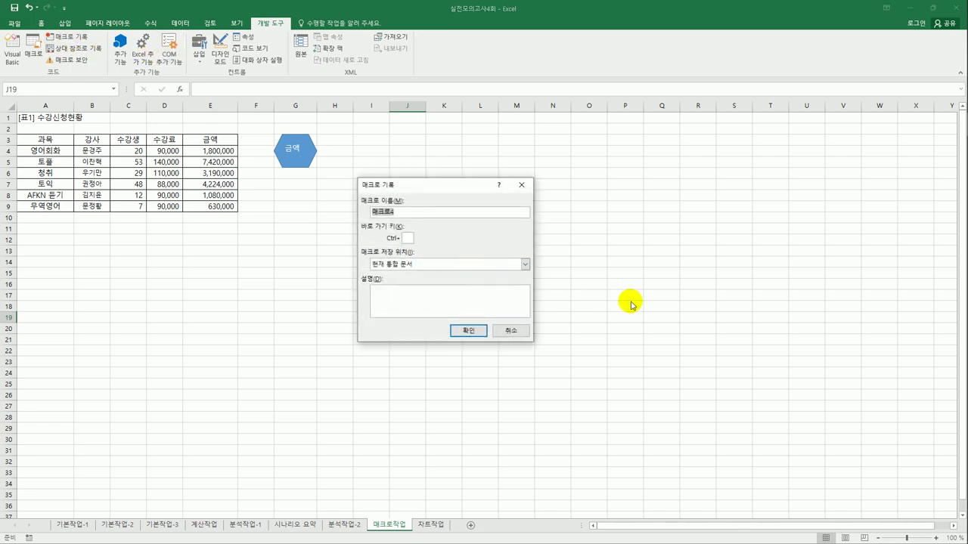
text(서식지정)
click(480, 330)
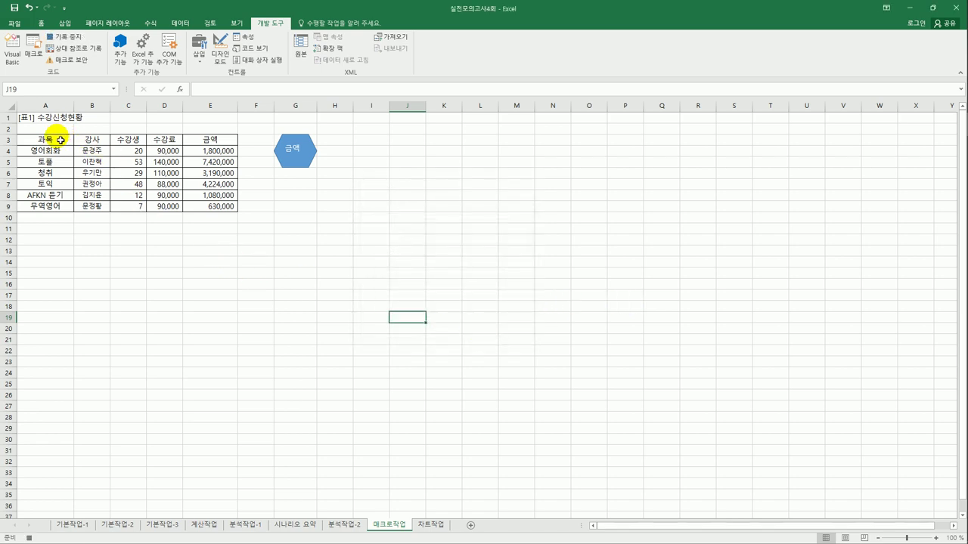
Step: Format the header cells A3:E3 in bold with the standard yellow fill color
drag(60, 138, 194, 139)
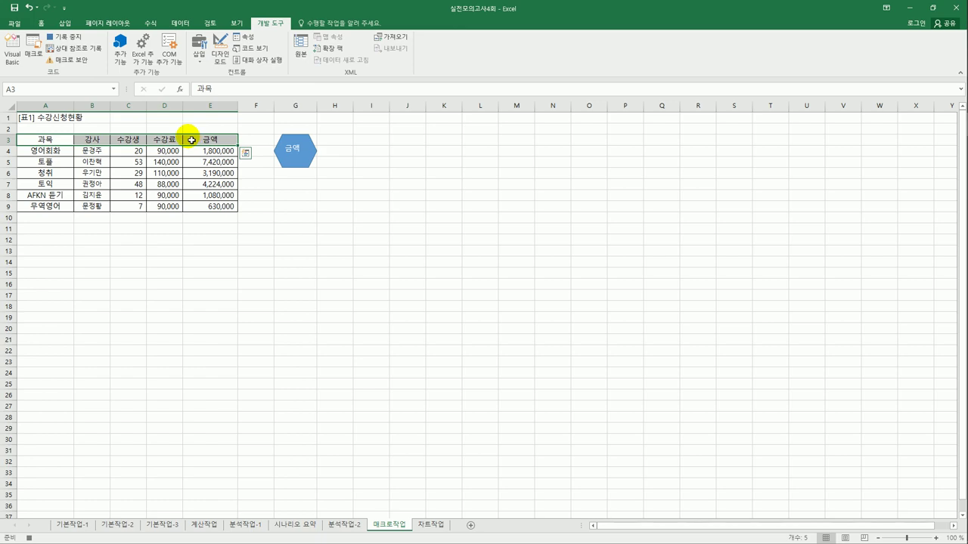
click(41, 24)
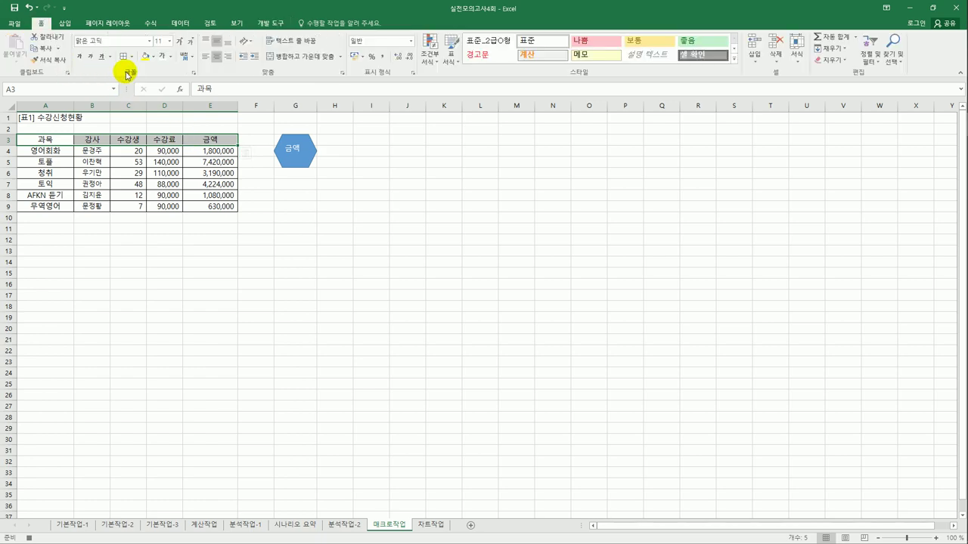
click(78, 57)
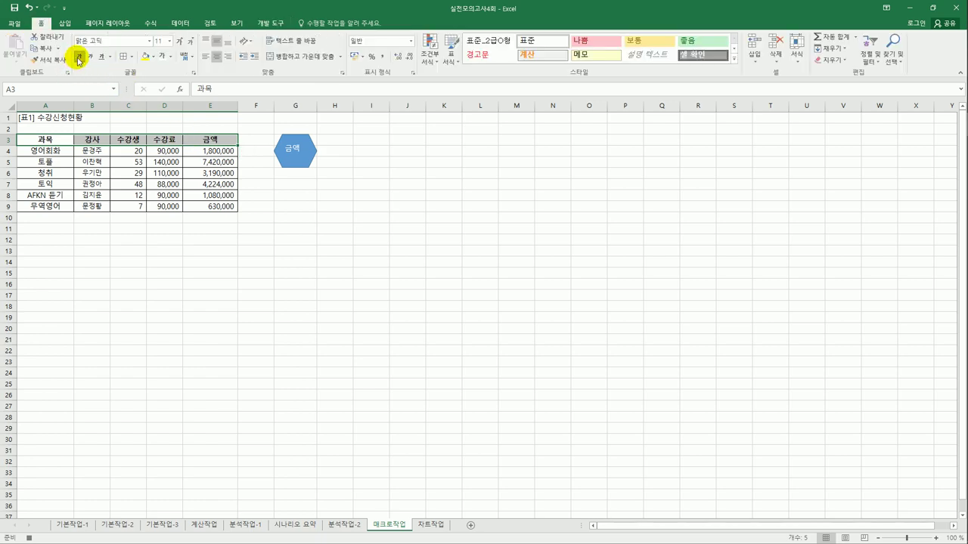
click(153, 57)
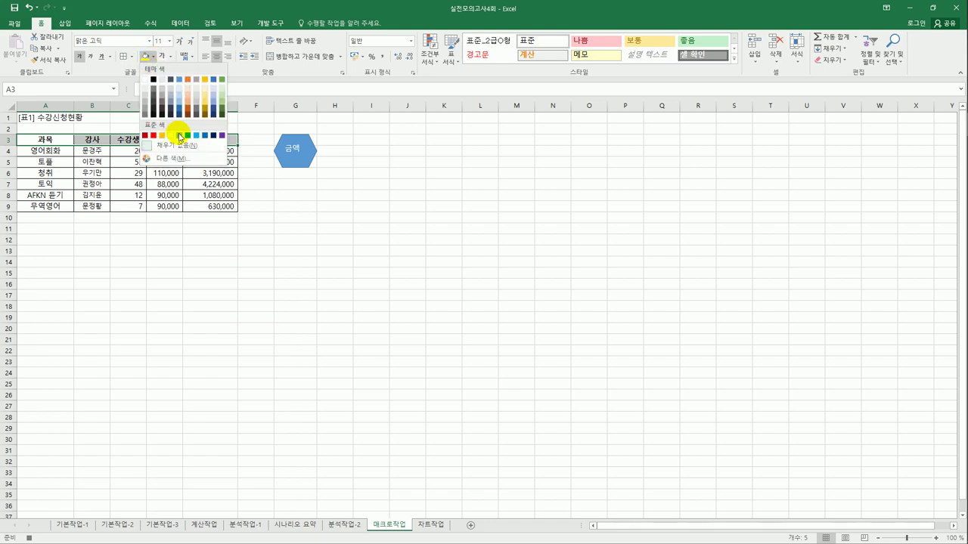
click(171, 136)
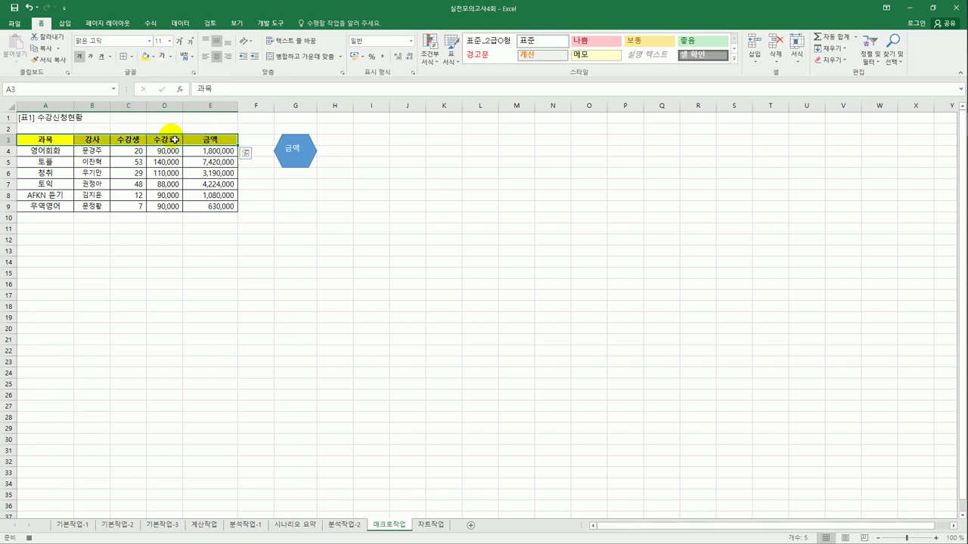
click(214, 143)
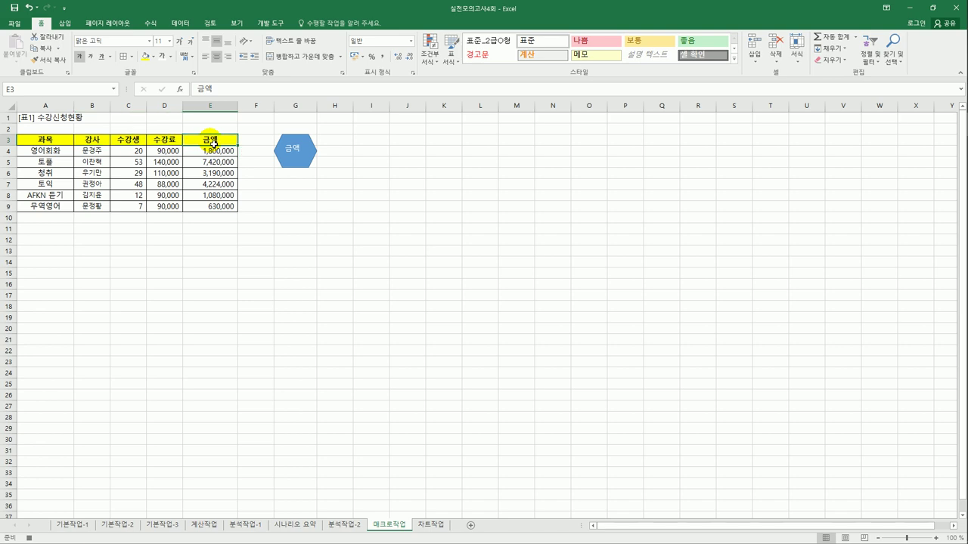
Step: Stop recording the 서식지정 macro and select empty cell H12
click(268, 22)
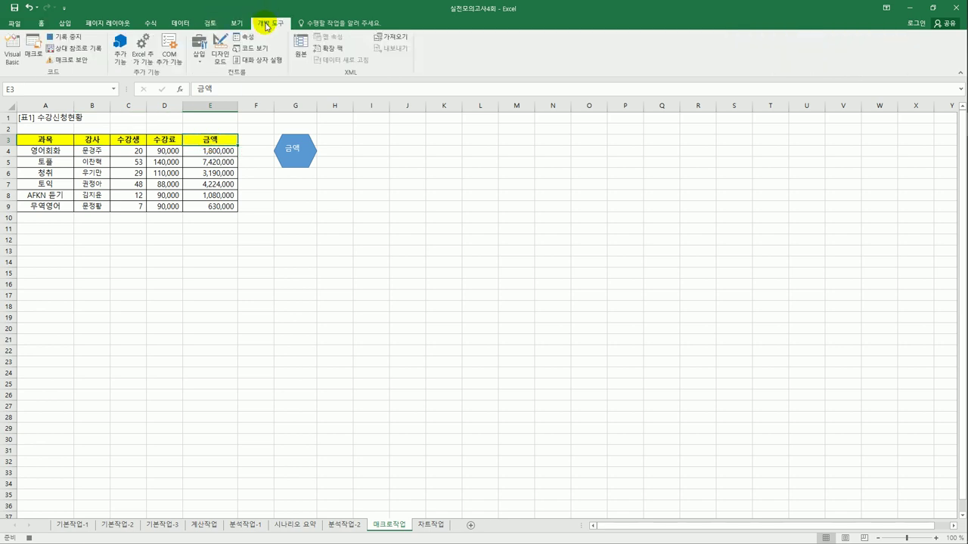
click(66, 38)
click(302, 218)
click(349, 241)
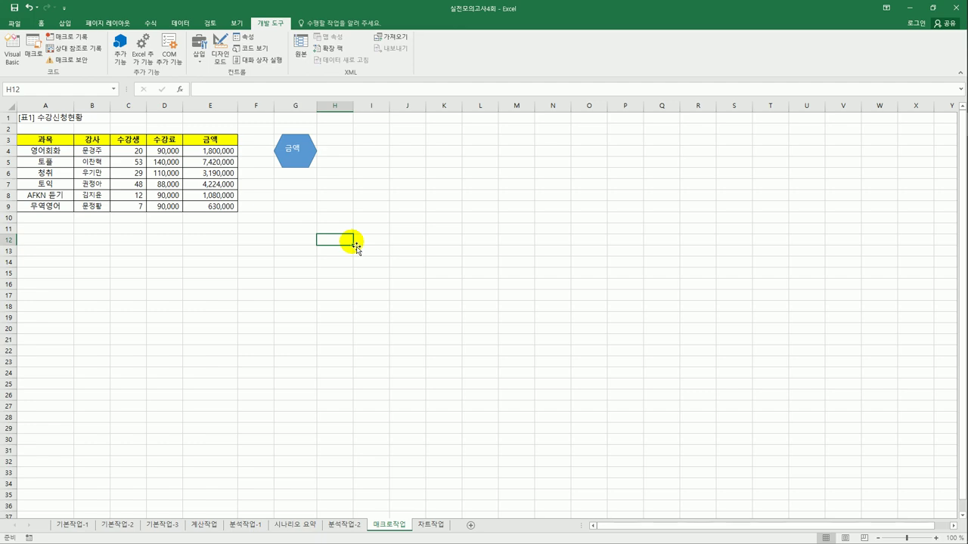
Step: Draw a rounded rectangle over G7:G9, about 1.75 cm high and 2.25 cm wide, and label it 서식
click(65, 23)
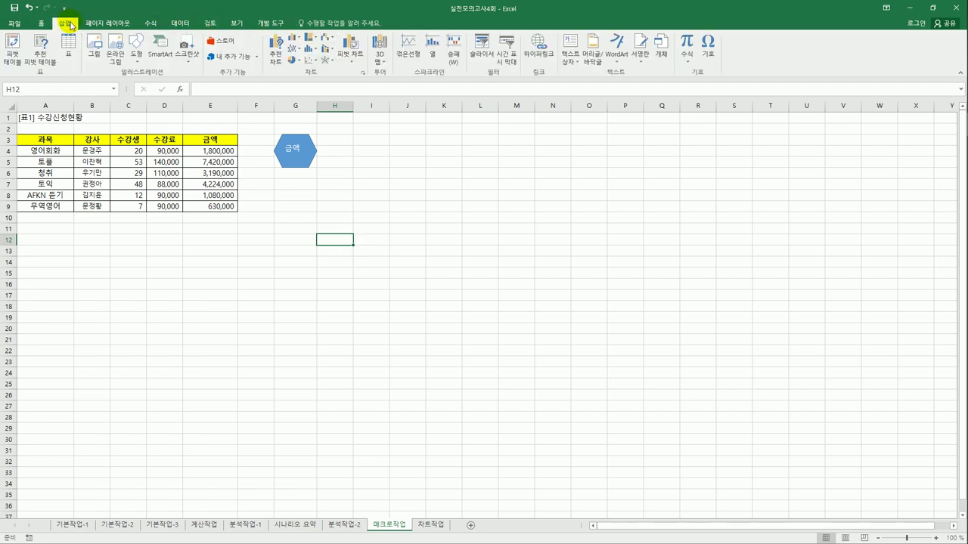
click(135, 44)
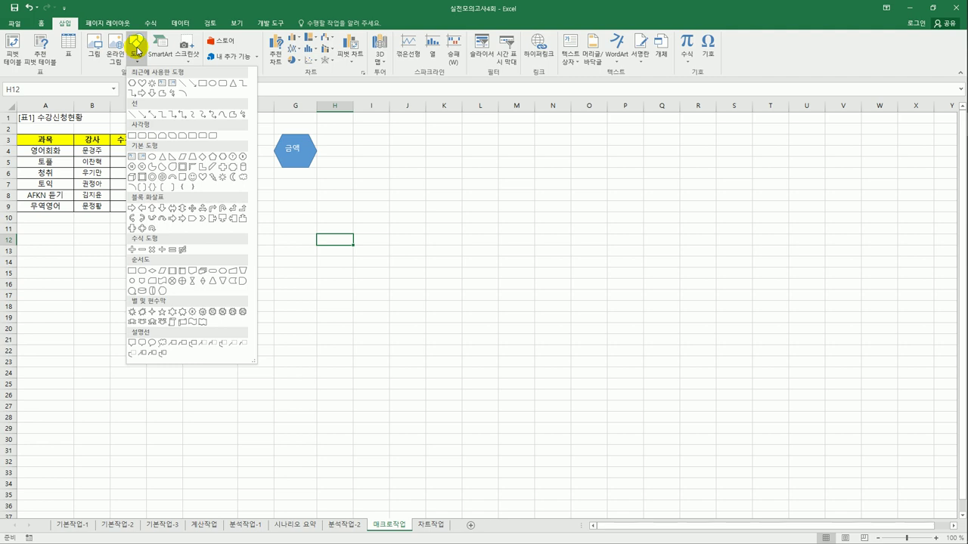
click(146, 135)
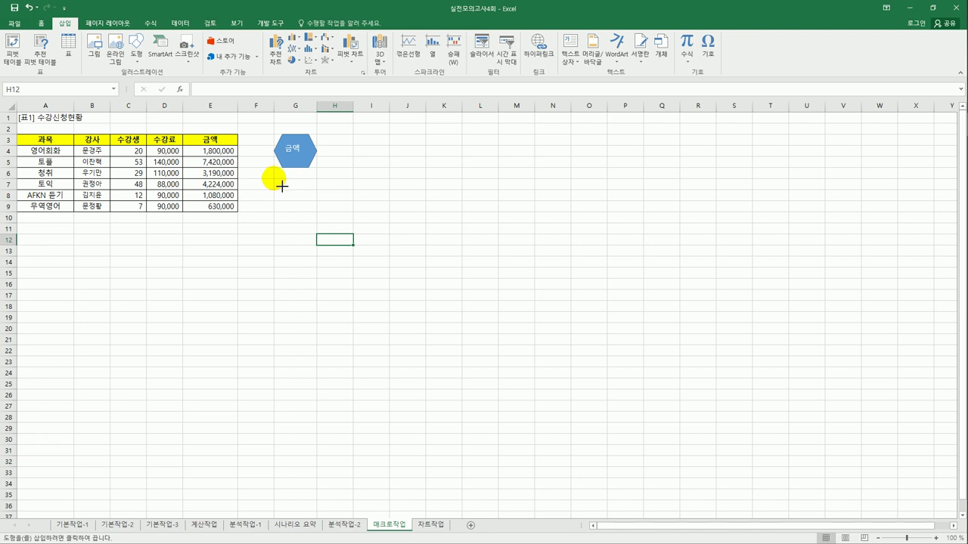
mouse_move(281, 186)
mouse_down()
mouse_move(311, 190)
mouse_move(312, 216)
mouse_up()
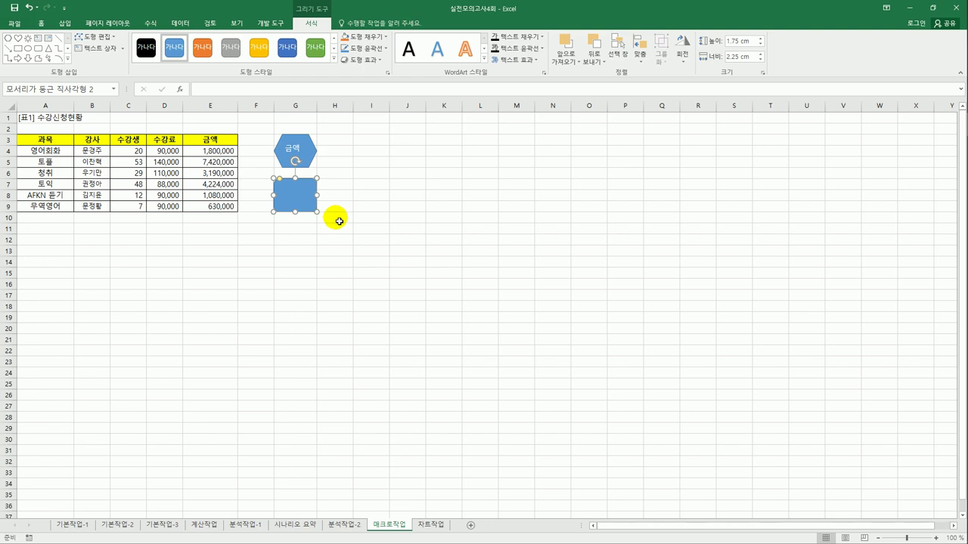
text(서식)
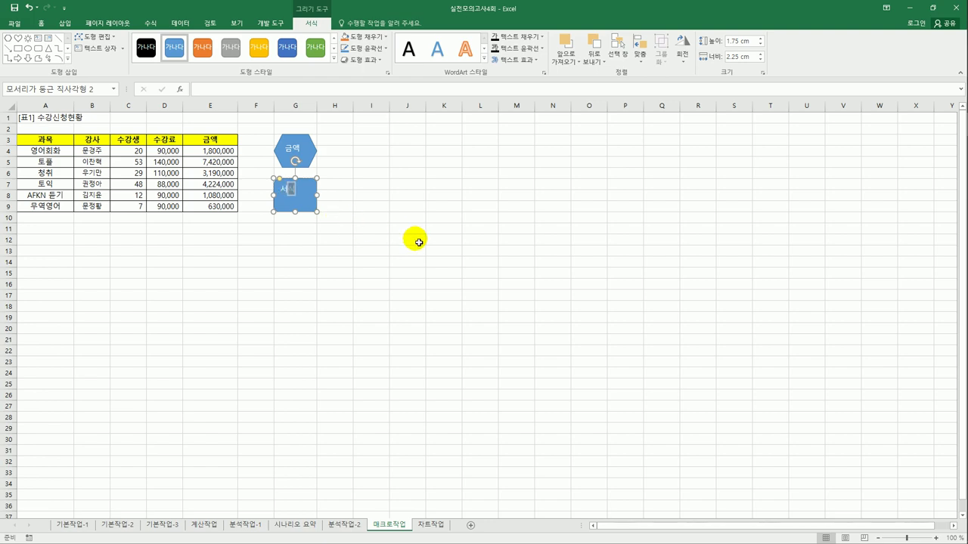
Step: Assign the 서식지정 macro to the rounded rectangle and test it by running it from the shape
click(313, 188)
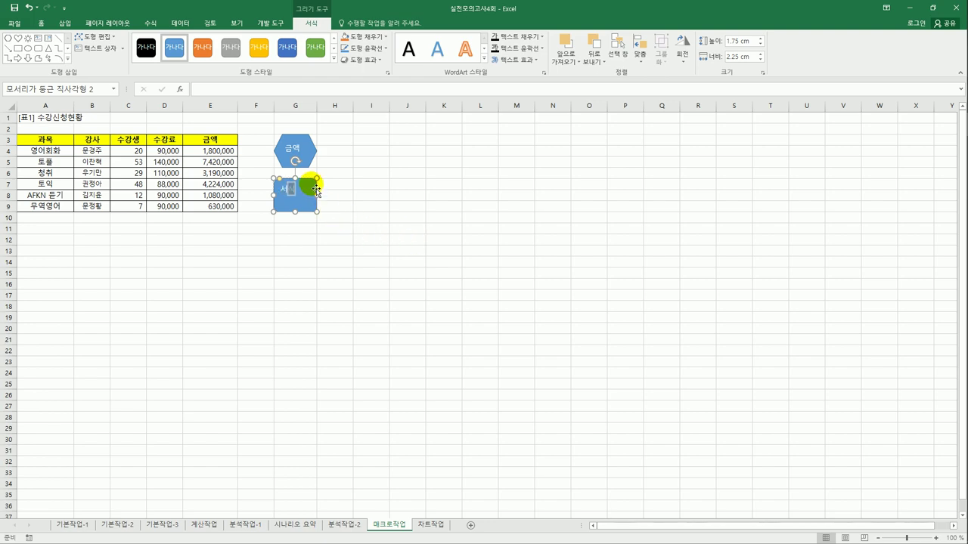
right_click(313, 188)
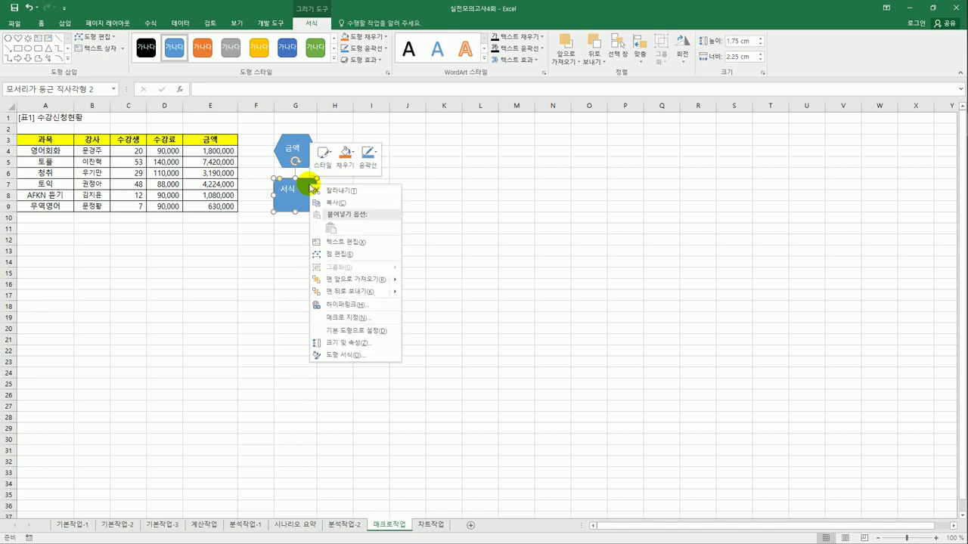
click(356, 316)
click(275, 260)
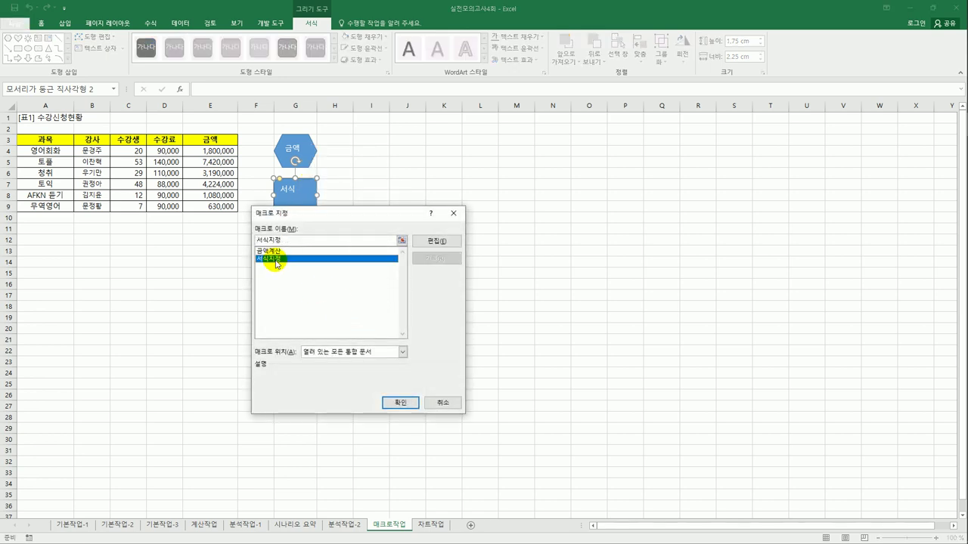
click(410, 412)
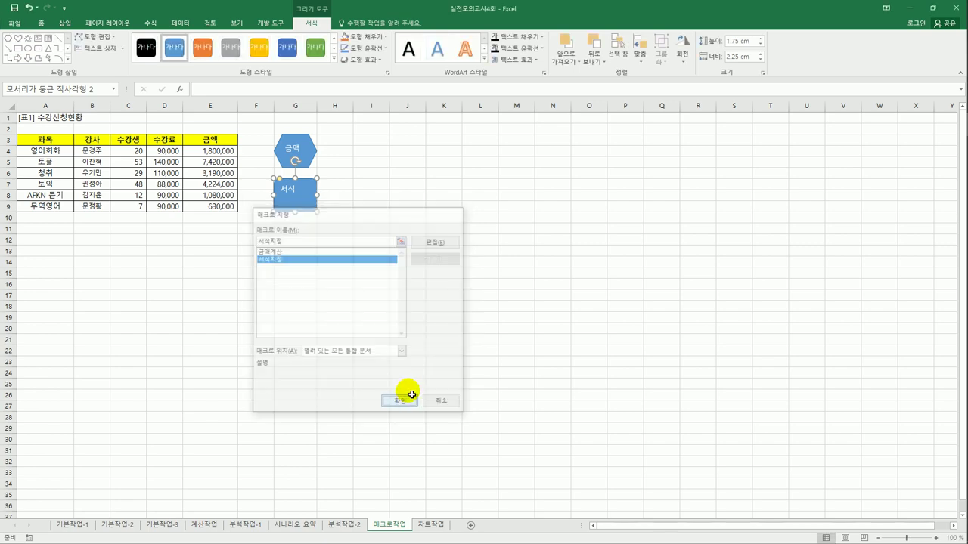
click(381, 224)
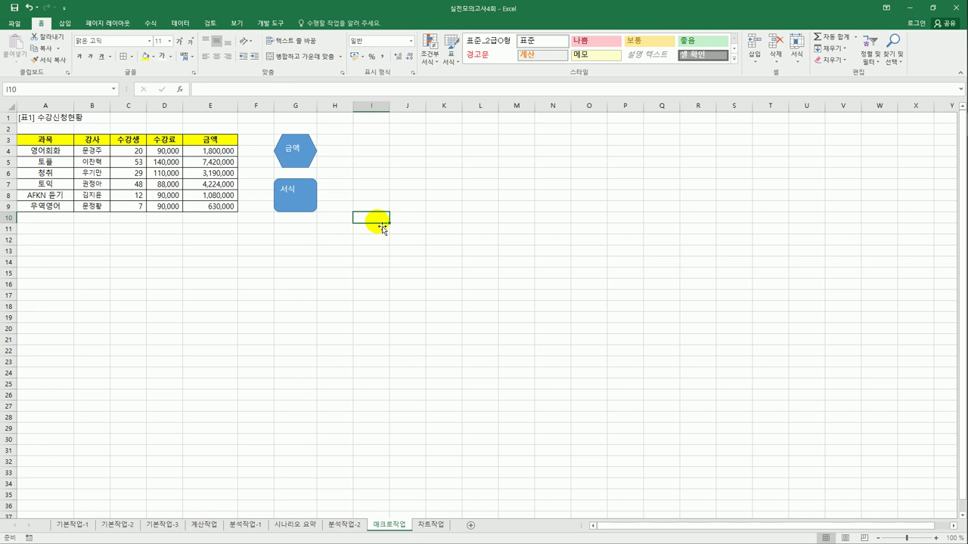
click(289, 196)
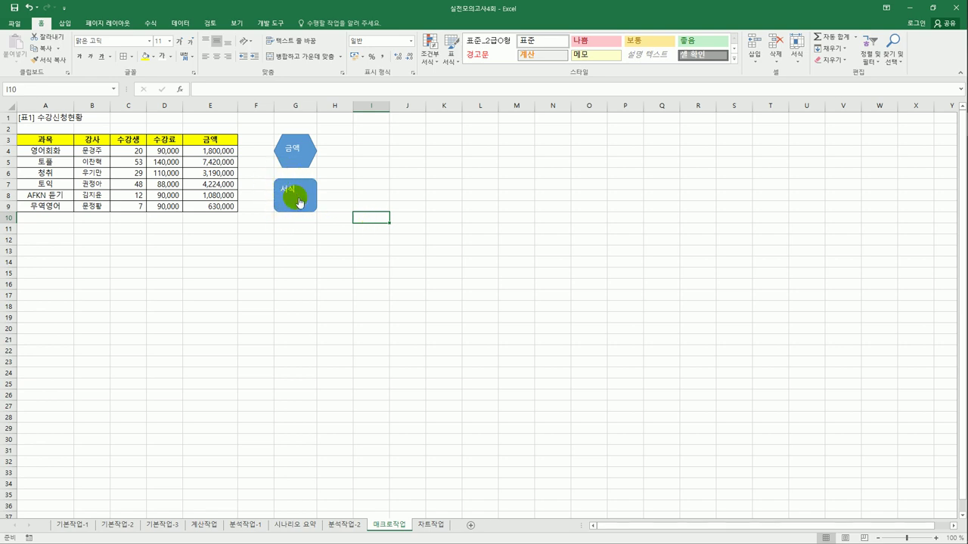
click(338, 195)
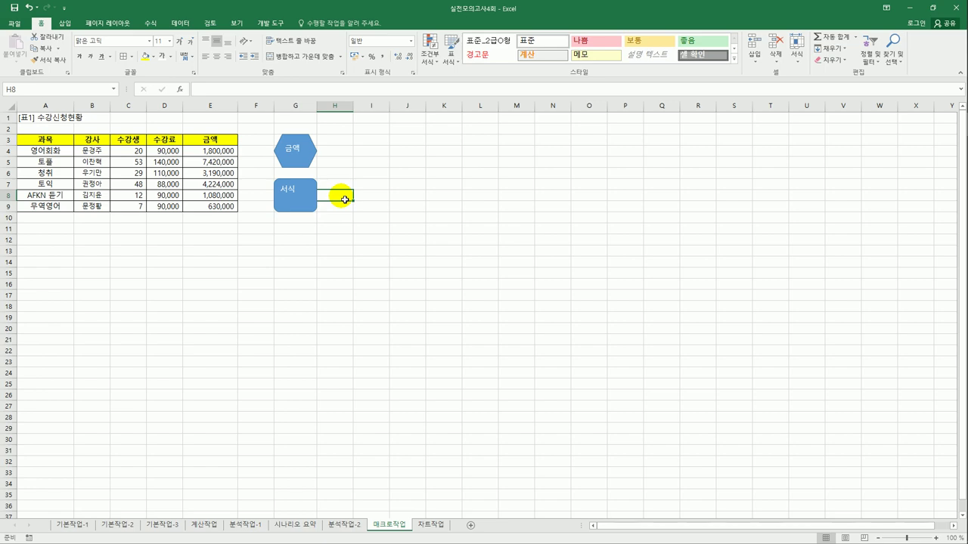
Step: On the 차트작업 sheet, change the 2월매출 pie chart to the 3차원 원형 (3-D pie) type
click(428, 525)
click(456, 341)
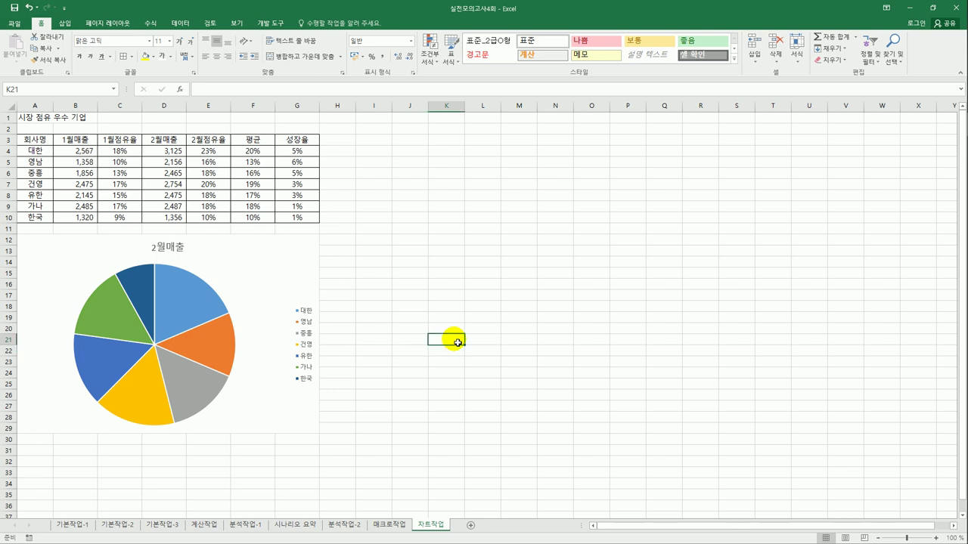
click(281, 267)
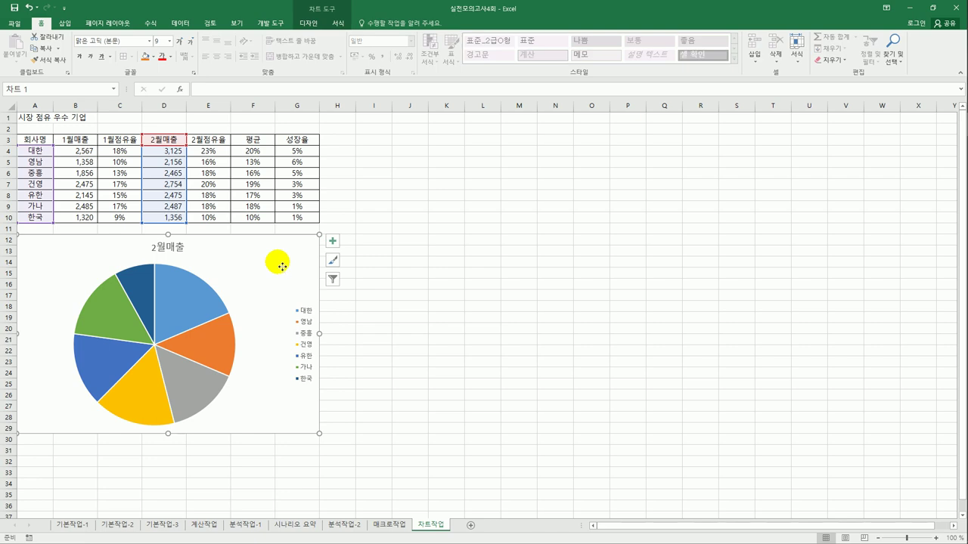
right_click(282, 267)
click(346, 350)
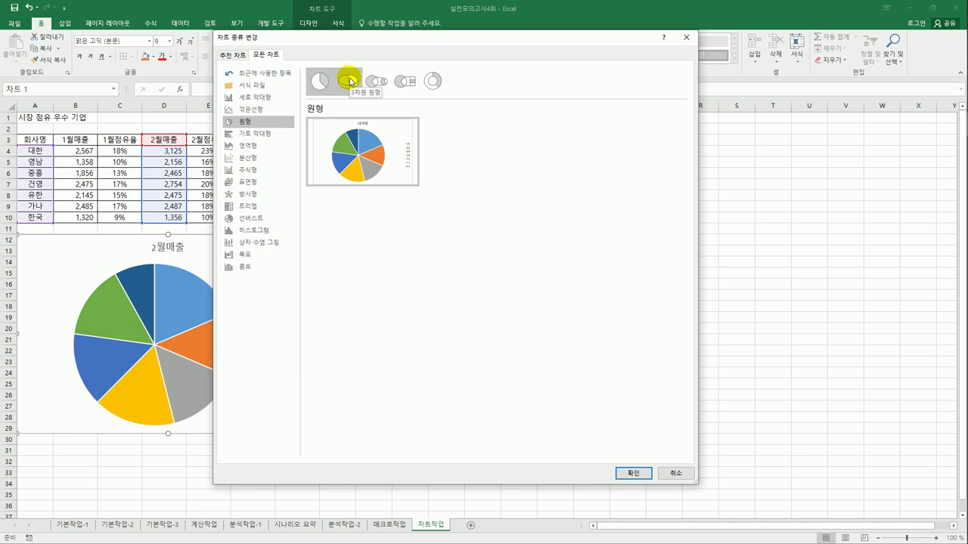
click(350, 82)
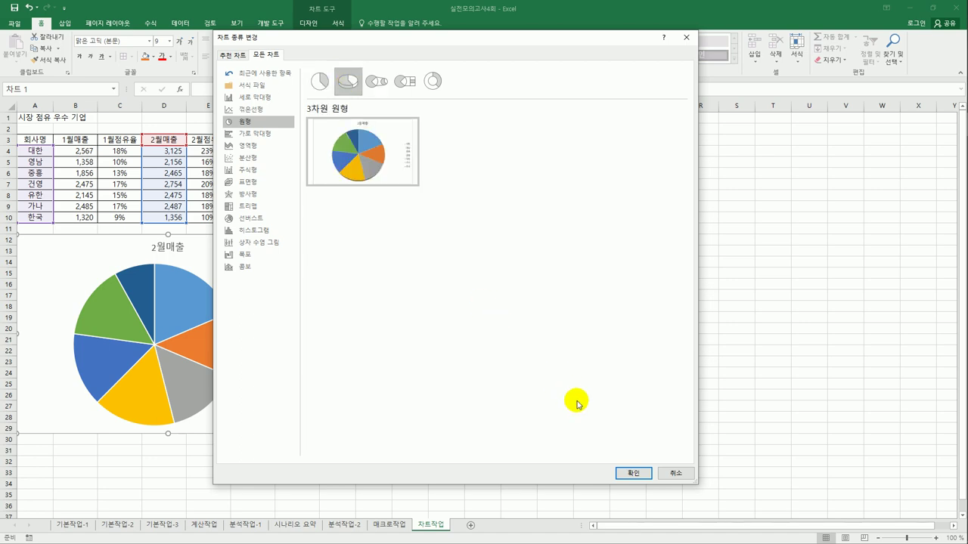
click(632, 473)
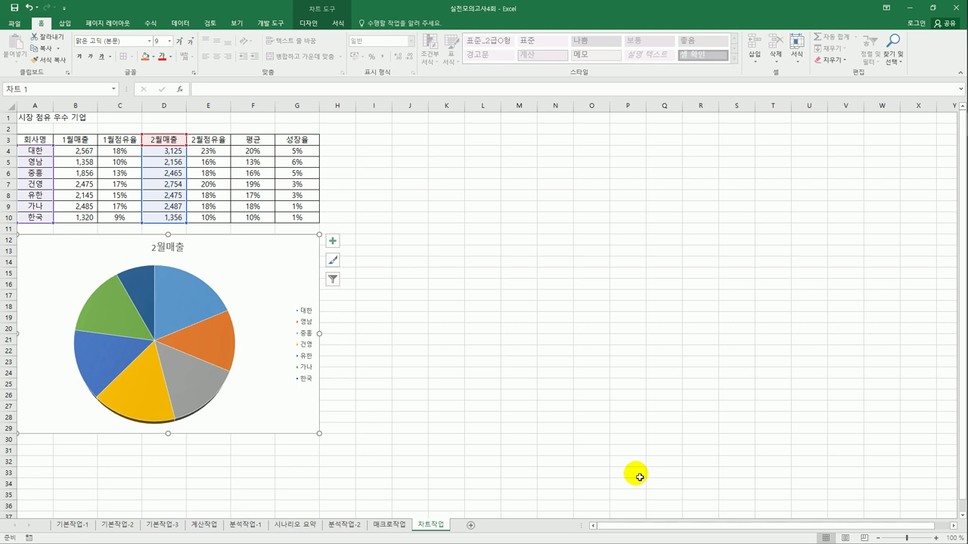
Step: Change the chart title text to 2월 우수 기업 시장 점유 구성
click(162, 249)
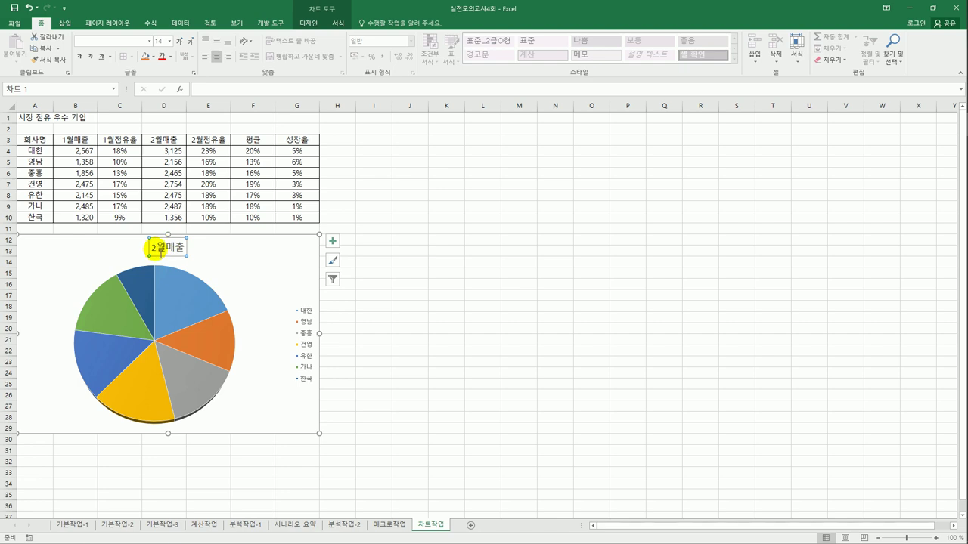
drag(159, 253, 182, 252)
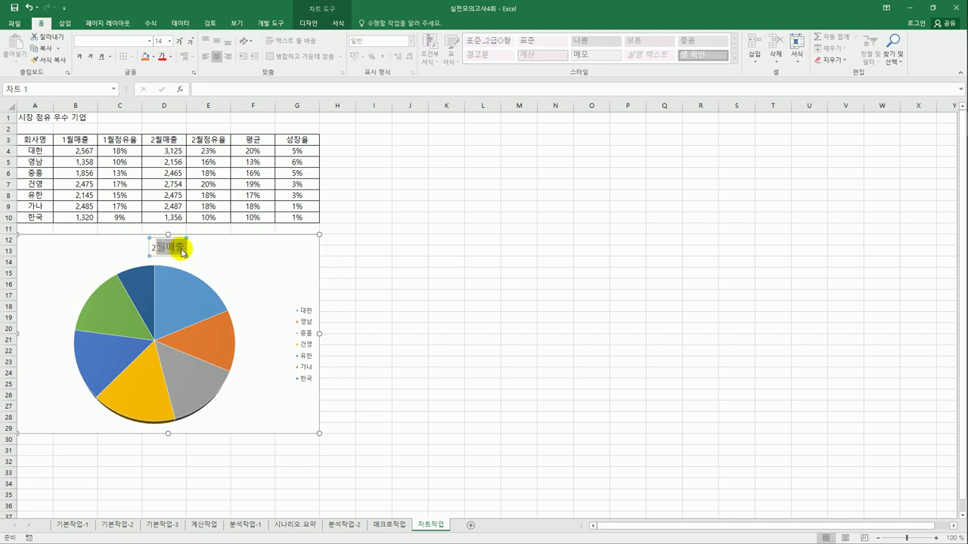
text(월)
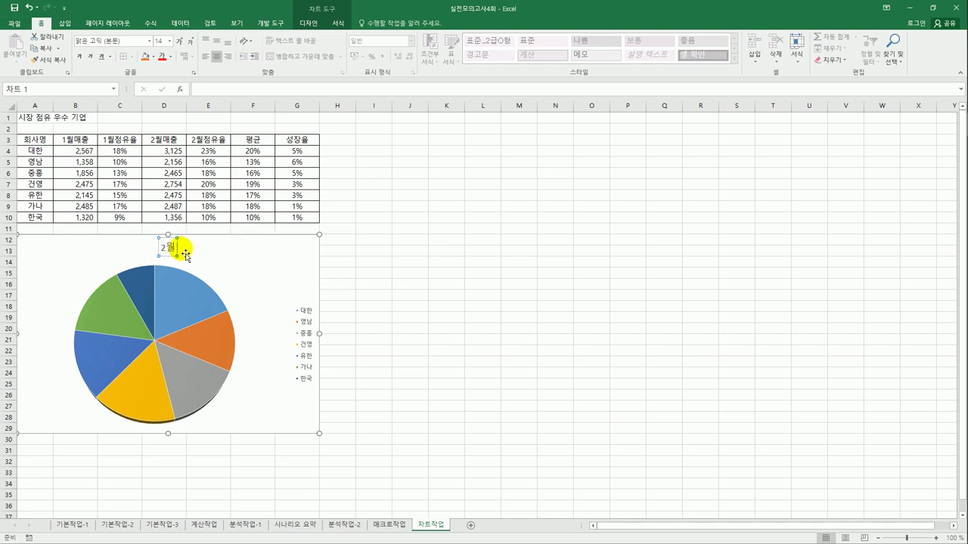
text( 우수 기업)
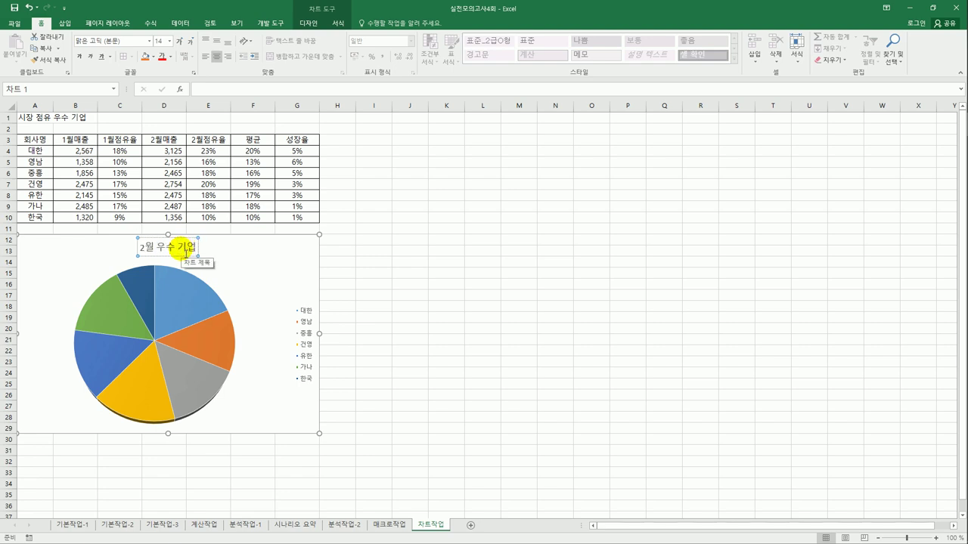
text( 시장 점유 구서)
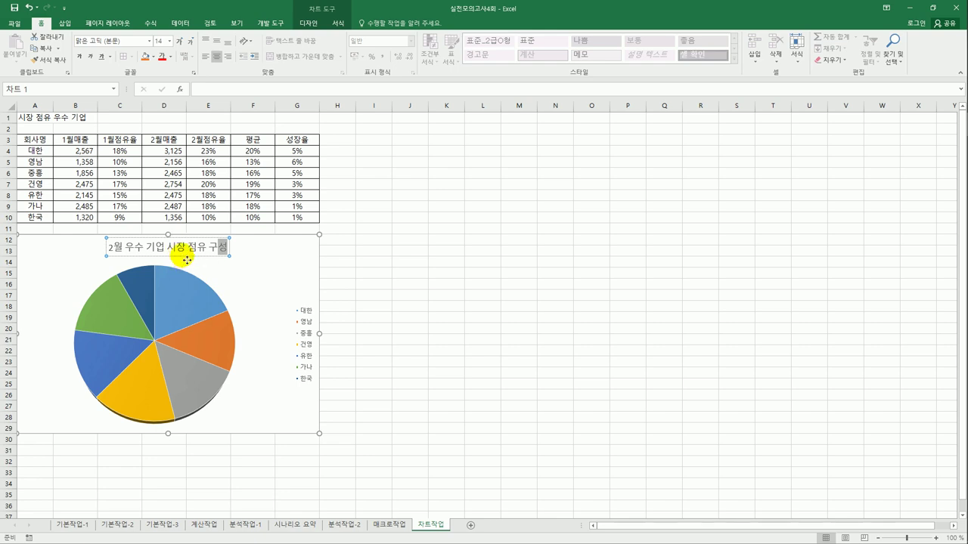
Step: Format the chart title in bold 굴림체 at size 16 and deselect the chart
click(186, 257)
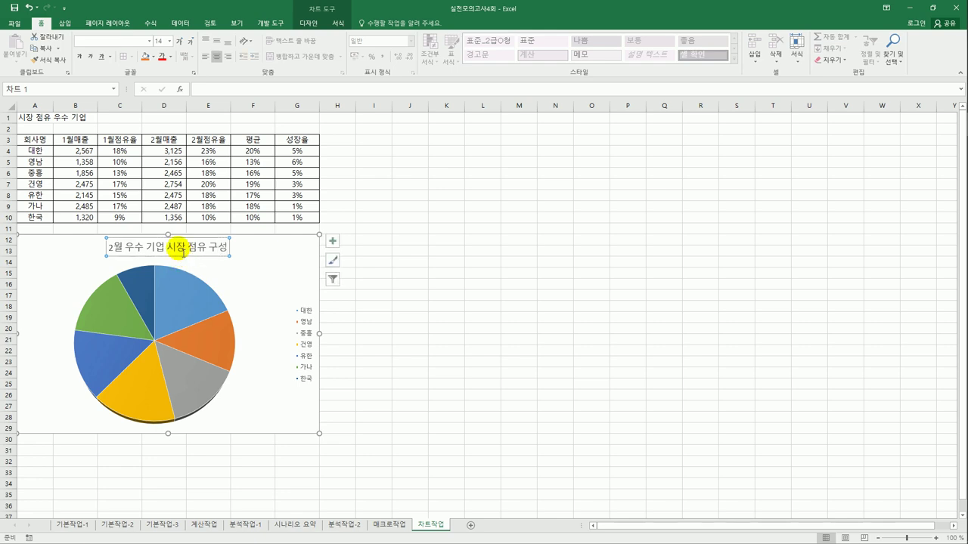
click(80, 57)
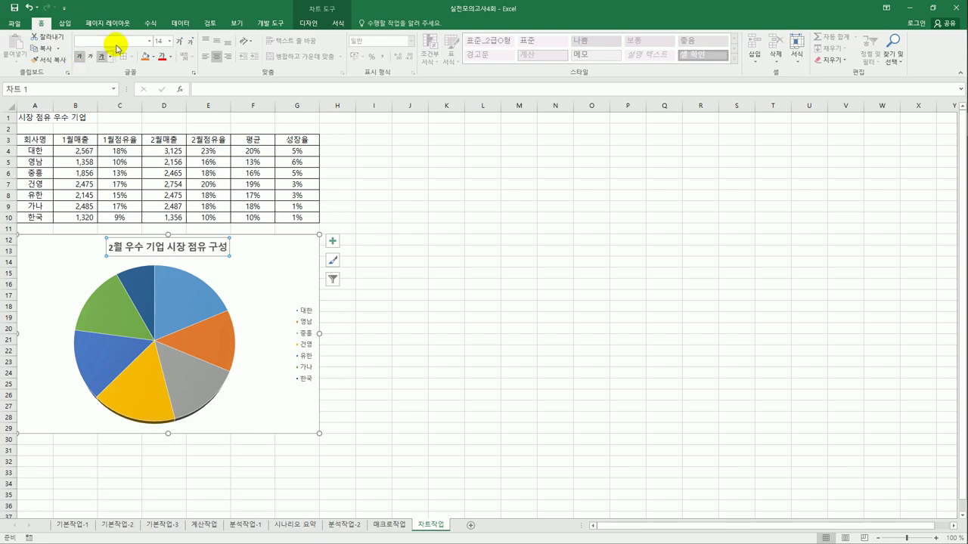
click(149, 42)
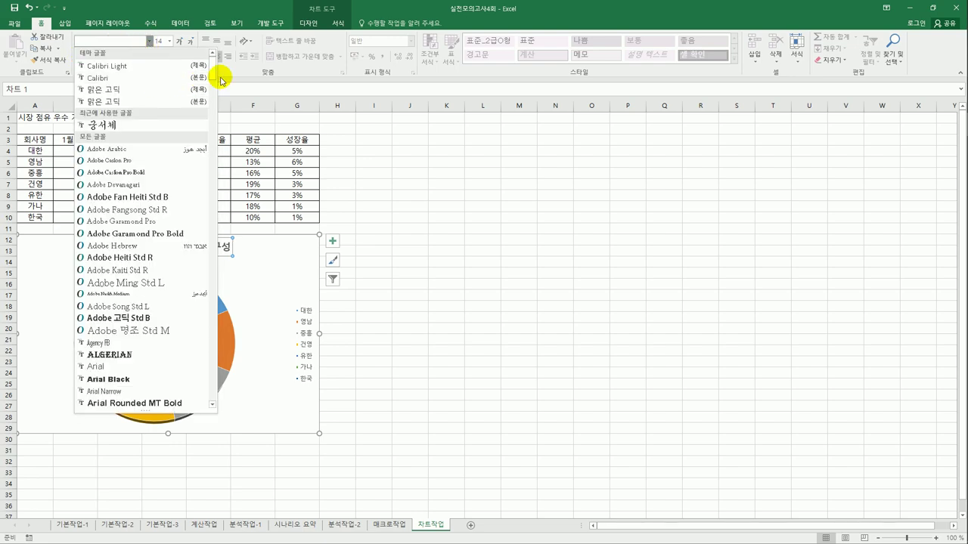
drag(212, 70, 210, 377)
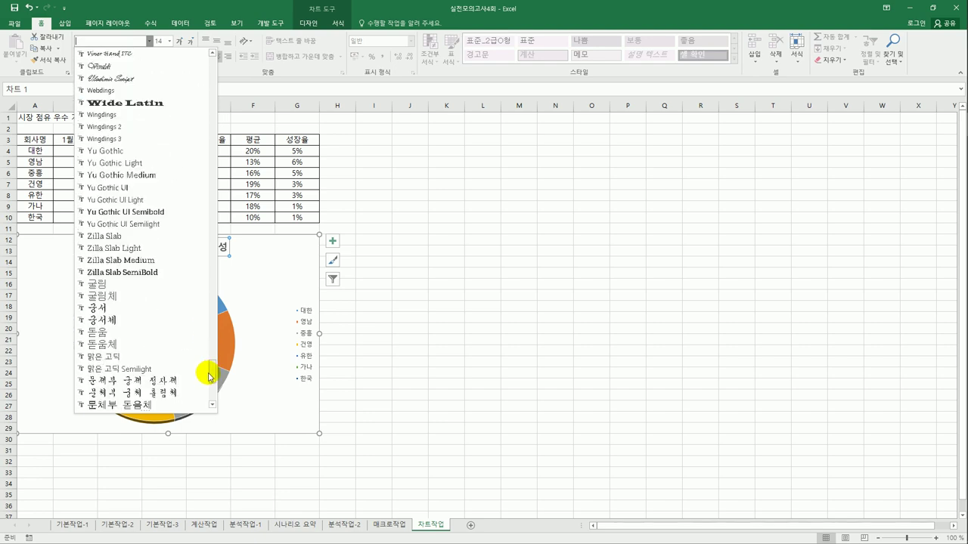
click(137, 297)
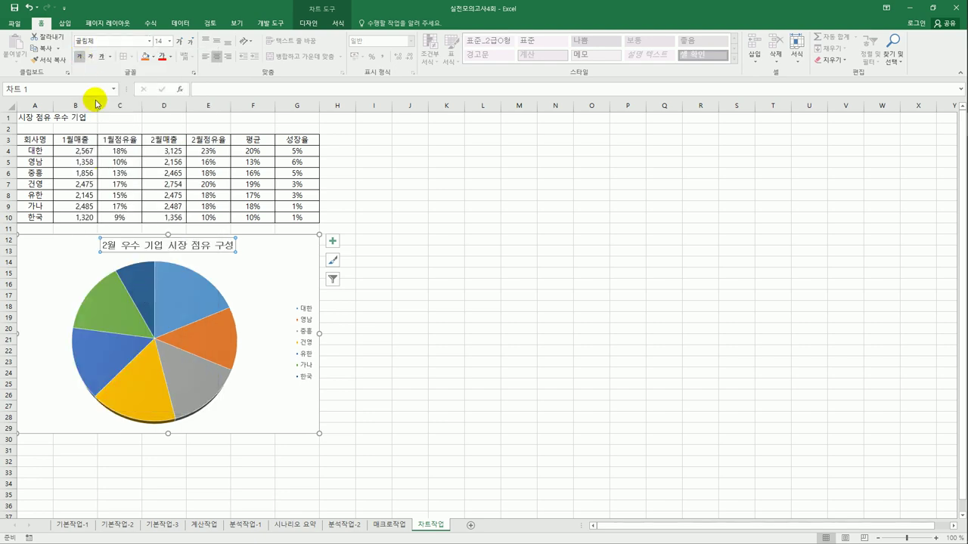
click(169, 40)
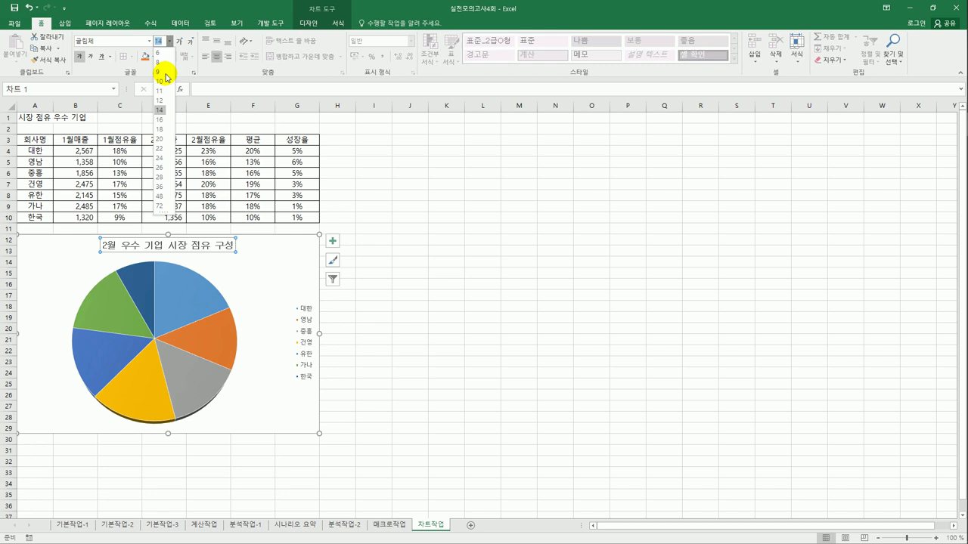
click(160, 120)
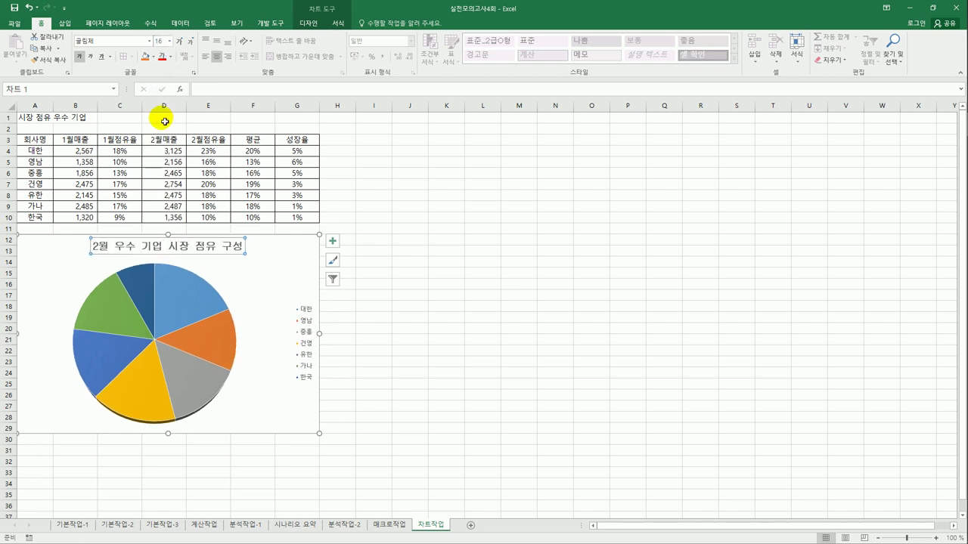
click(476, 317)
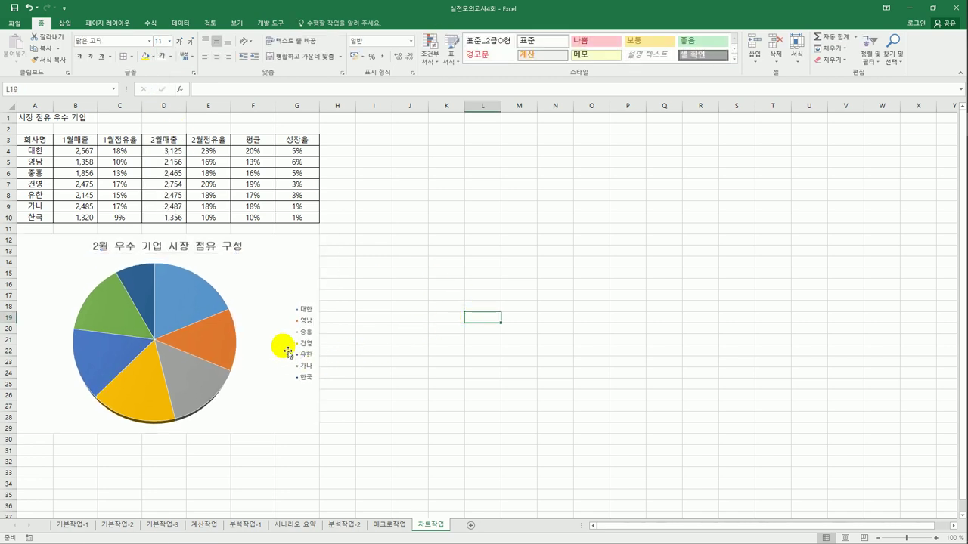
Step: Delete the pie chart's legend and add data labels positioned at 바깥쪽 끝에 (outside end)
click(302, 324)
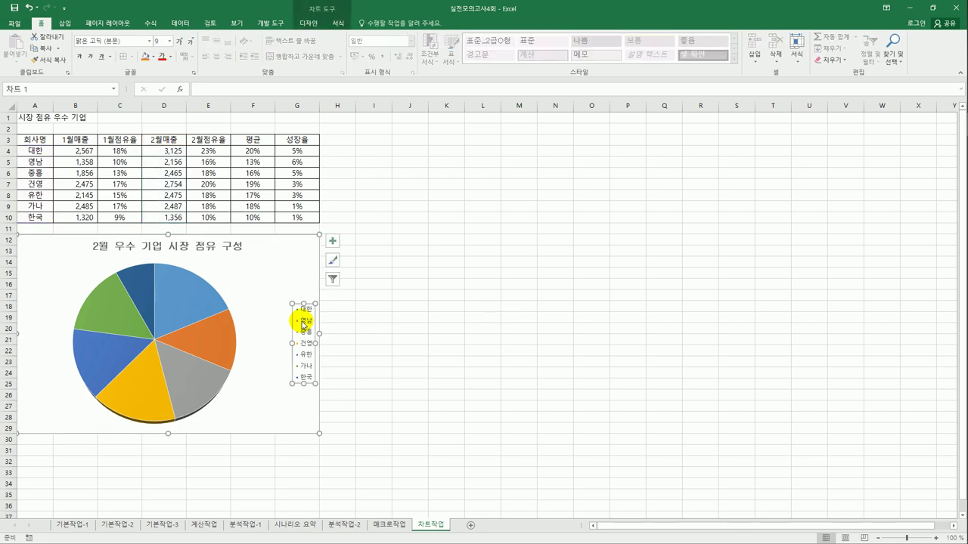
key(Delete)
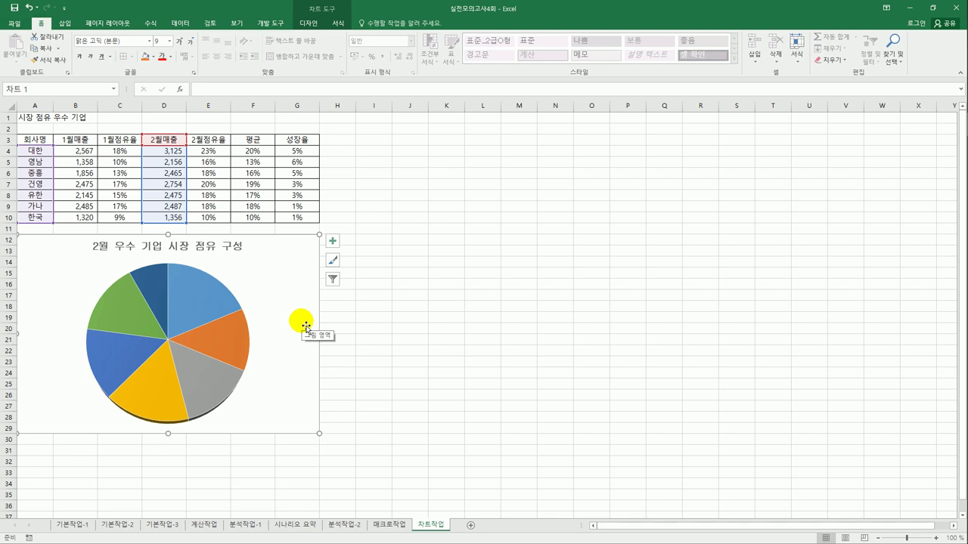
click(334, 243)
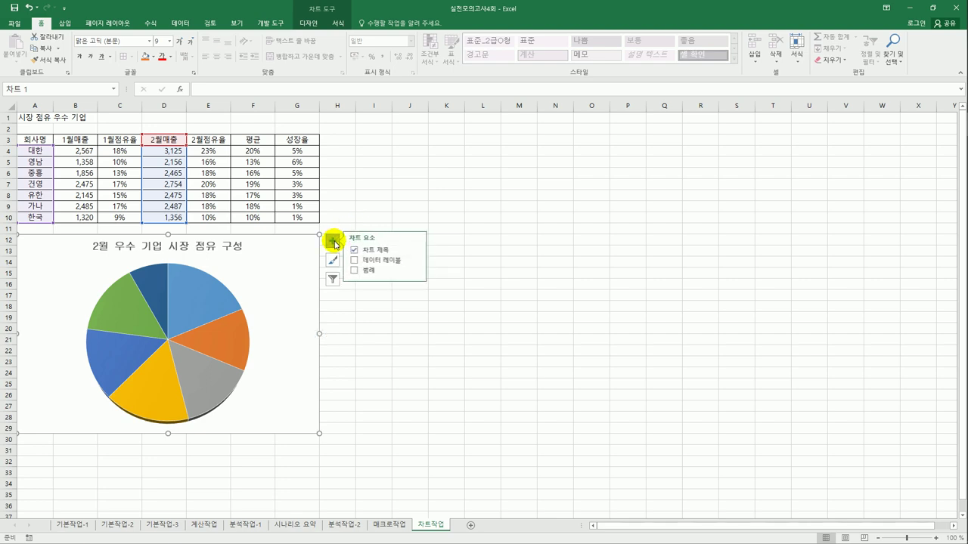
click(418, 260)
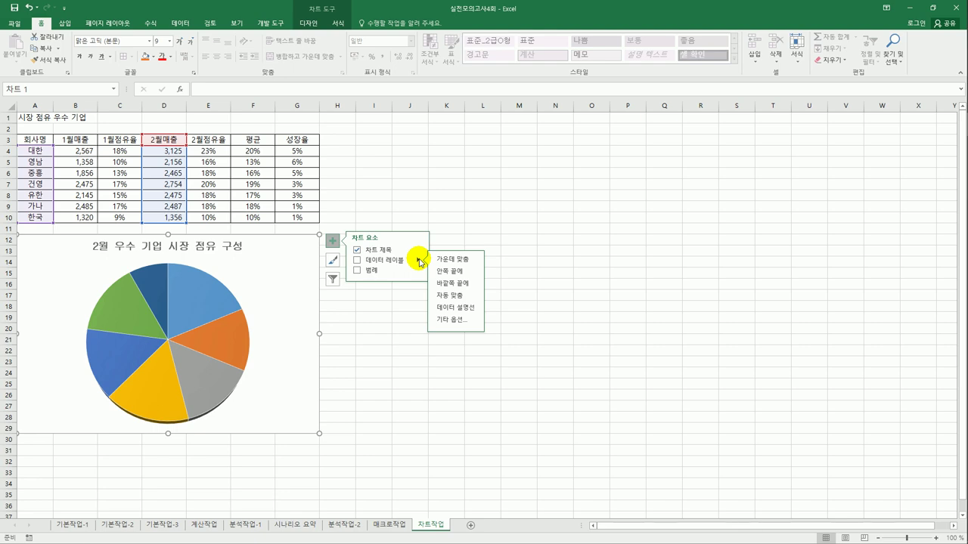
click(457, 285)
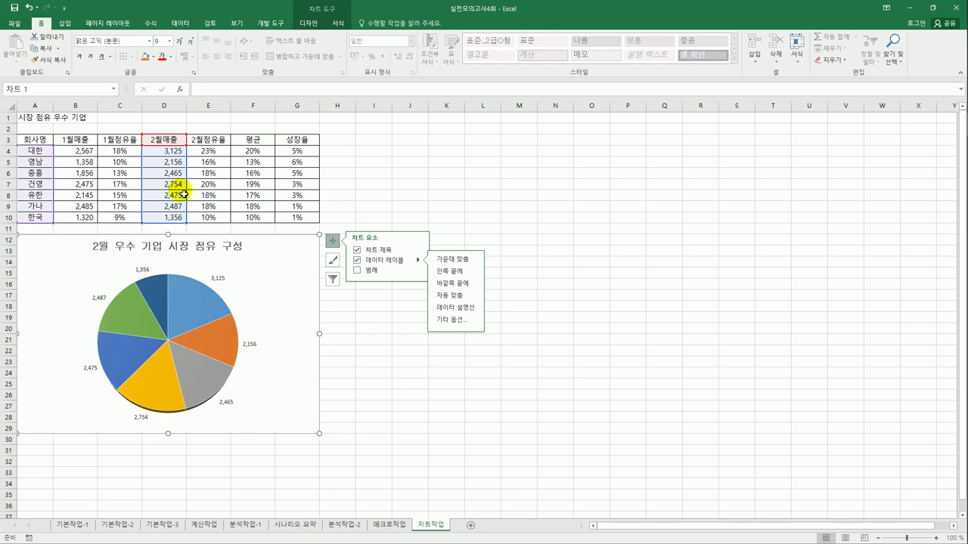
Step: Set the pie chart's data labels to show the category name (항목 이름) and percentage (백분율) instead of the value
click(445, 322)
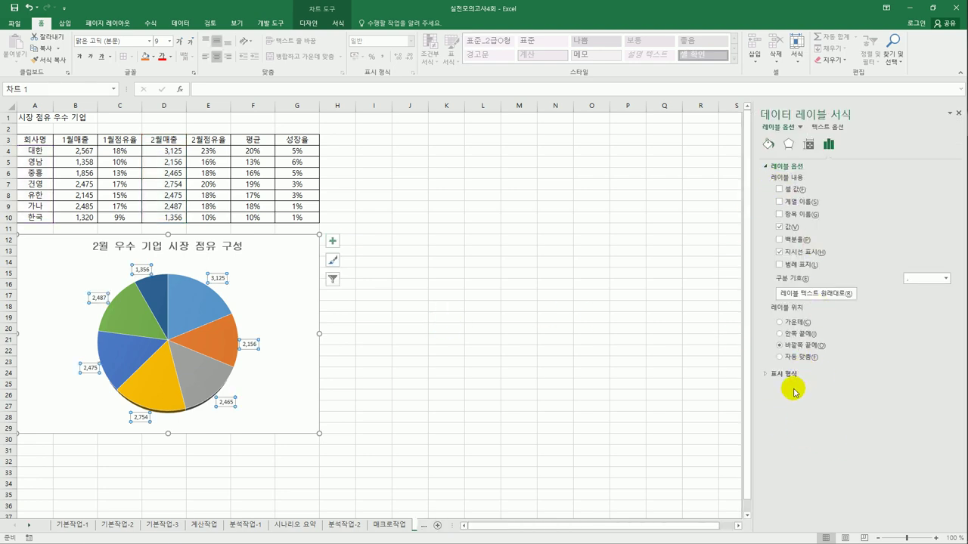
click(779, 227)
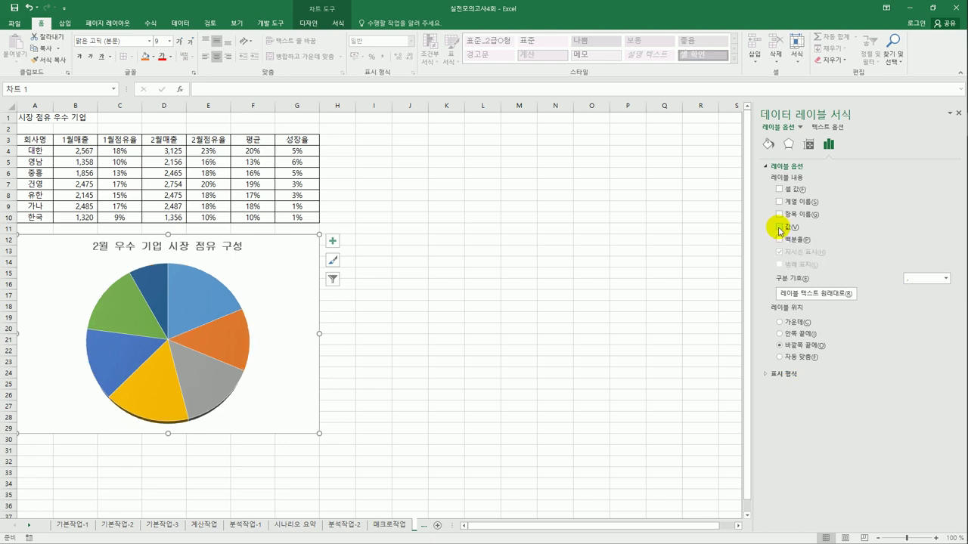
click(779, 214)
click(780, 239)
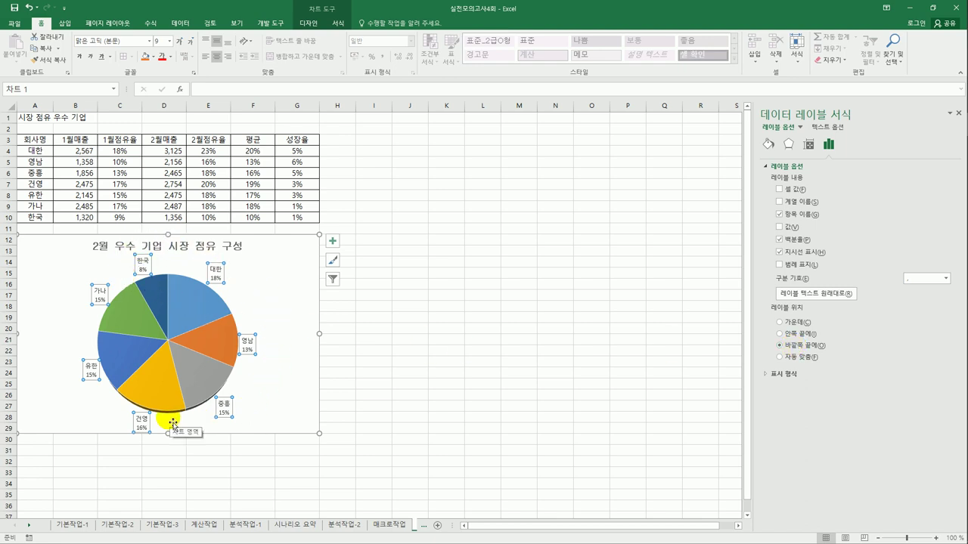
Step: Format the pie chart's data labels in the 굴림 font at size 10
click(148, 42)
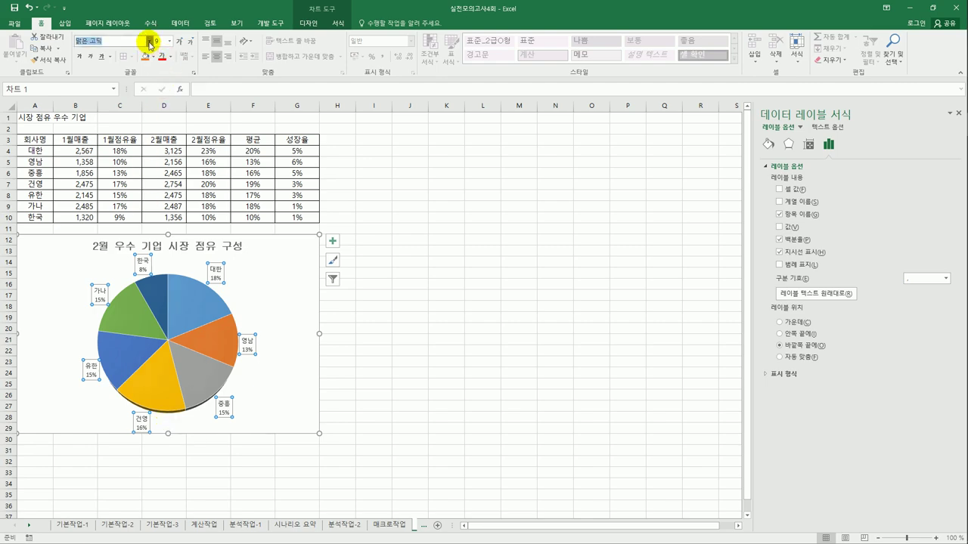
click(149, 42)
drag(214, 59, 214, 381)
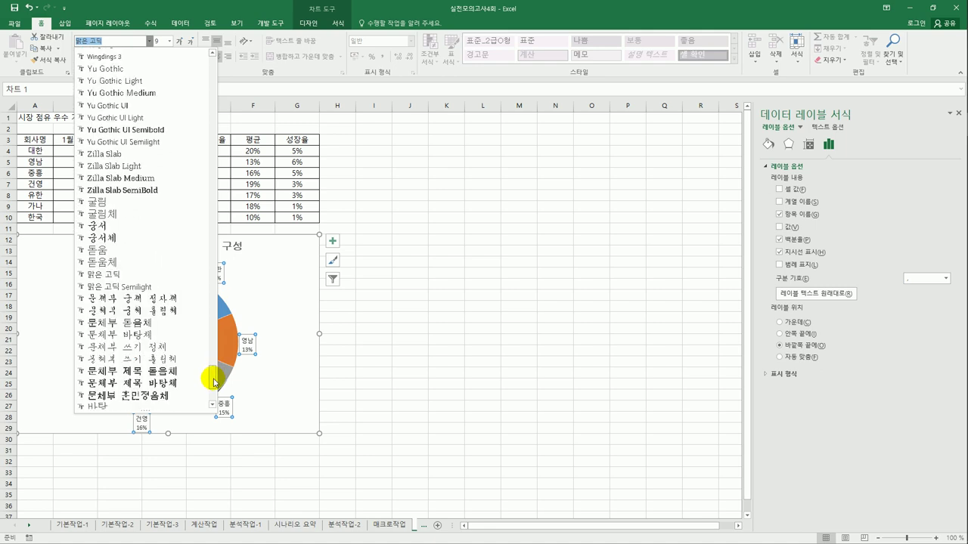
click(121, 202)
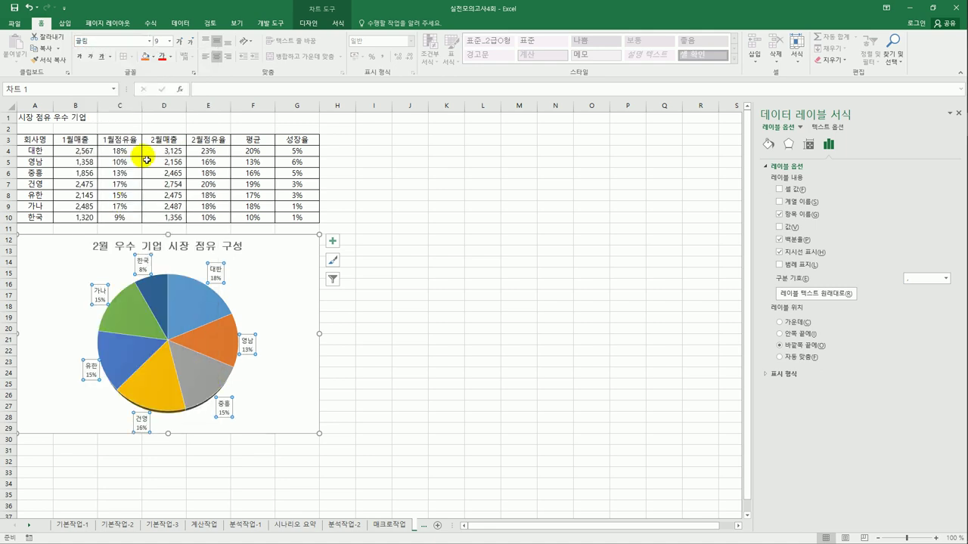
click(169, 40)
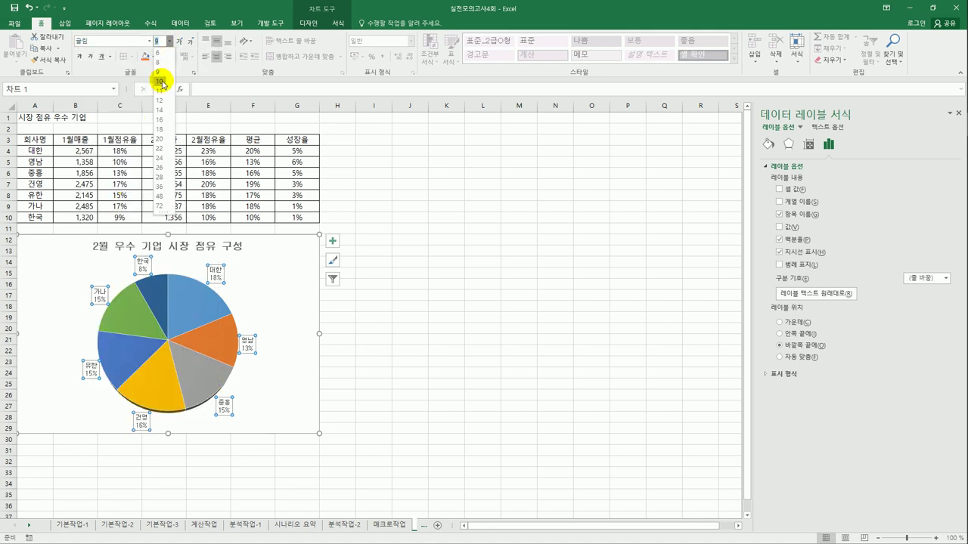
click(160, 74)
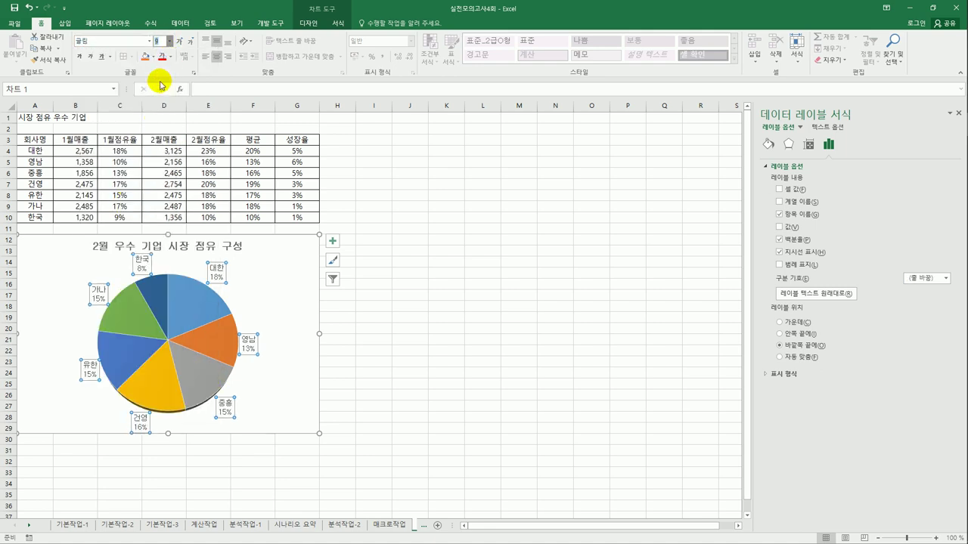
click(161, 41)
text(10.5)
text(10)
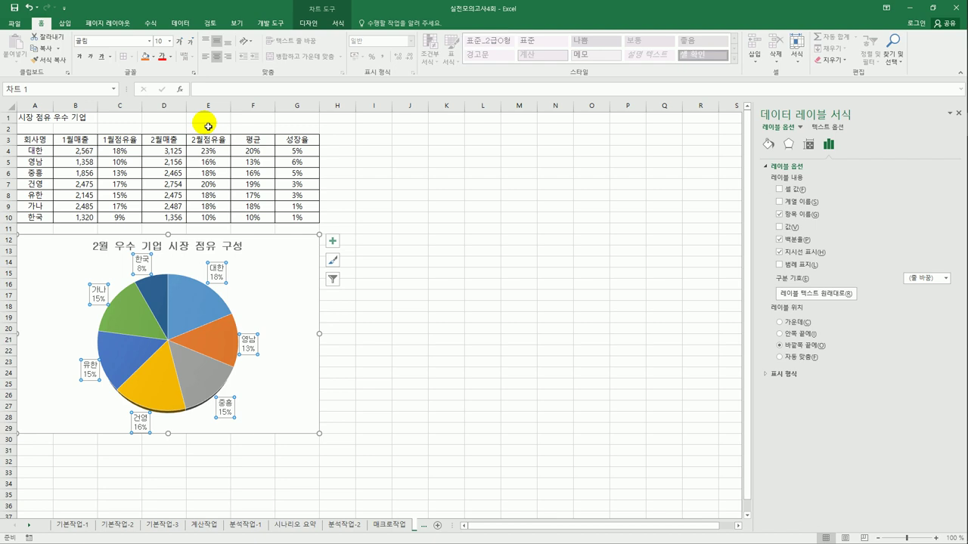
Step: Set the first slice angle (첫째 조각의 각) of the 2월매출 series to 45° and deselect the chart
click(182, 311)
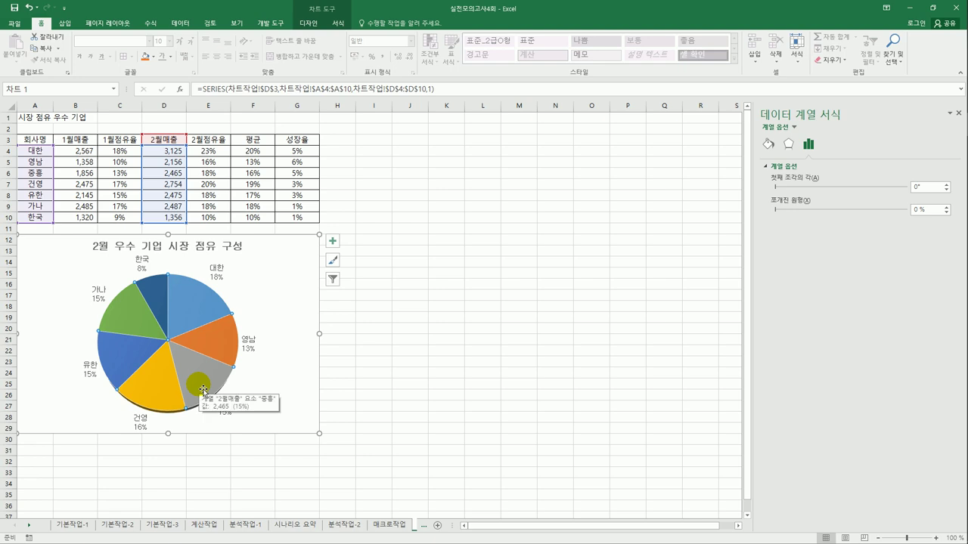
click(915, 188)
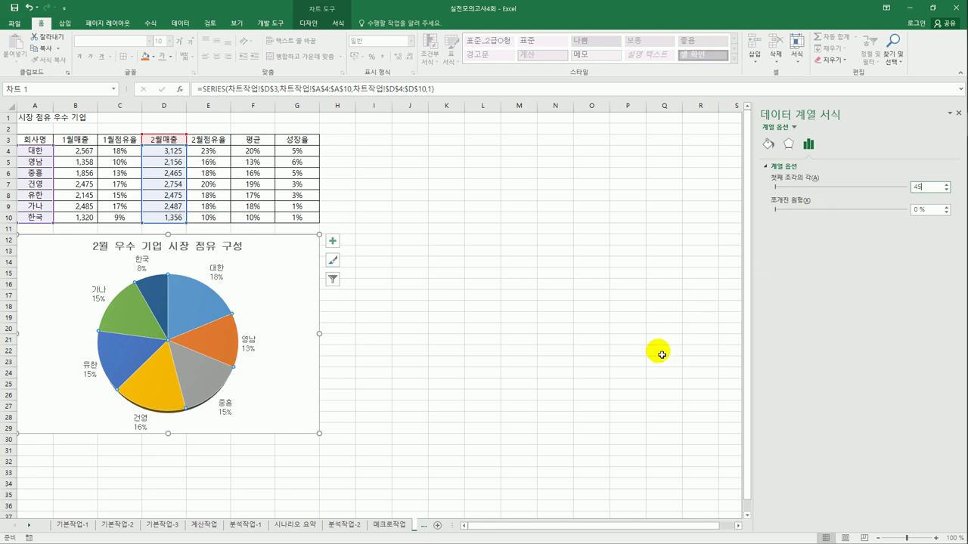
text(45)
click(554, 340)
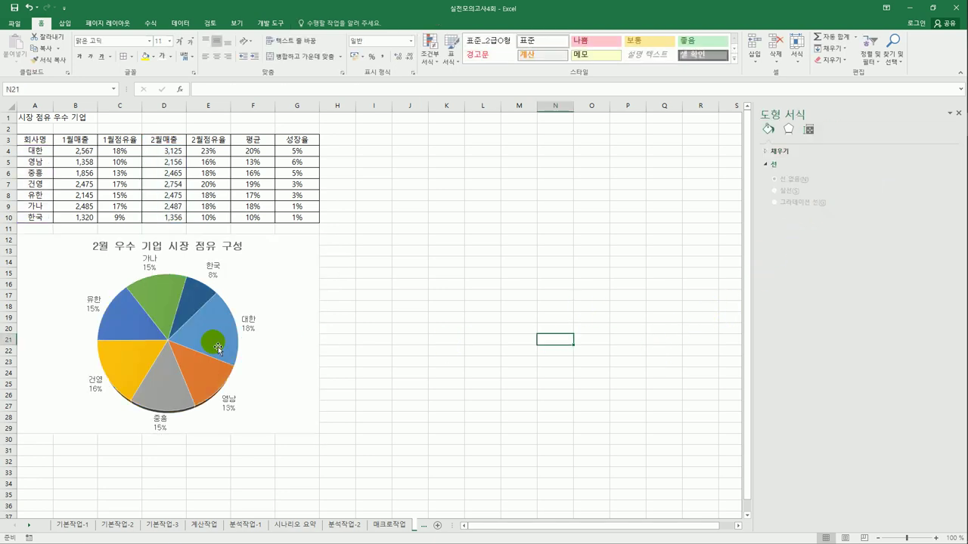
Step: Pull only the 대한 slice out of the pie by about 20% and deselect the chart
mouse_move(234, 345)
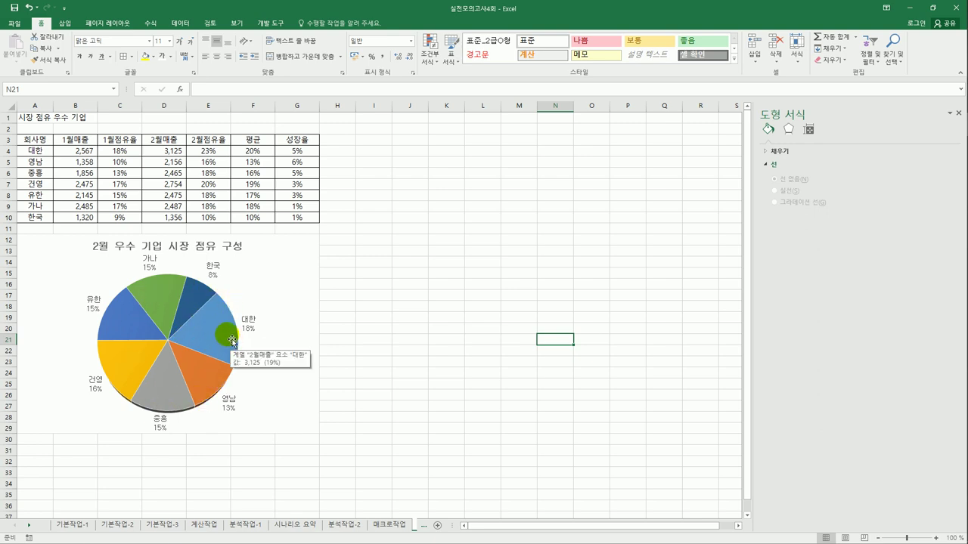
click(232, 339)
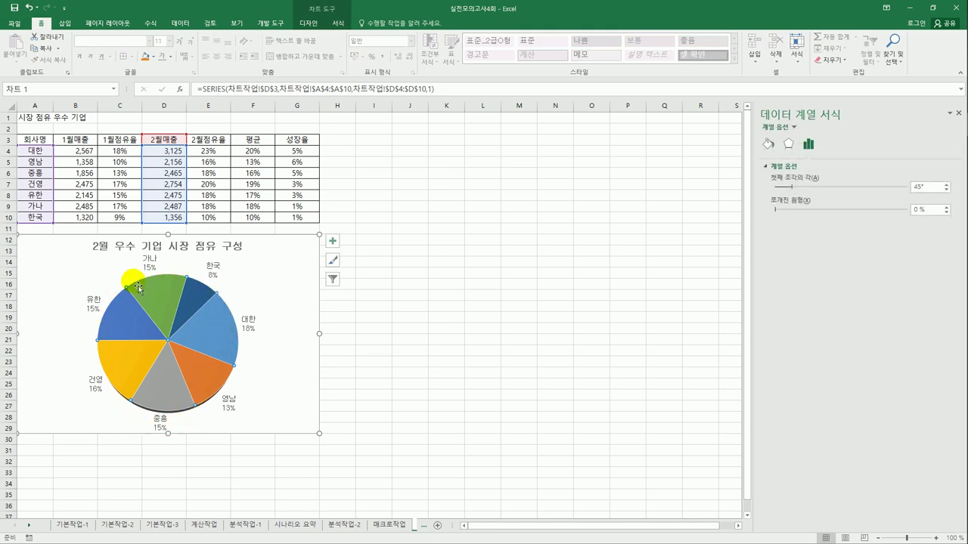
click(220, 338)
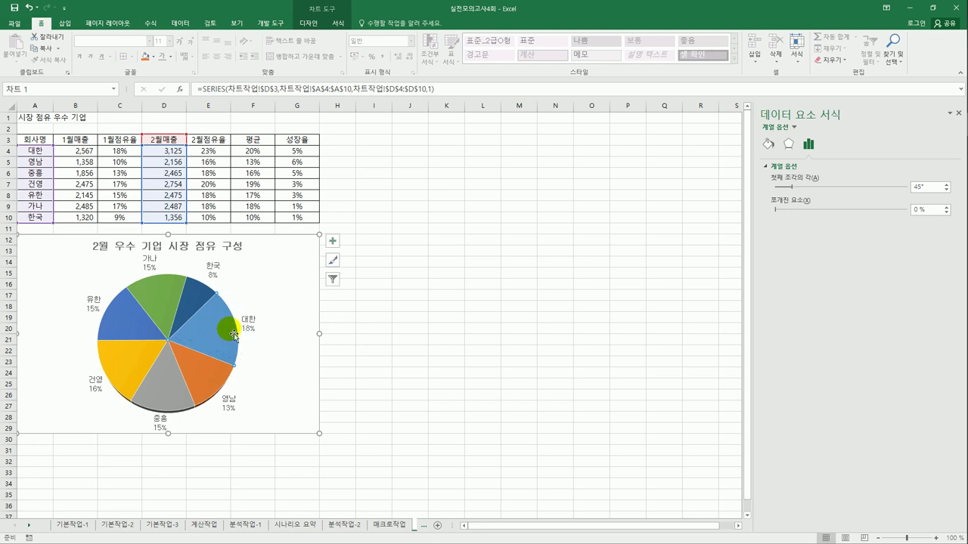
drag(234, 334, 235, 333)
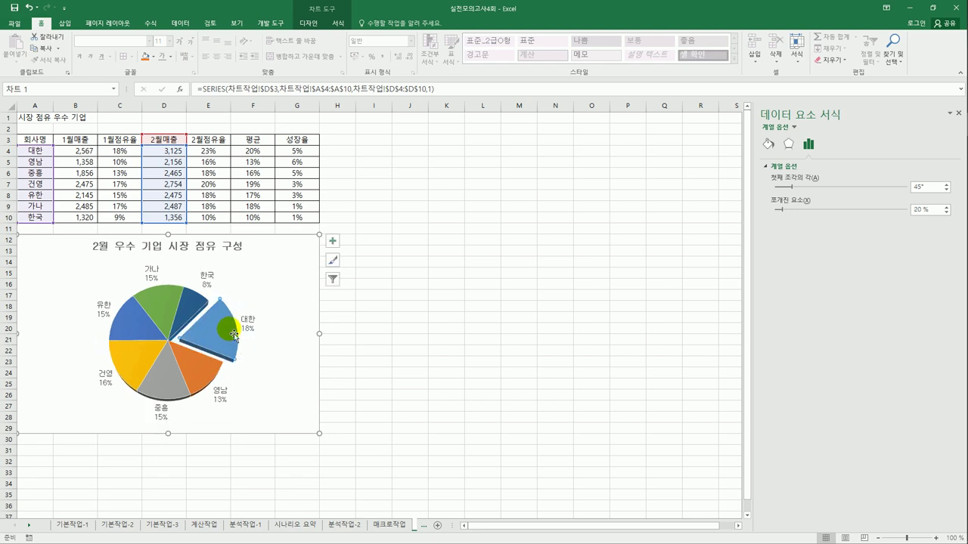
click(375, 352)
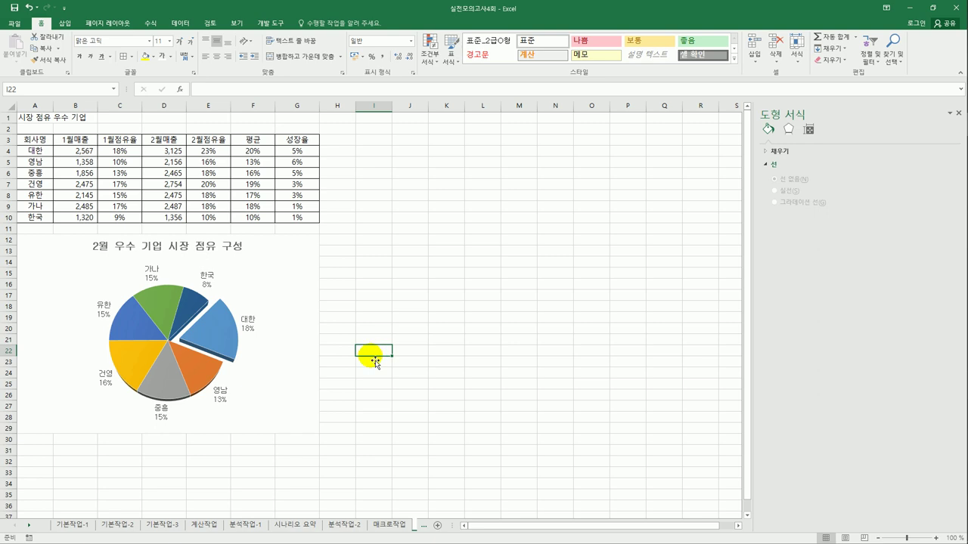
Step: Readjust the 대한 slice's separation so it sits slightly closer to the pie but stays pulled out, and deselect the chart
click(210, 331)
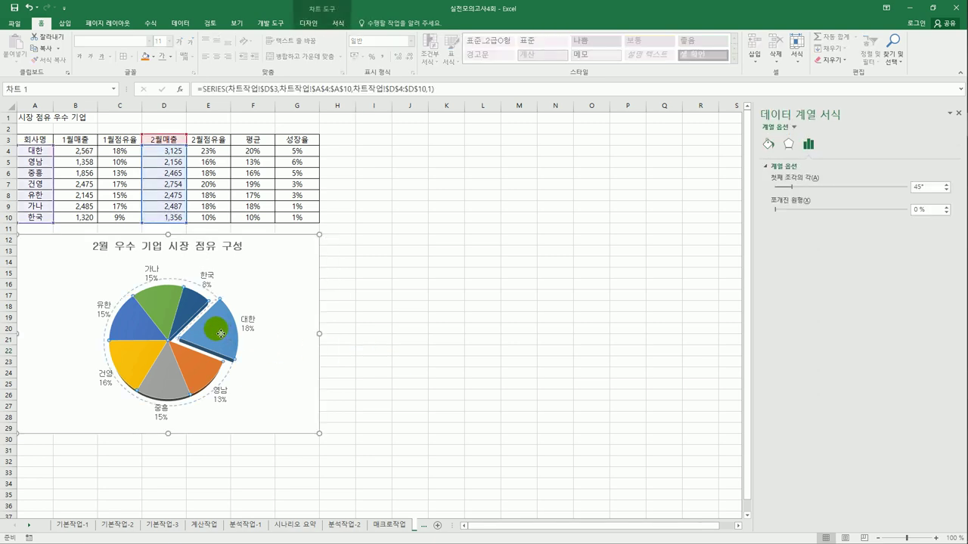
click(220, 334)
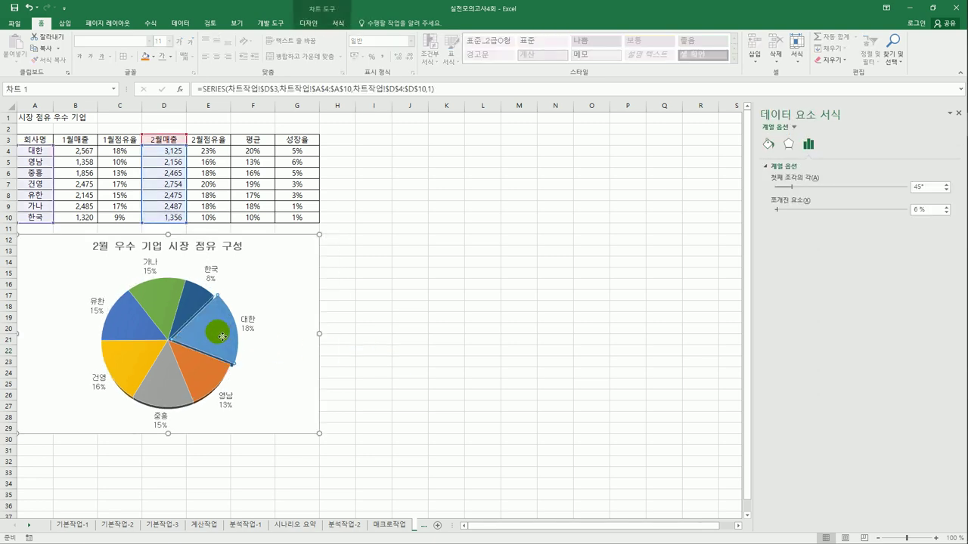
mouse_move(222, 338)
mouse_down()
mouse_move(267, 326)
mouse_move(223, 331)
mouse_move(232, 335)
mouse_up()
click(352, 330)
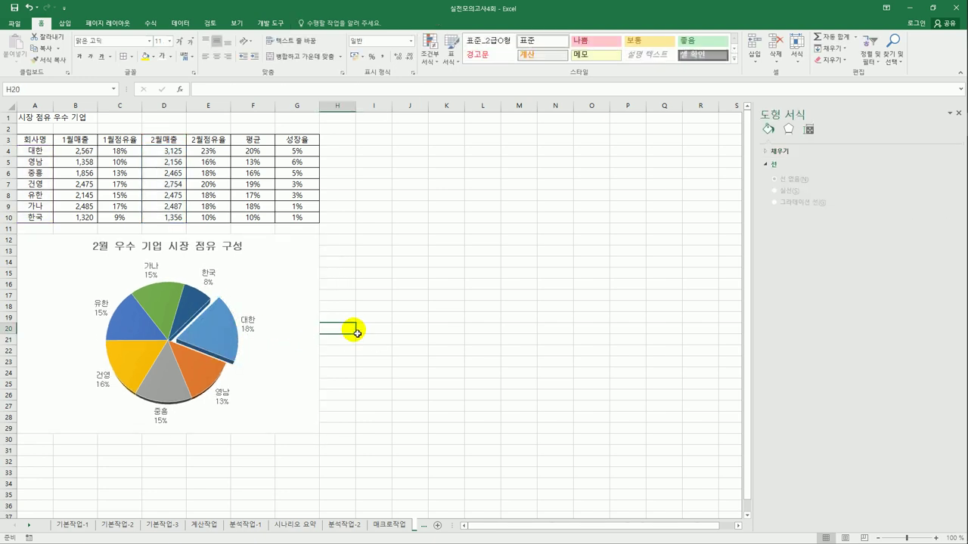